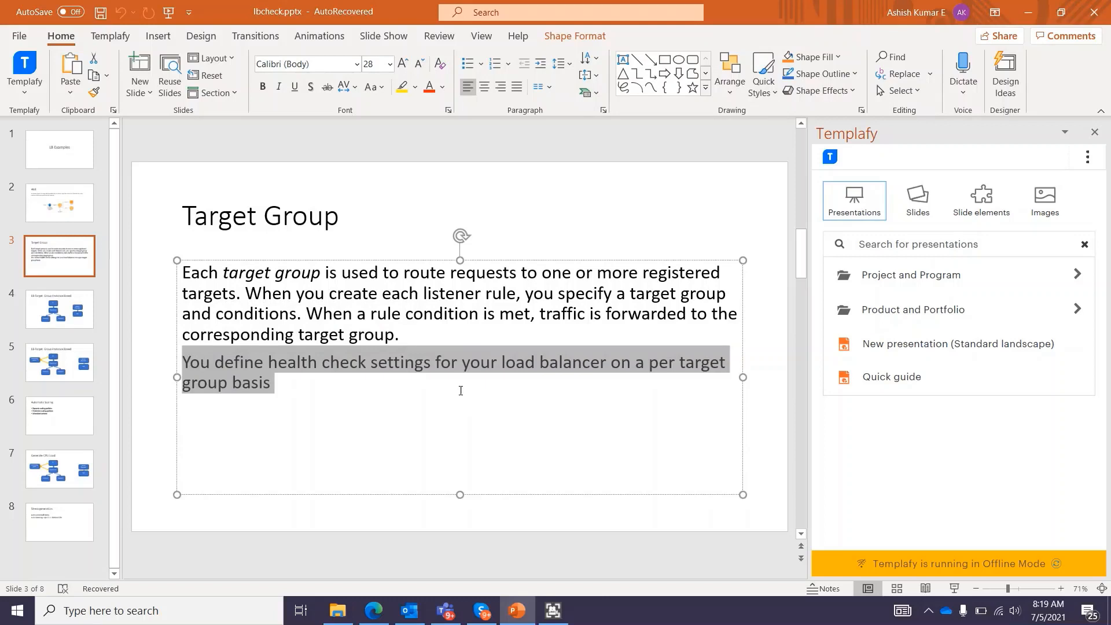
- Examine the LB, Target Group, Instance, Launch Template and AMI boxes on the "LB-Target Group-Instance Based" slide
left_click(85, 322)
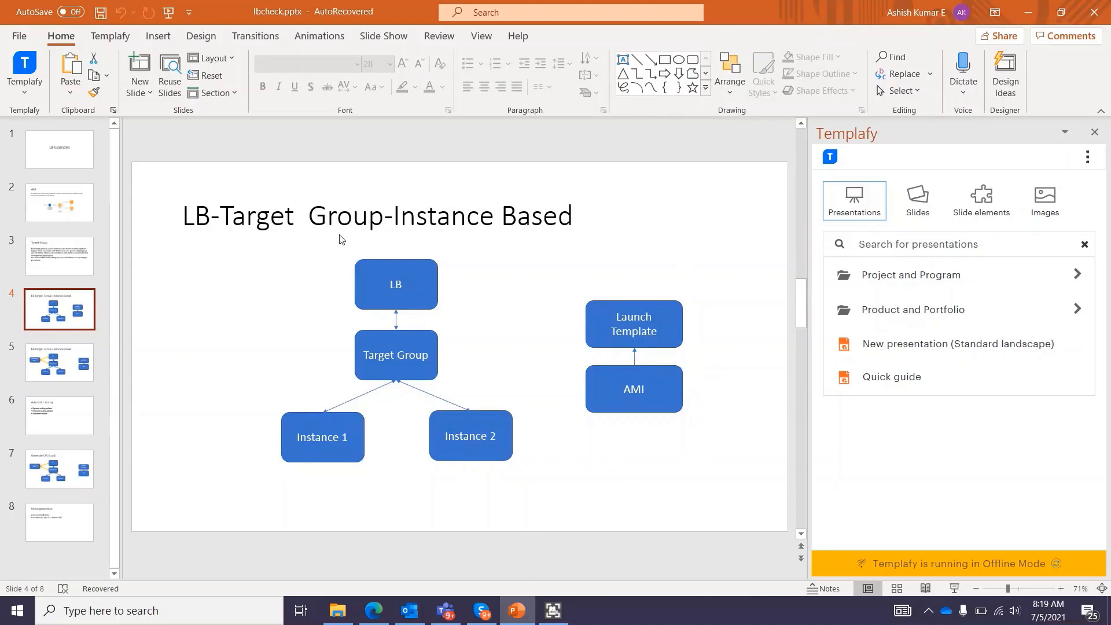
left_click(383, 284)
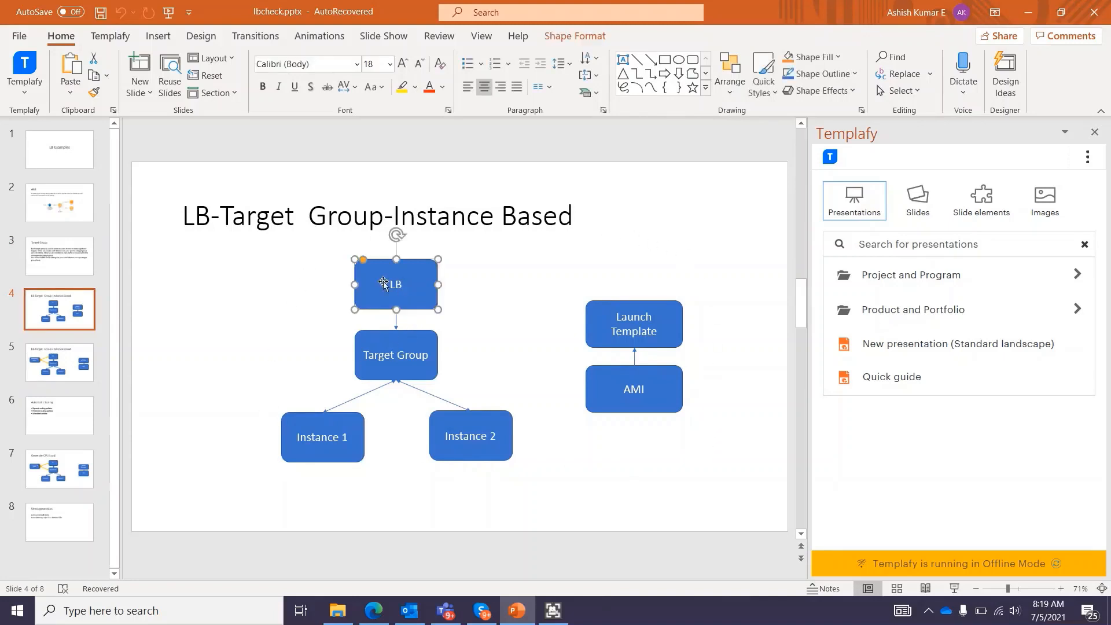
left_click(374, 338)
left_click(324, 433)
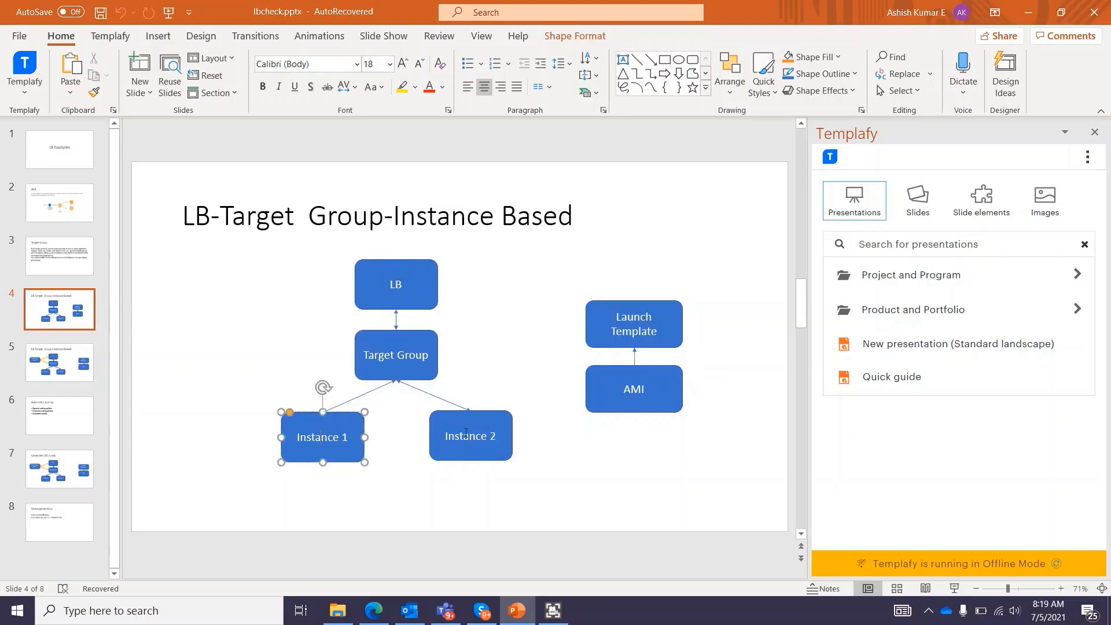
left_click(468, 433)
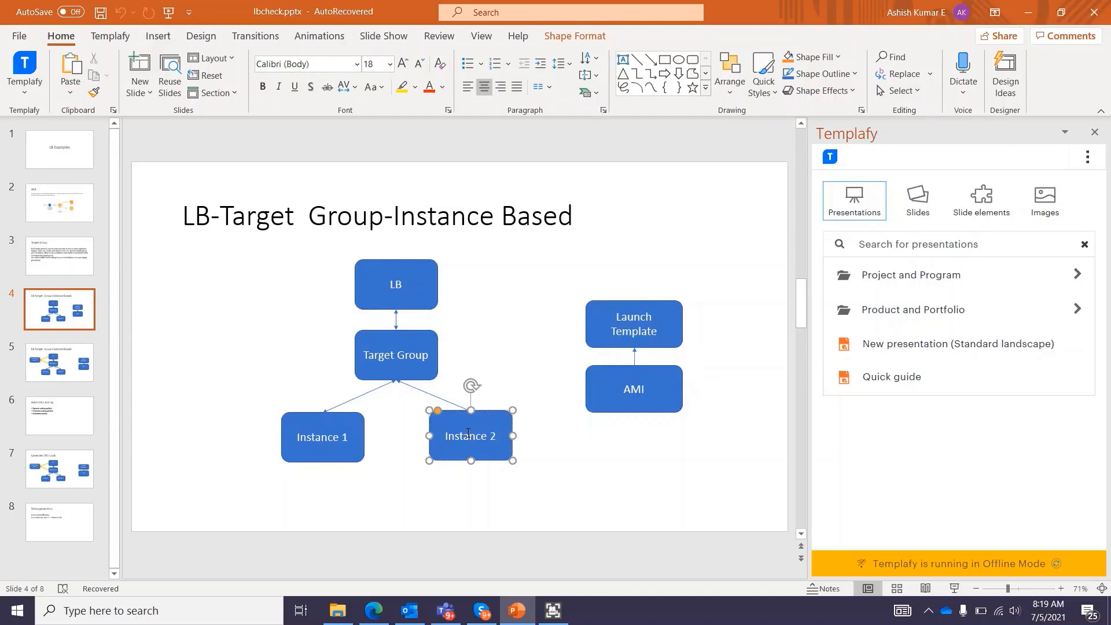
left_click(635, 334)
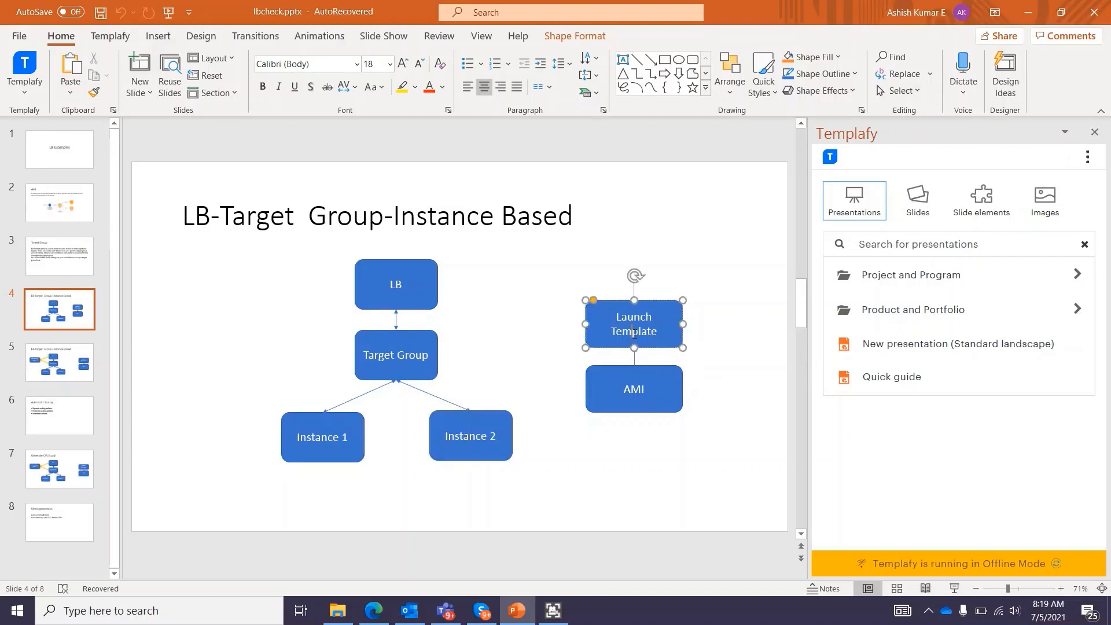
left_click(635, 380)
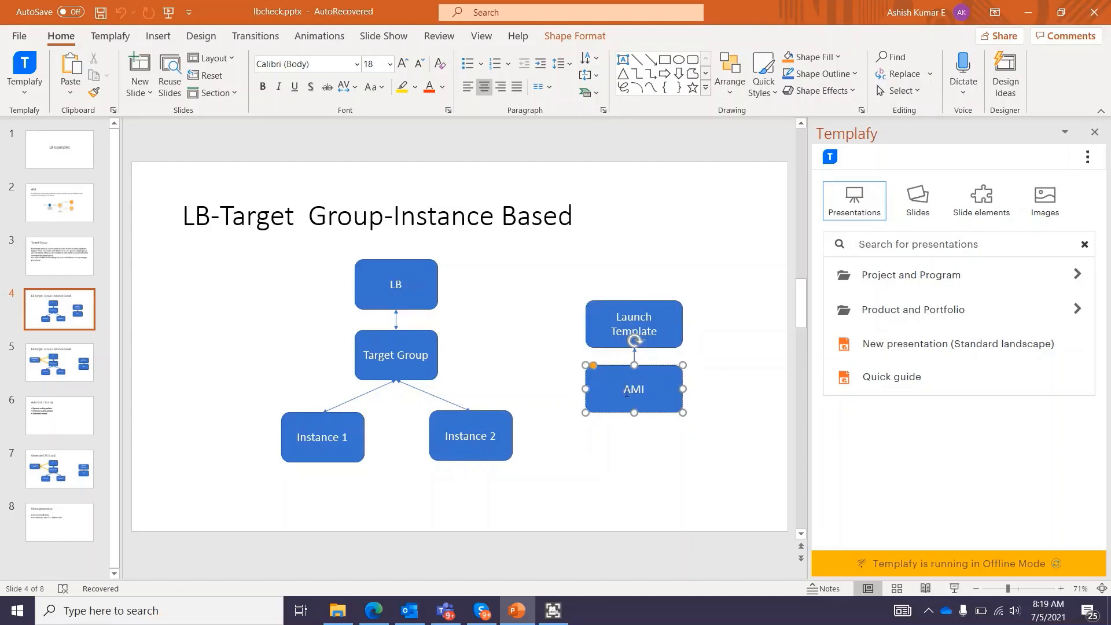
left_click(611, 315)
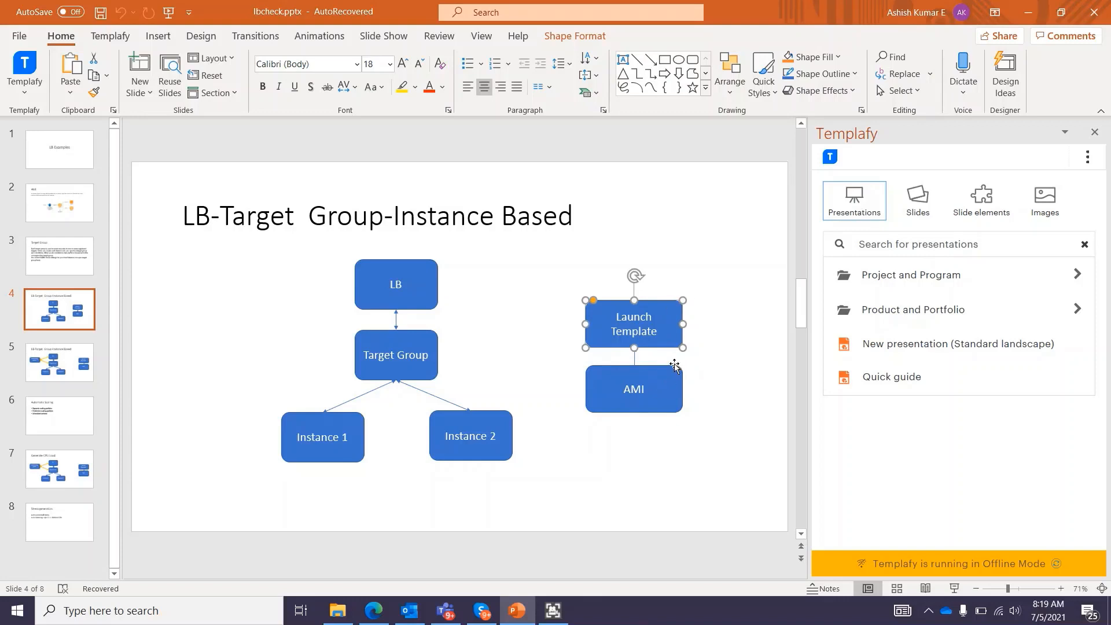
left_click(586, 362)
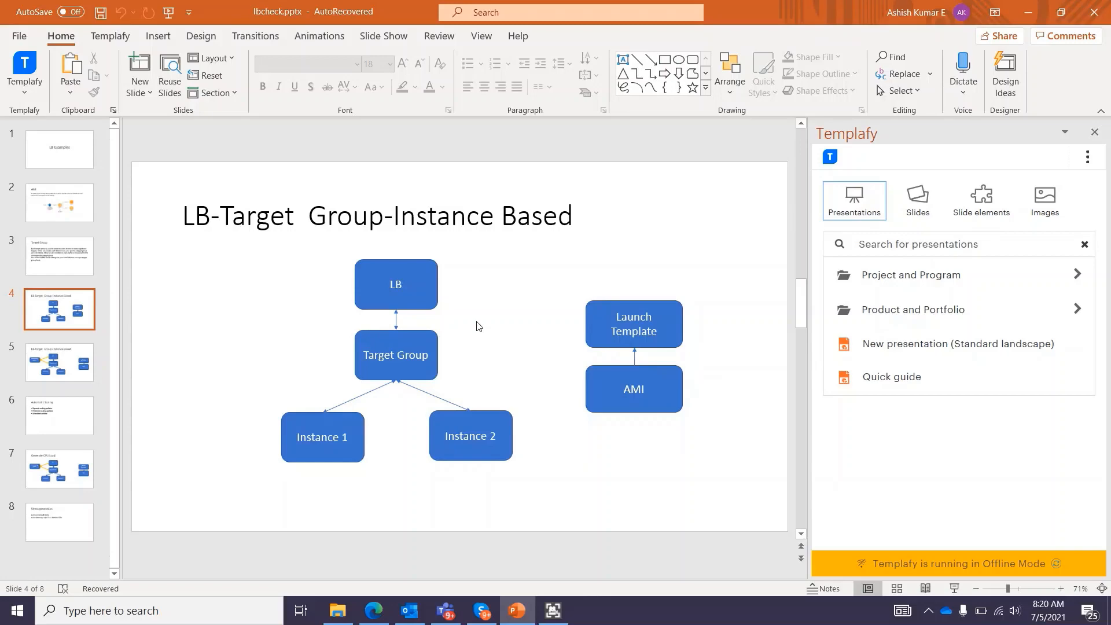
- Switch to the EC2 console in the browser and start creating a launch template from the RHEL instance
left_click(376, 611)
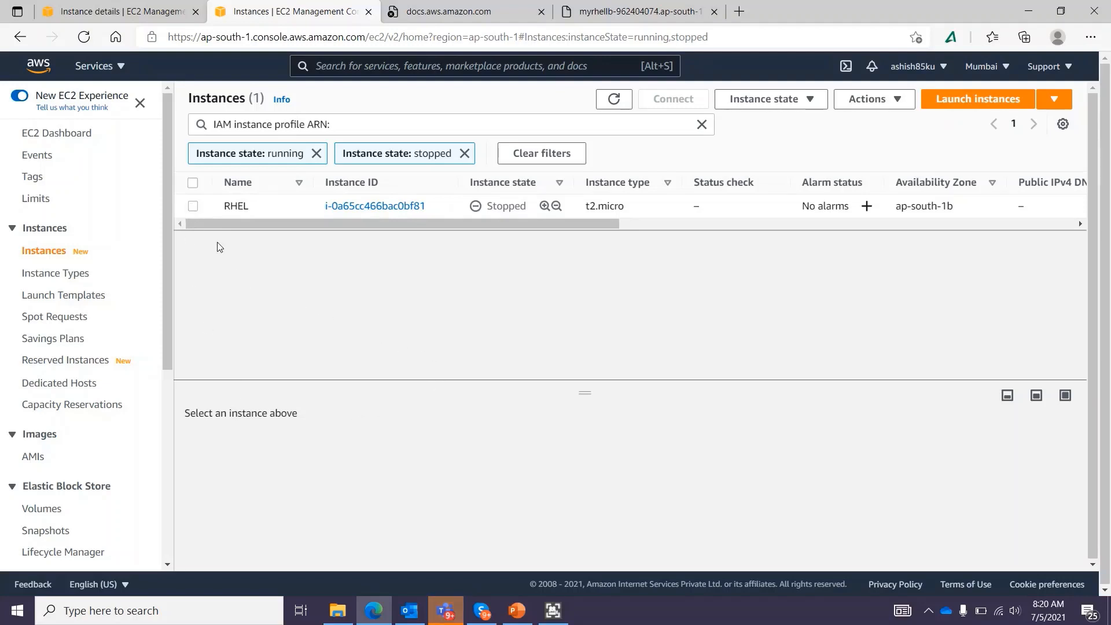
left_click(193, 206)
left_click(194, 206)
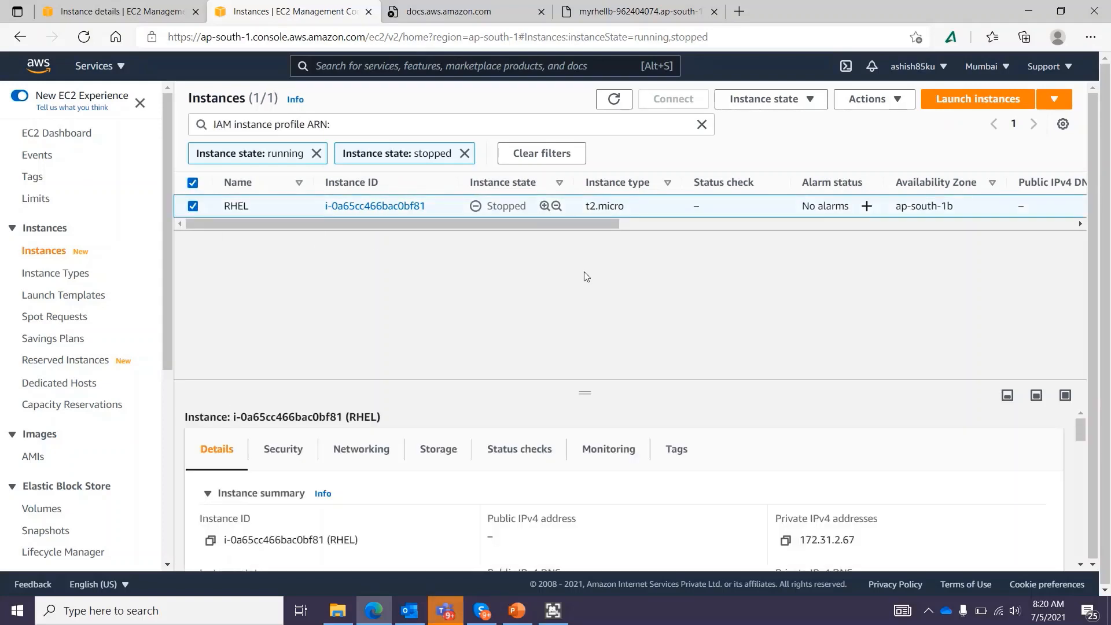
left_click(890, 100)
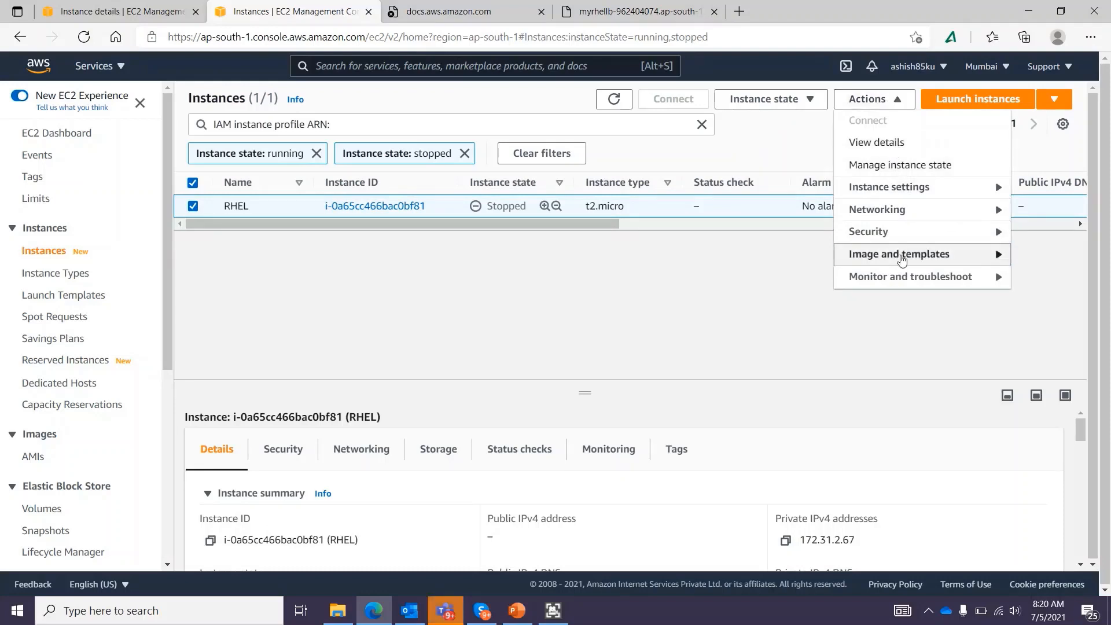
mouse_move(900, 256)
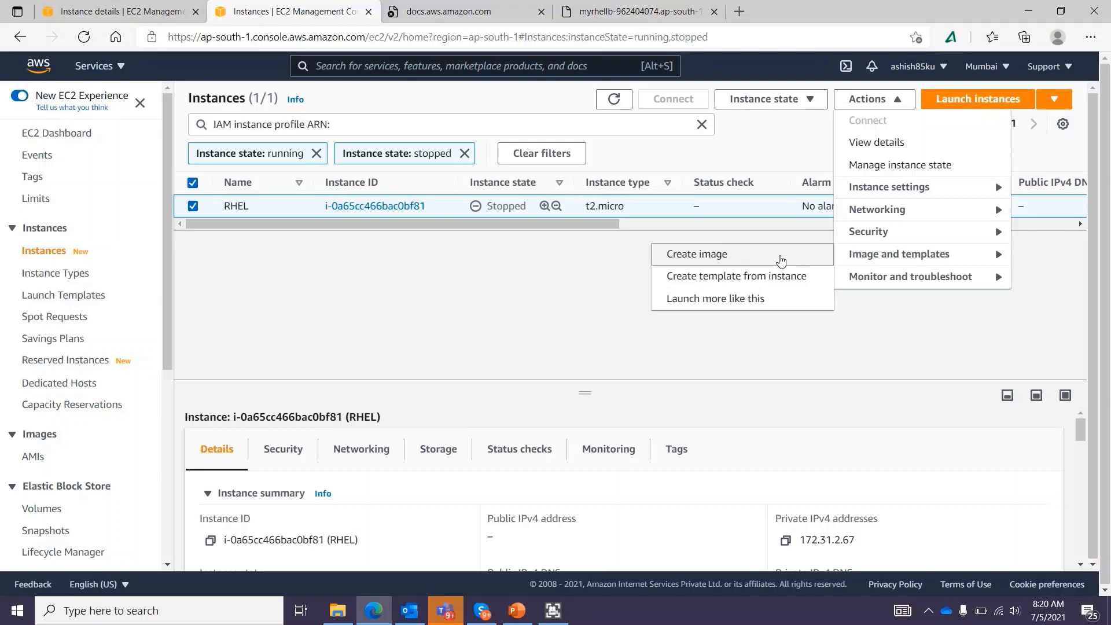
left_click(775, 281)
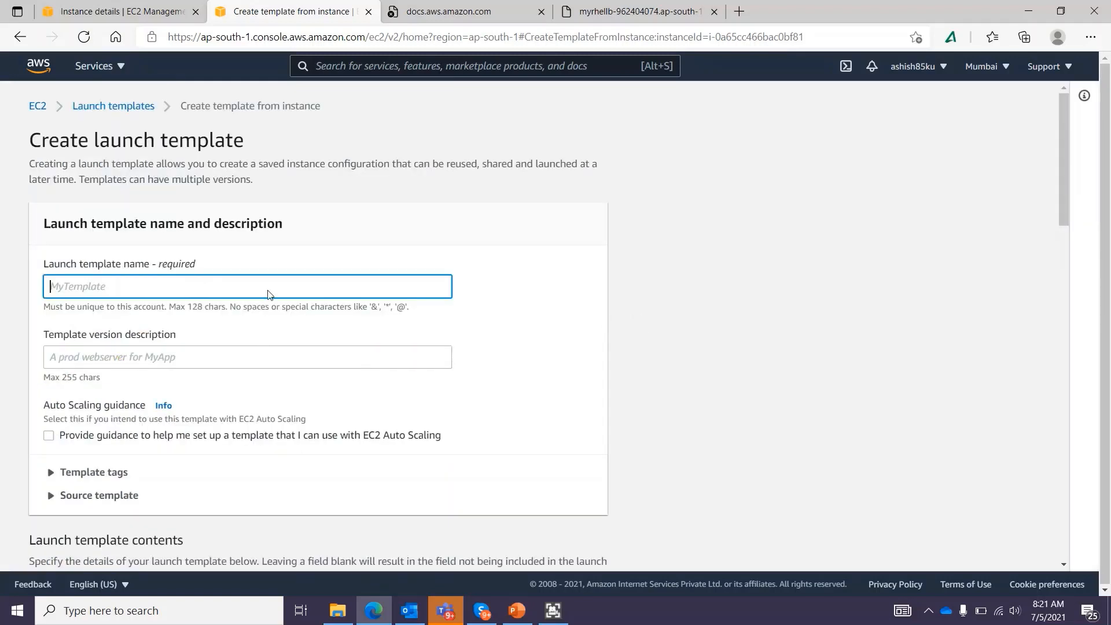
- Name the launch template myrheltemplate
left_click(137, 335)
type("m")
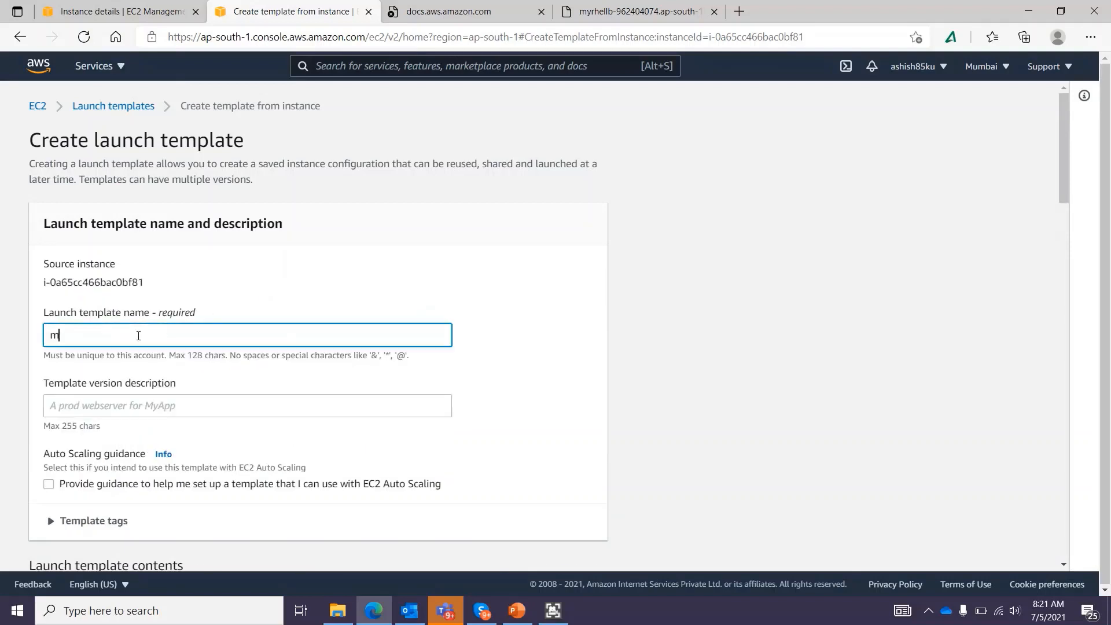
type("yrheltemplate")
scroll(255, 403, "down", 5)
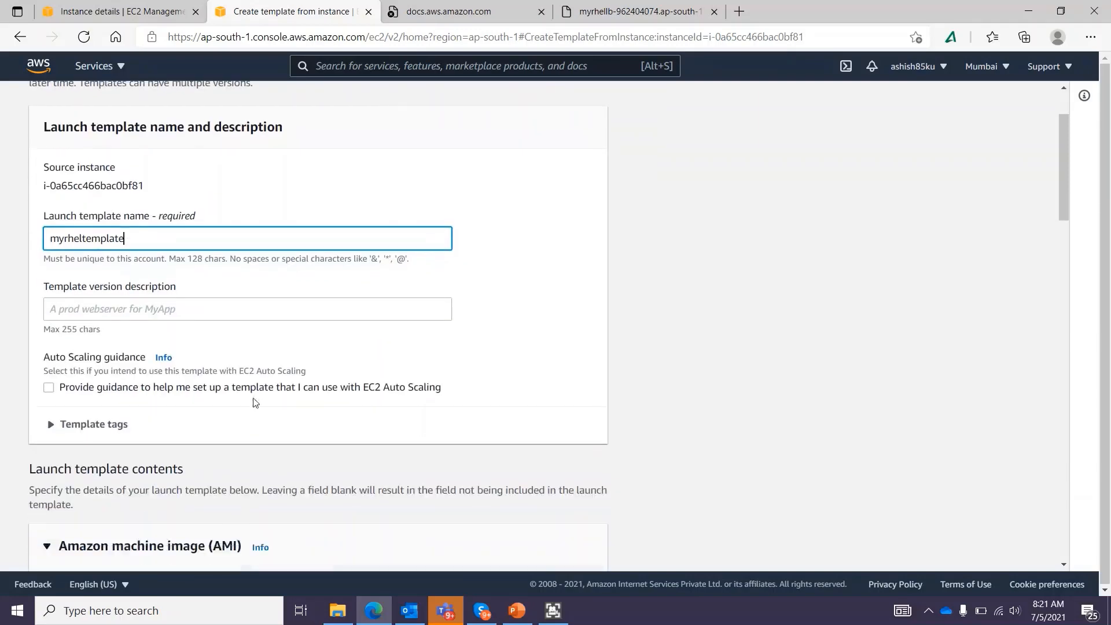
left_click(371, 621)
left_click(371, 621)
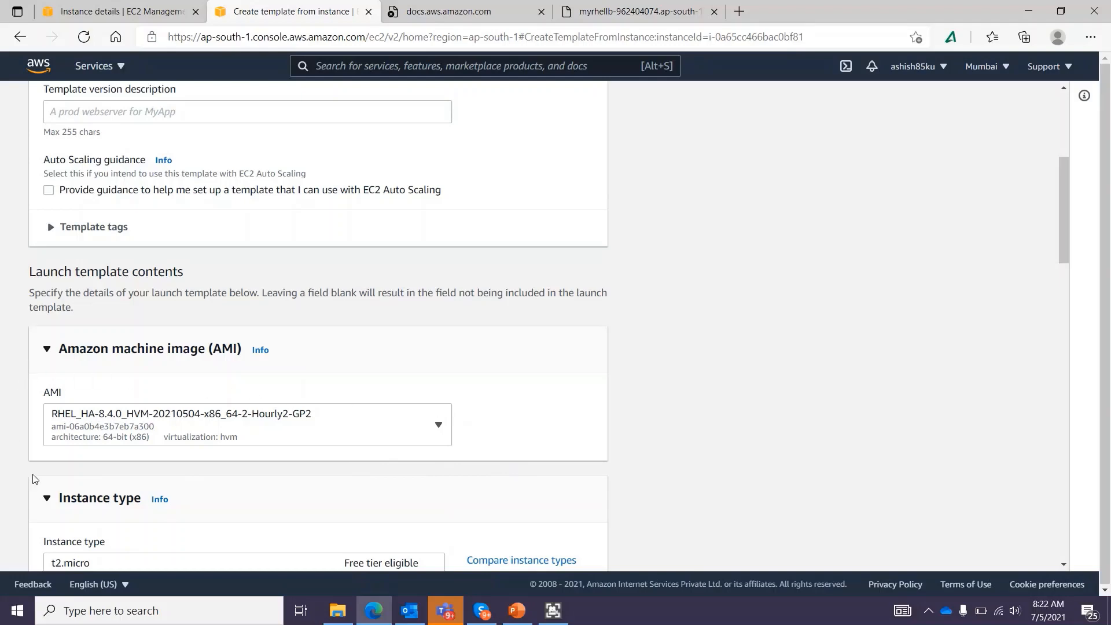
- Enable auto-assign public IP for network interface 1 and create the launch template
scroll(33, 479, "down", 6)
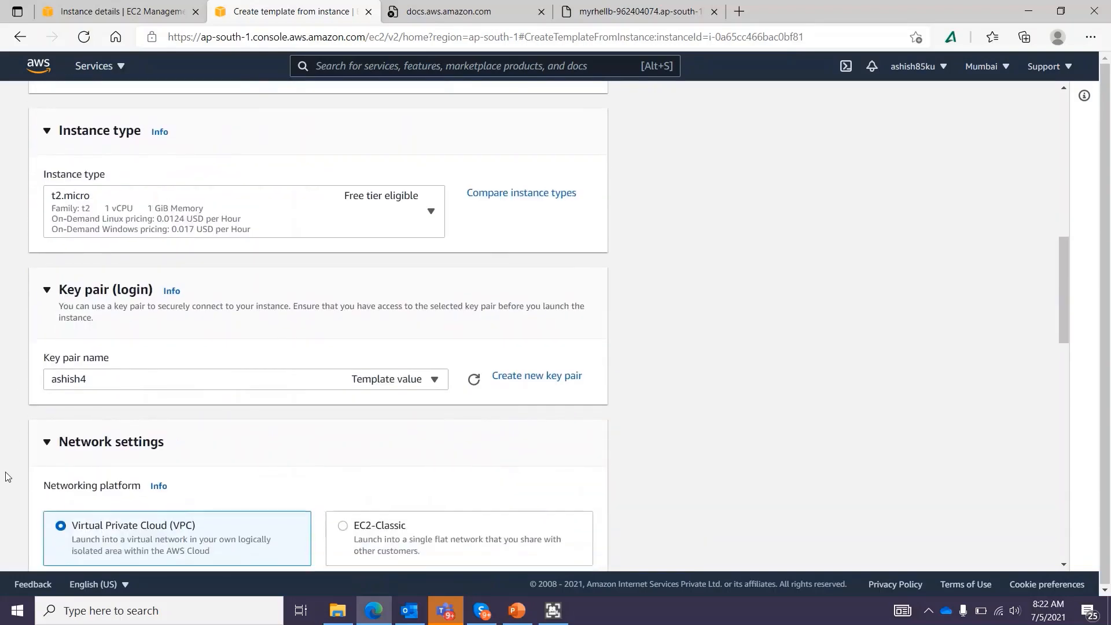
scroll(7, 477, "down", 10)
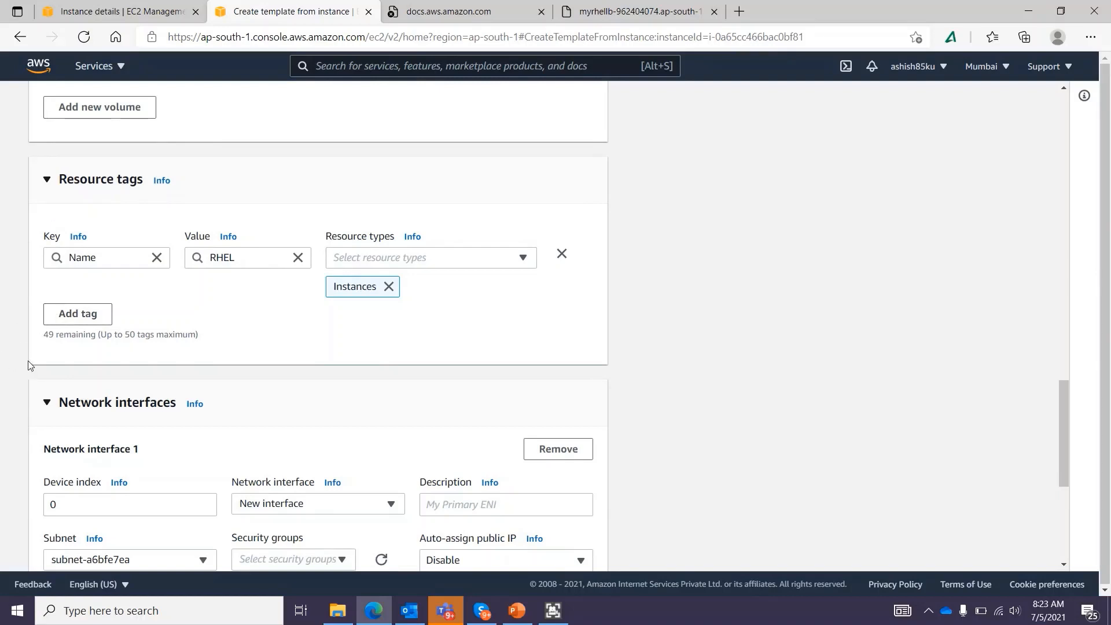
scroll(30, 364, "down", 3)
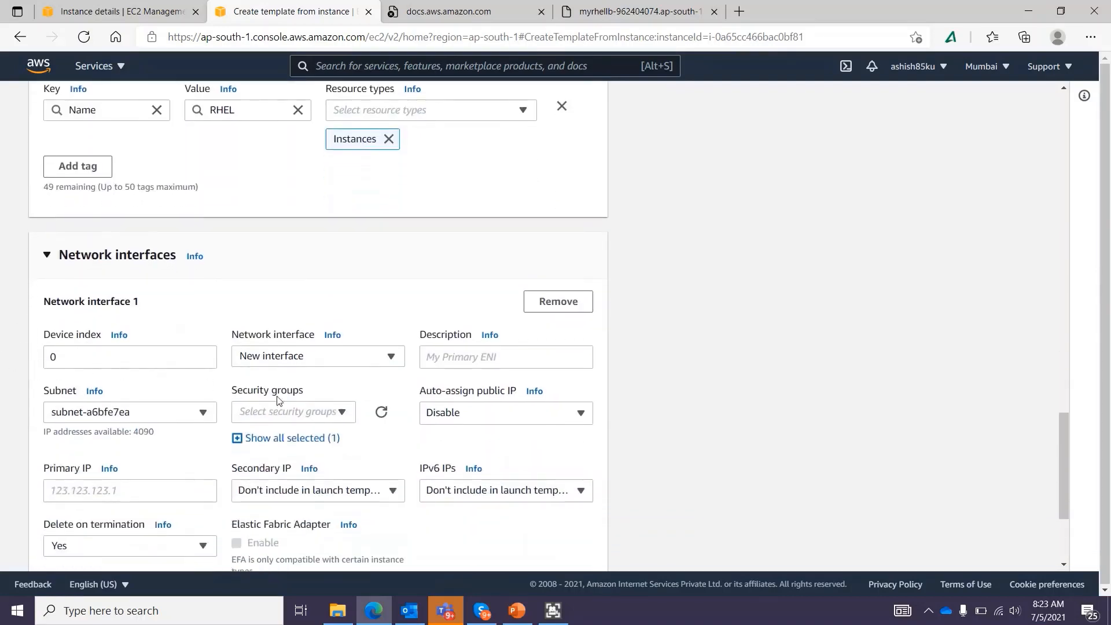
left_click(480, 420)
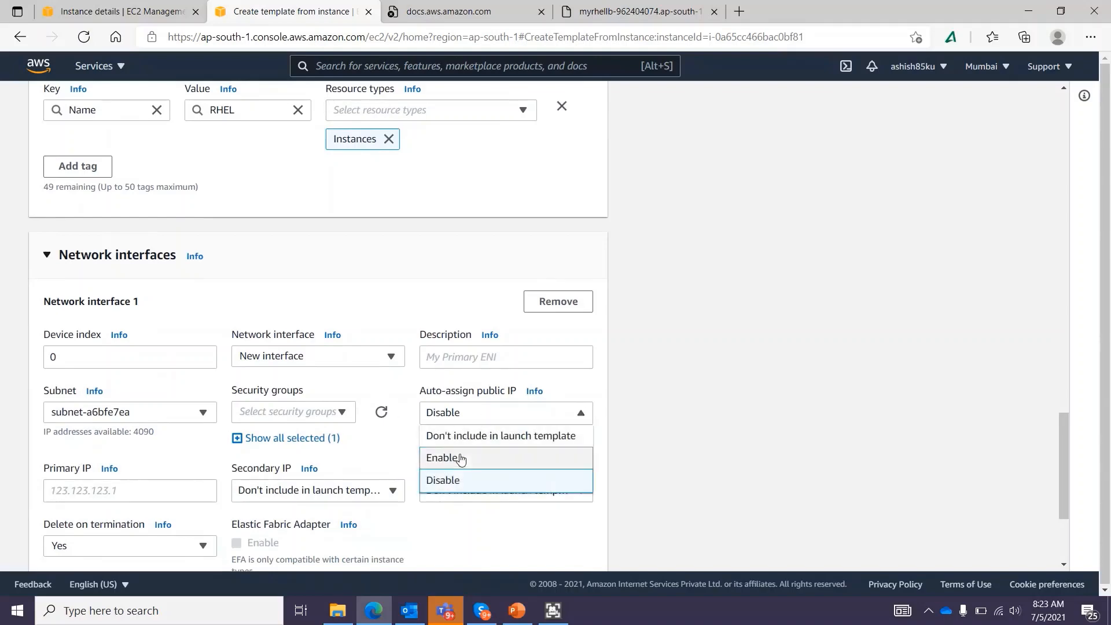
left_click(460, 461)
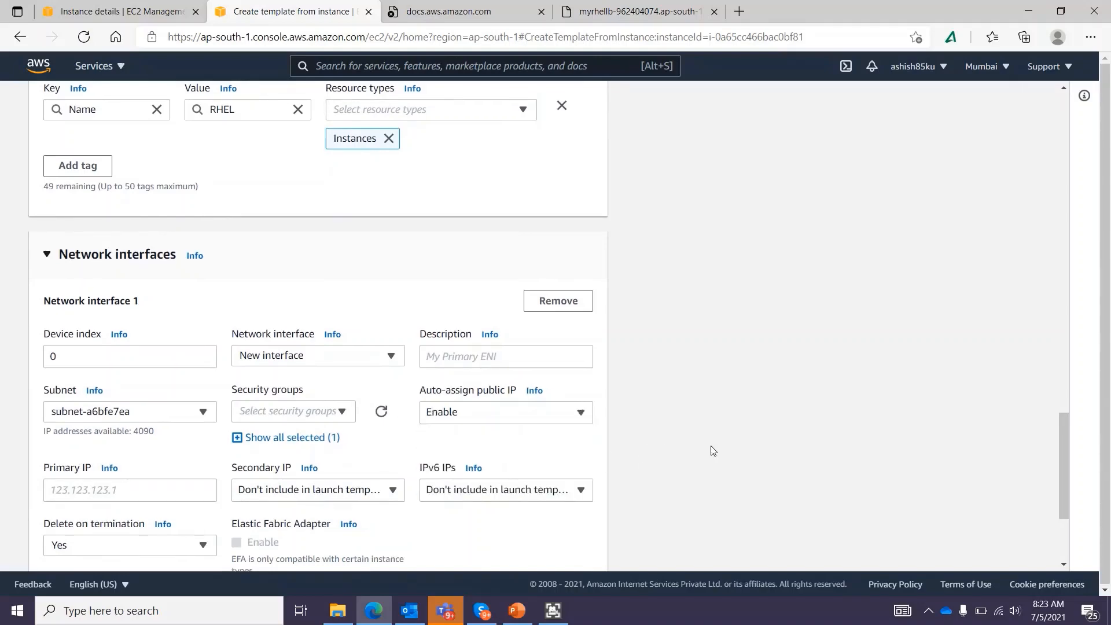
scroll(713, 450, "down", 3)
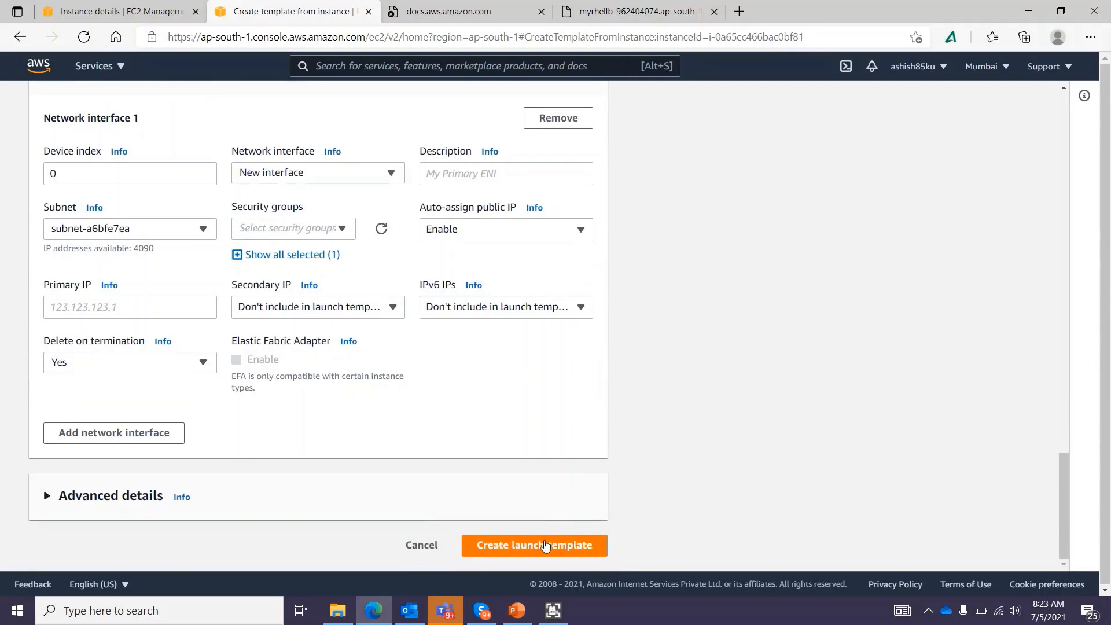
left_click(546, 545)
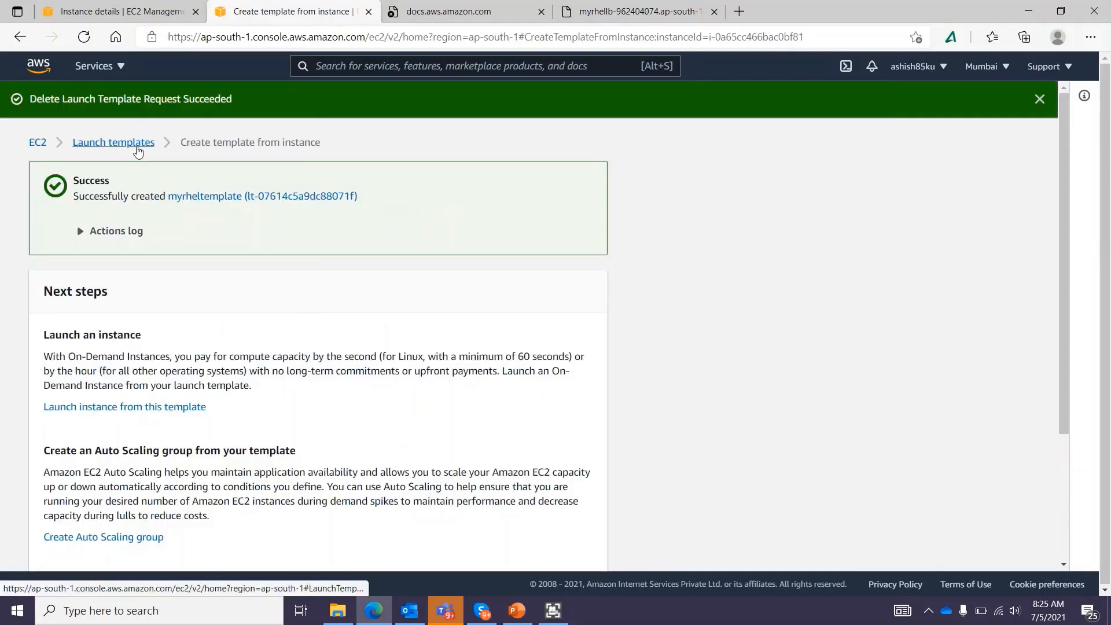
- View the launch templates list, then return to the instances and start creating an image from the RHEL instance
left_click(138, 149)
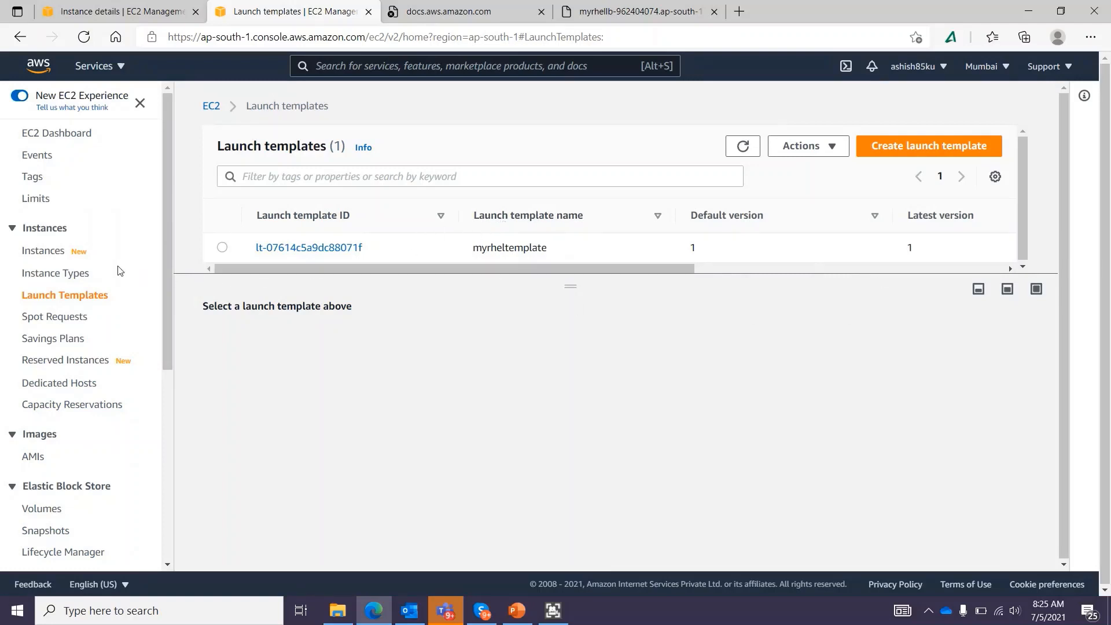
left_click(56, 251)
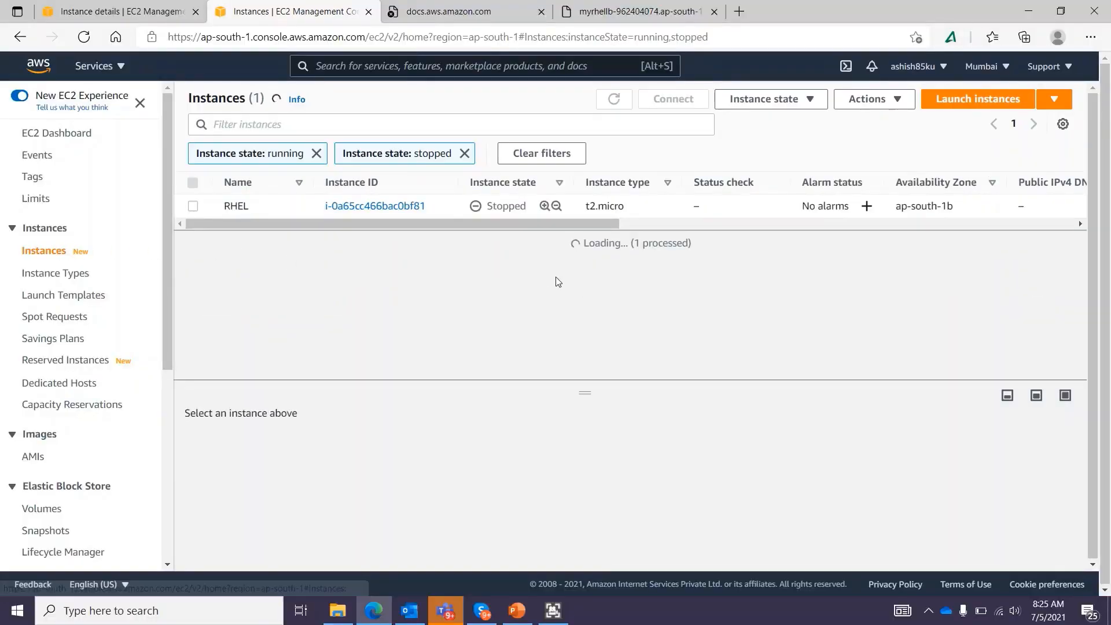
left_click(192, 207)
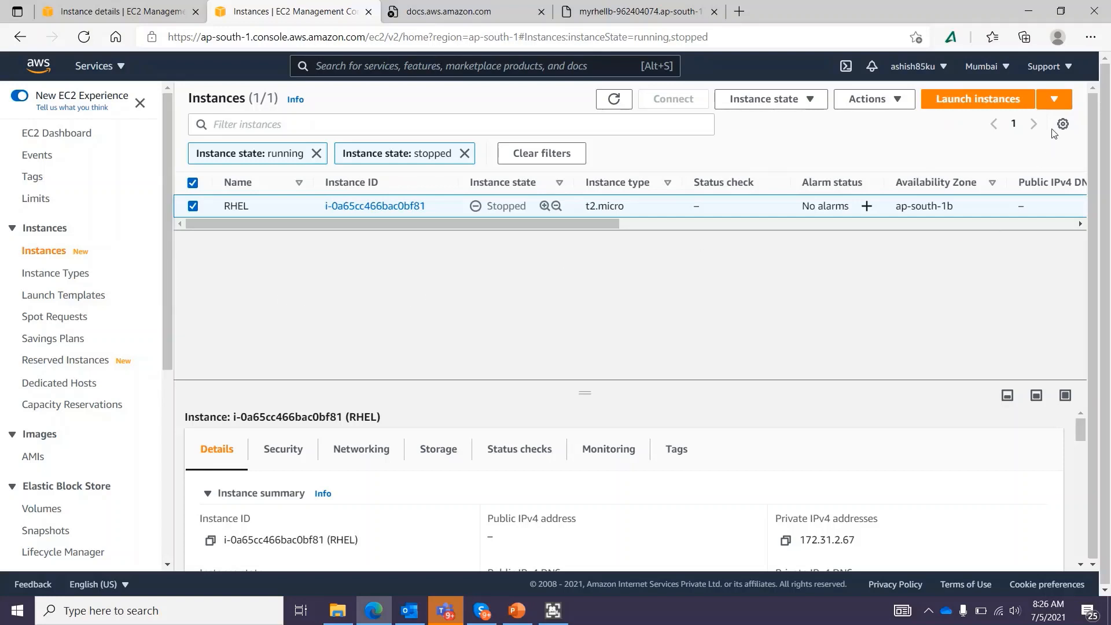
left_click(1059, 106)
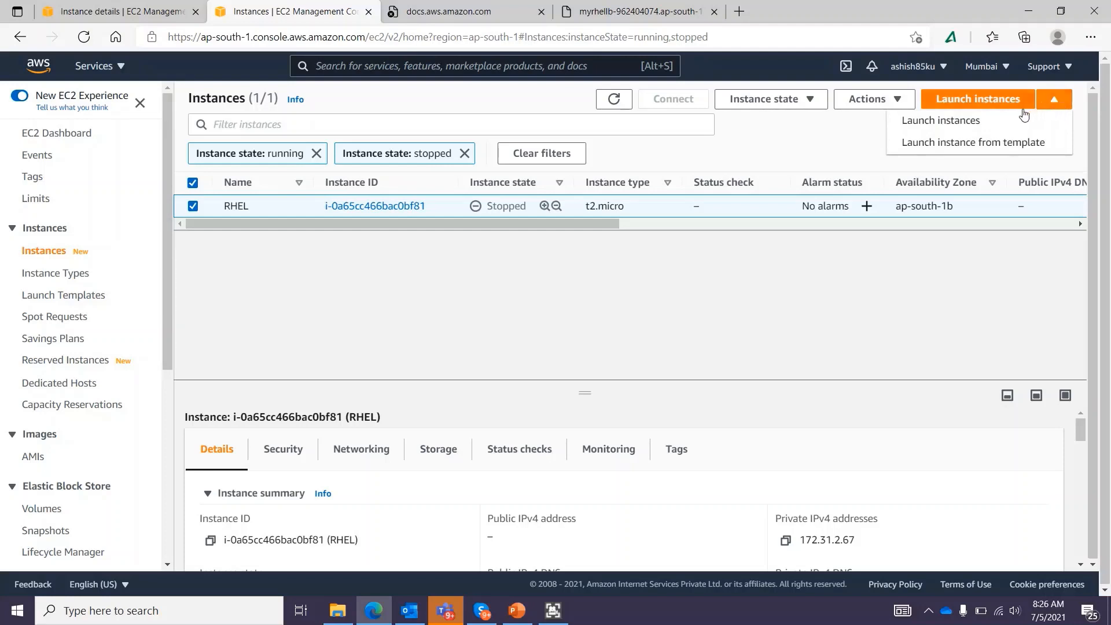
left_click(897, 102)
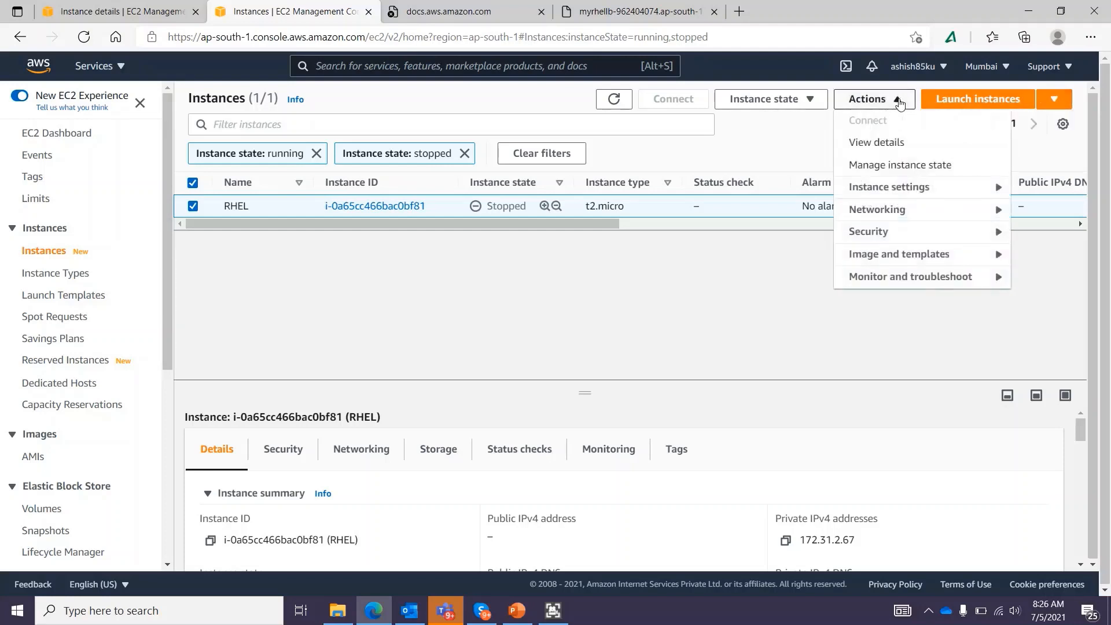
mouse_move(870, 253)
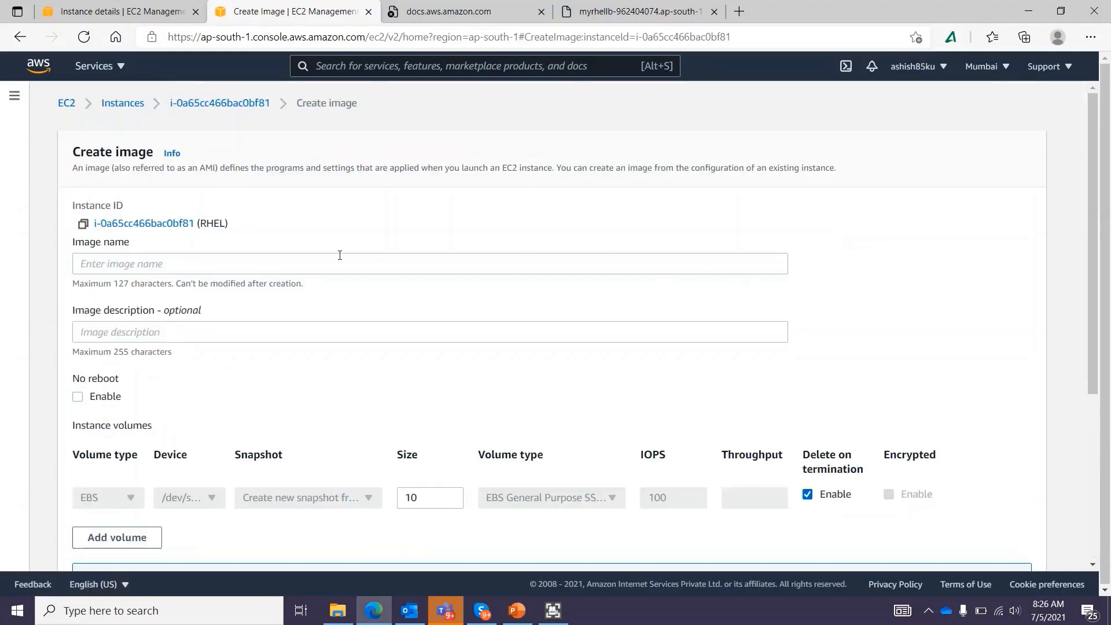
- Name the image myrhelimage and create it with the default volume and tag settings
left_click(256, 266)
type("myrhelimage")
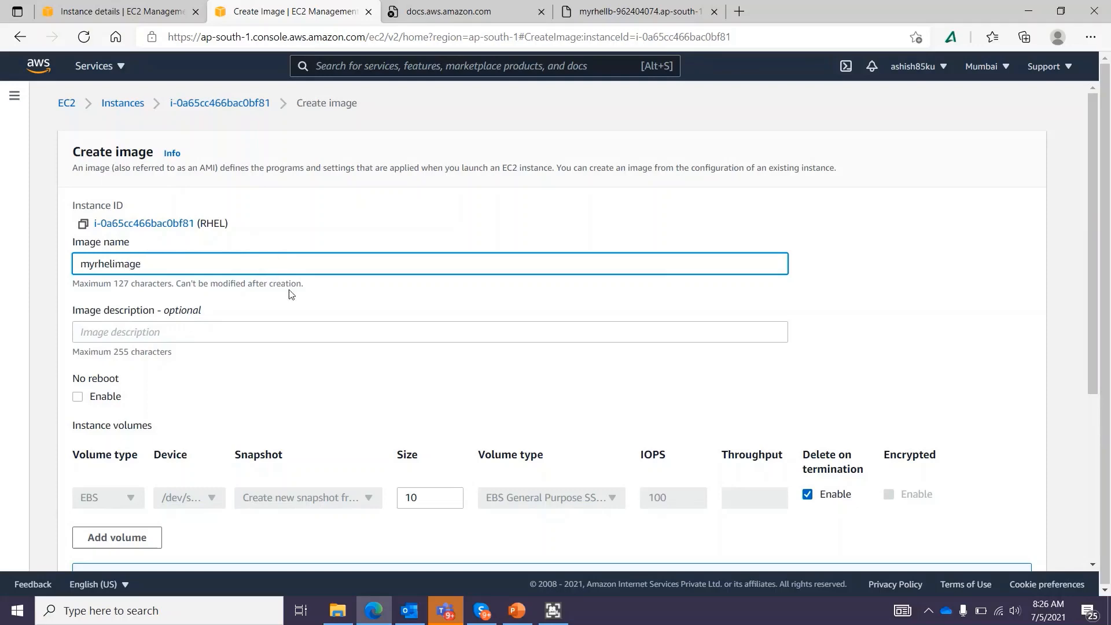
scroll(288, 288, "down", 5)
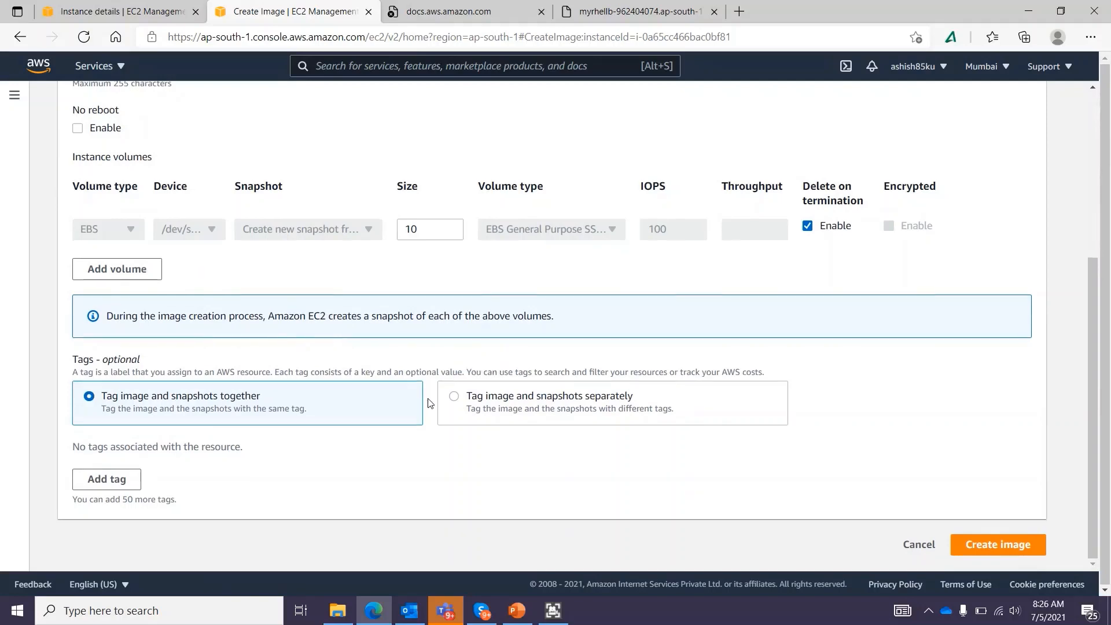
left_click(994, 550)
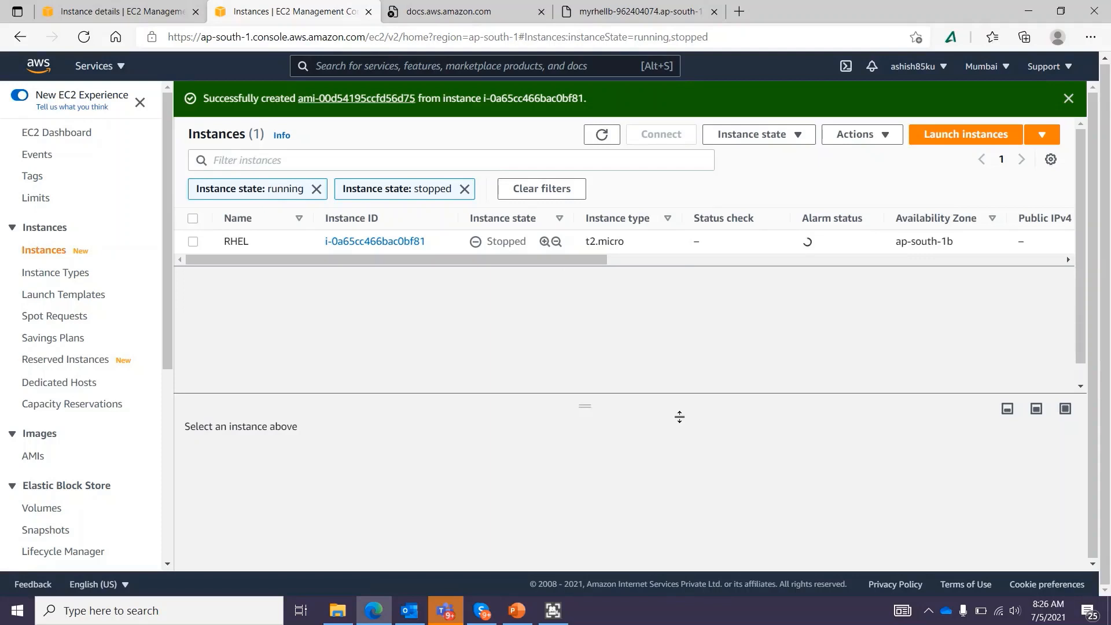
- Refresh the instances list and open the list of launch templates
left_click(613, 137)
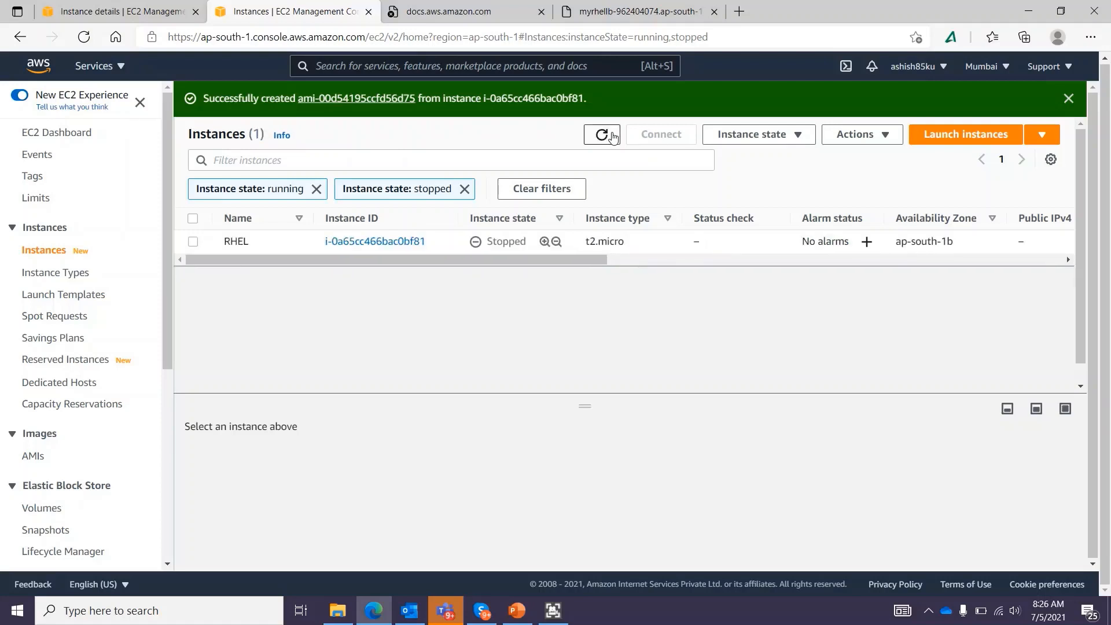
left_click(553, 611)
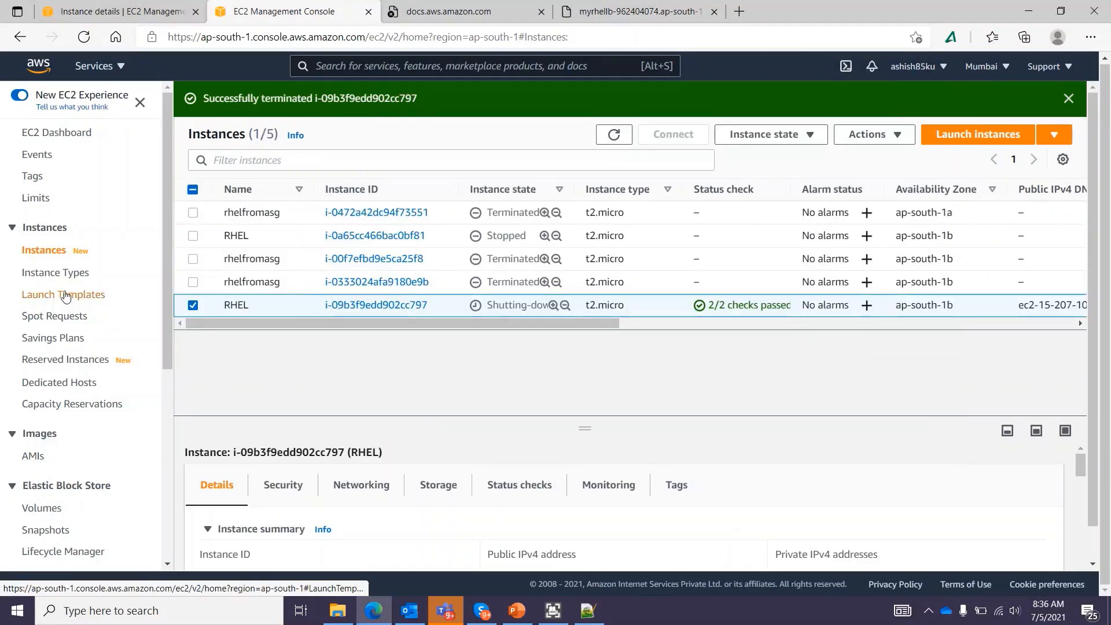
left_click(65, 295)
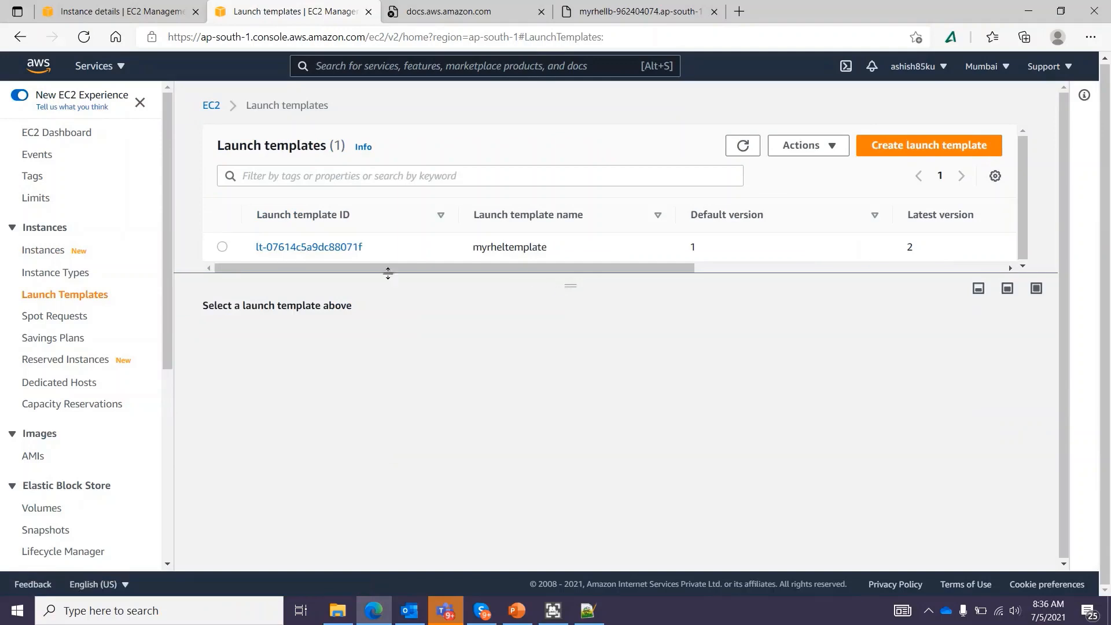
- Start launching instances from myrheltemplate, using template version 2 and 3 as the number of instances
left_click(222, 248)
left_click(801, 151)
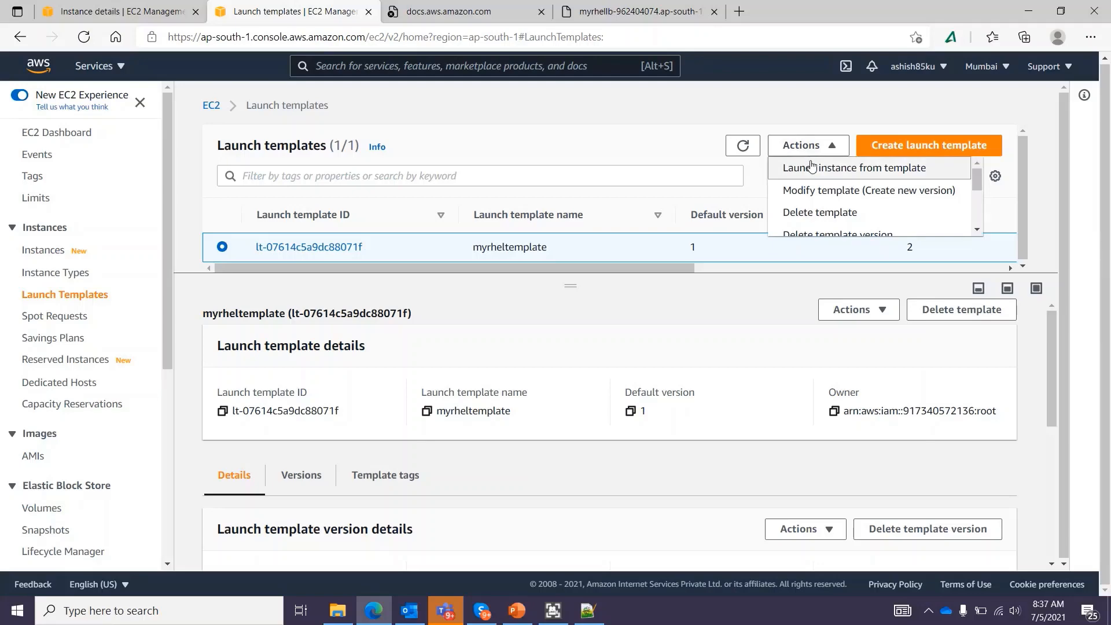
left_click(810, 168)
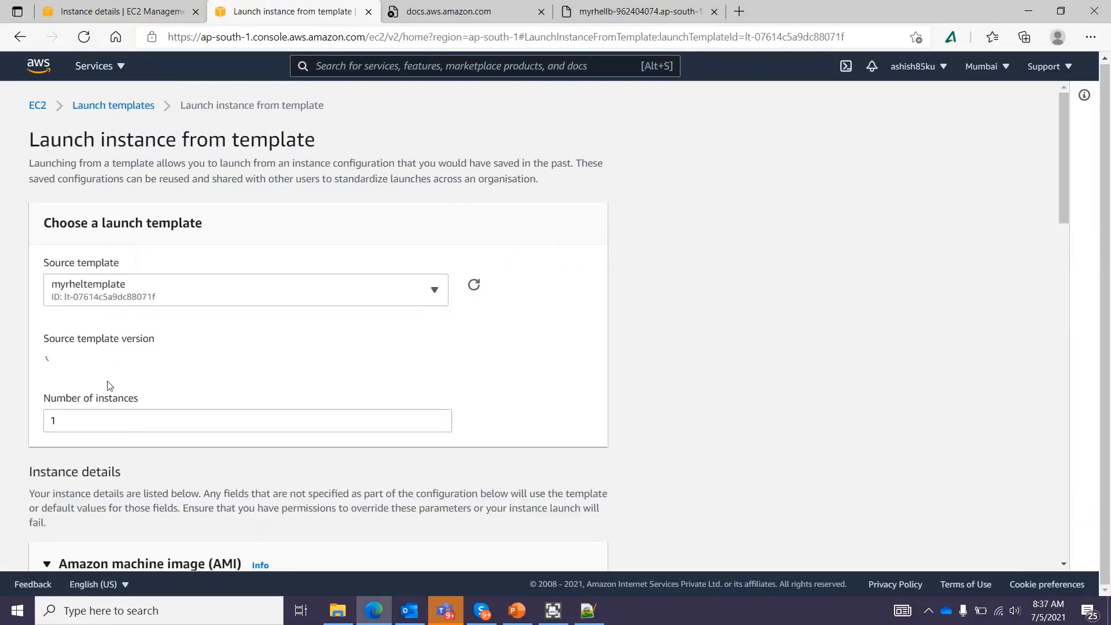
left_click(81, 427)
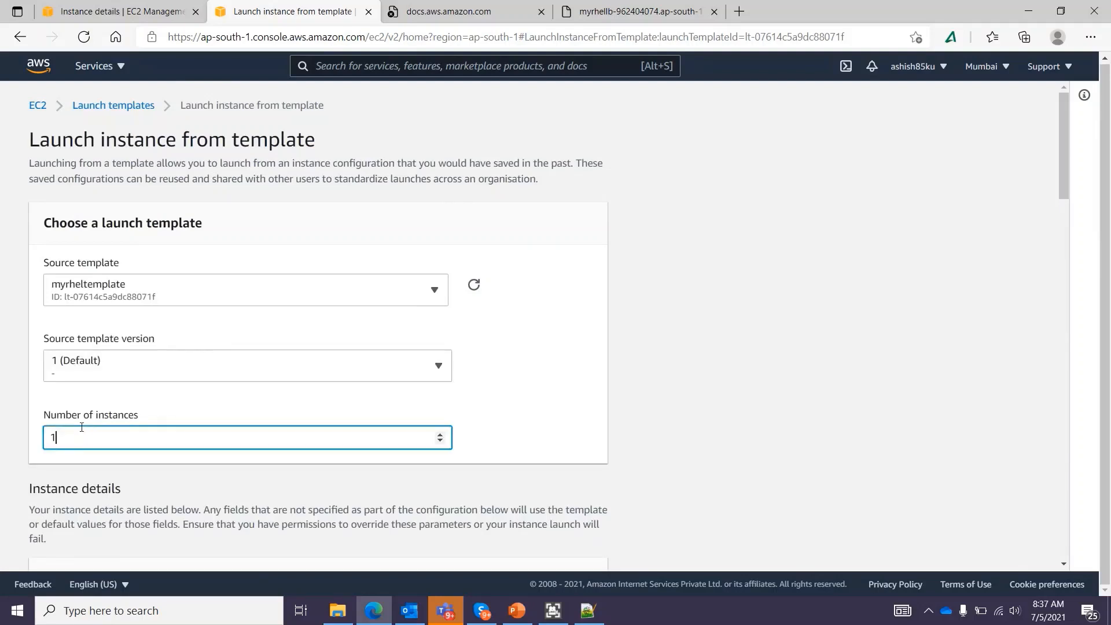
left_click(114, 362)
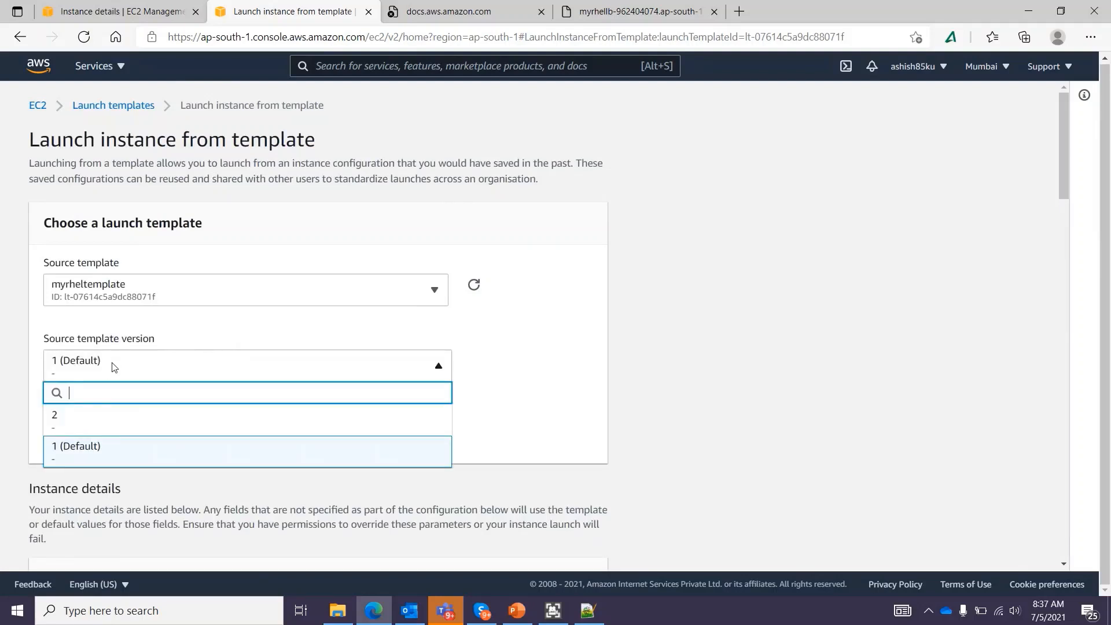
left_click(82, 431)
left_click(84, 437)
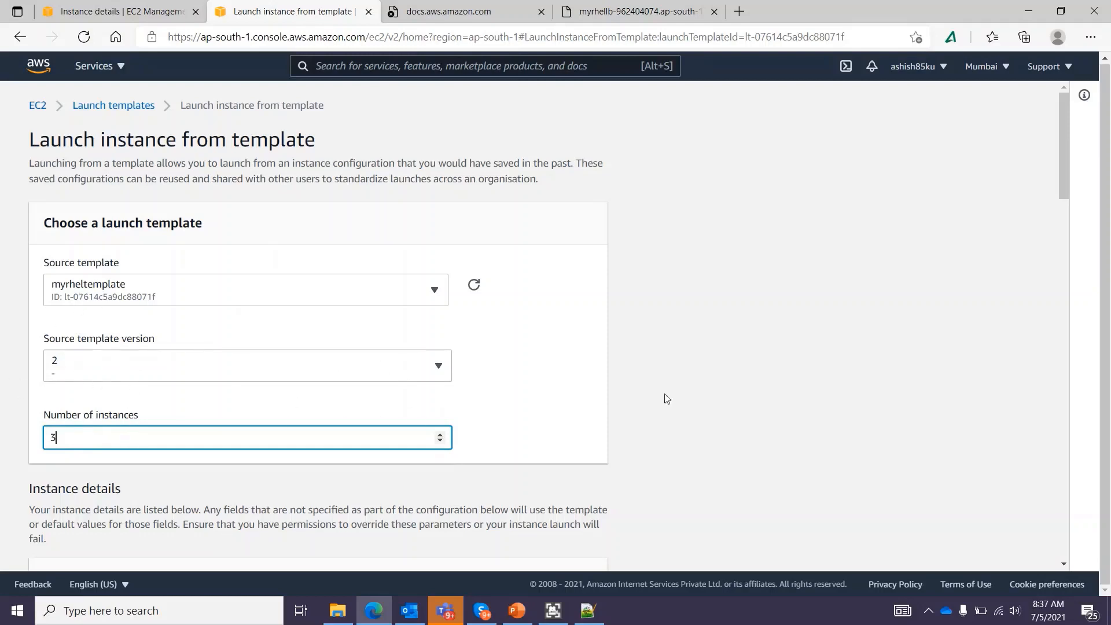
- Expand the advanced details of the instance launch and clear the existing user data script
scroll(731, 437, "down", 10)
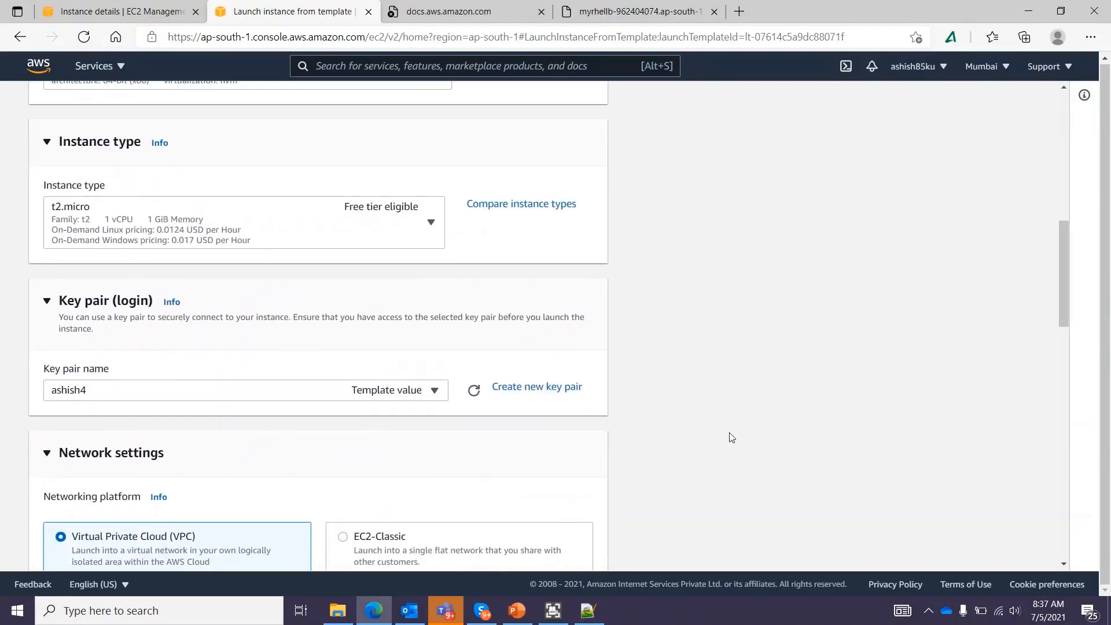
scroll(731, 438, "down", 15)
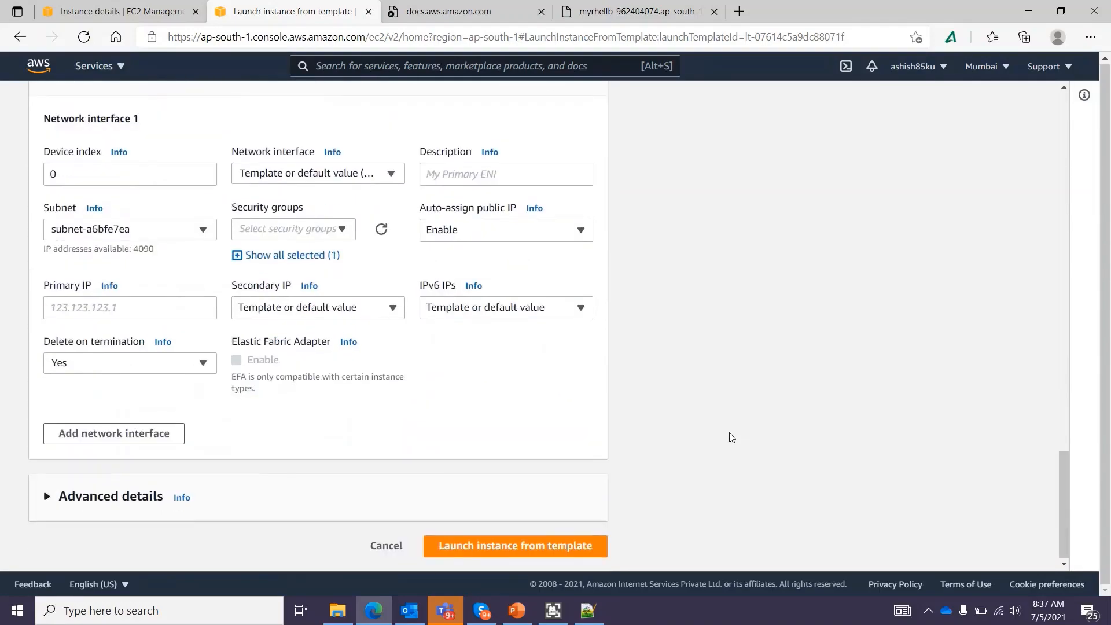
left_click(46, 495)
scroll(359, 485, "down", 10)
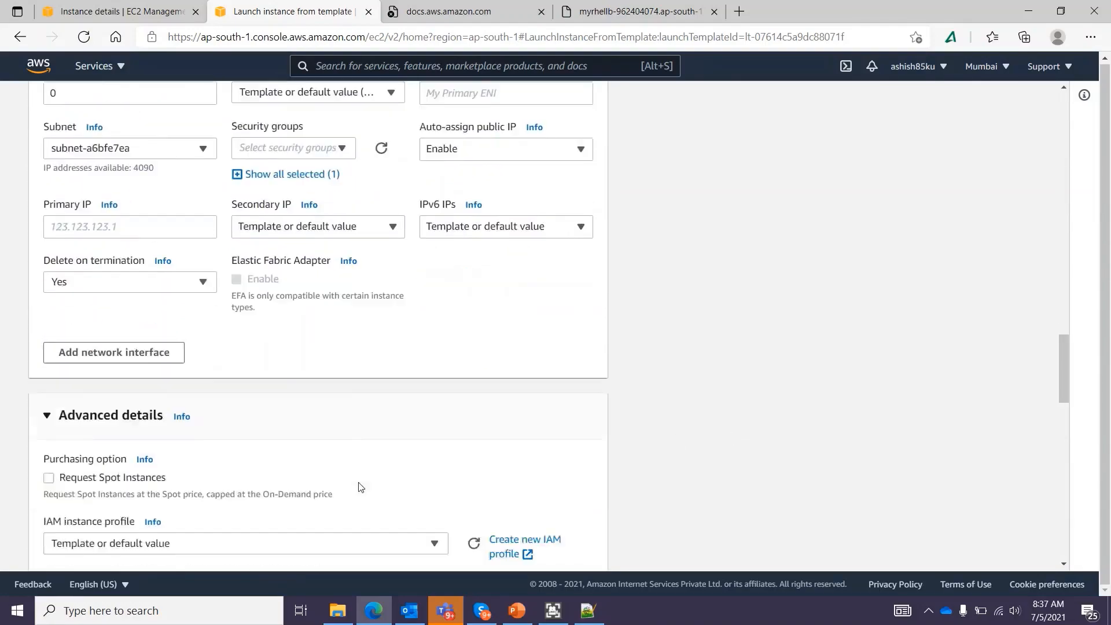
scroll(359, 485, "down", 10)
scroll(285, 463, "down", 2)
left_click(238, 467)
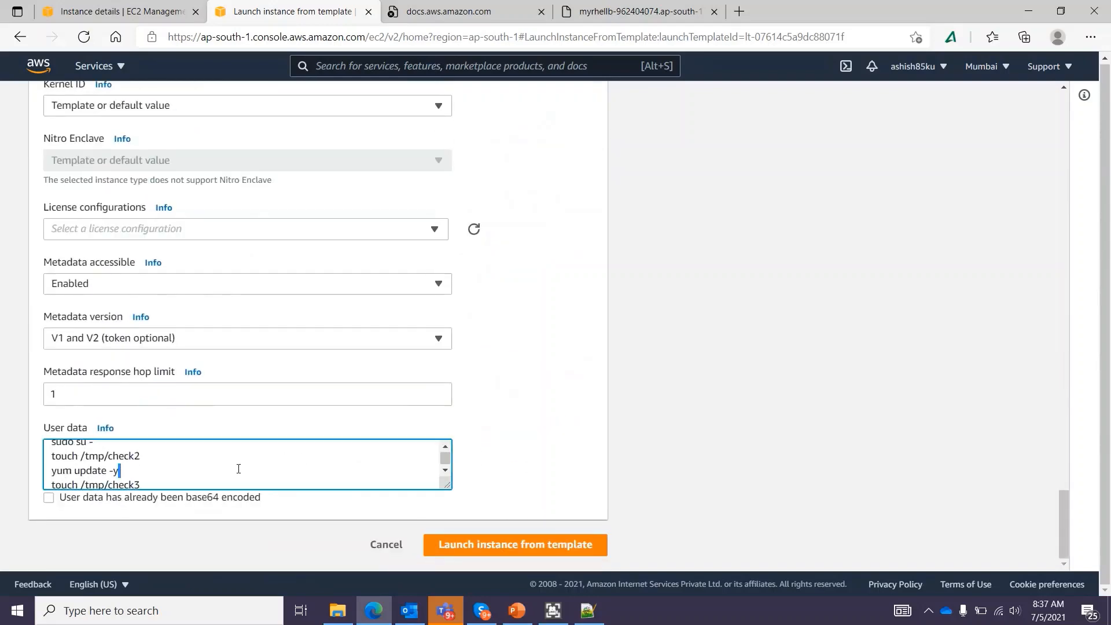
key("ctrl+a")
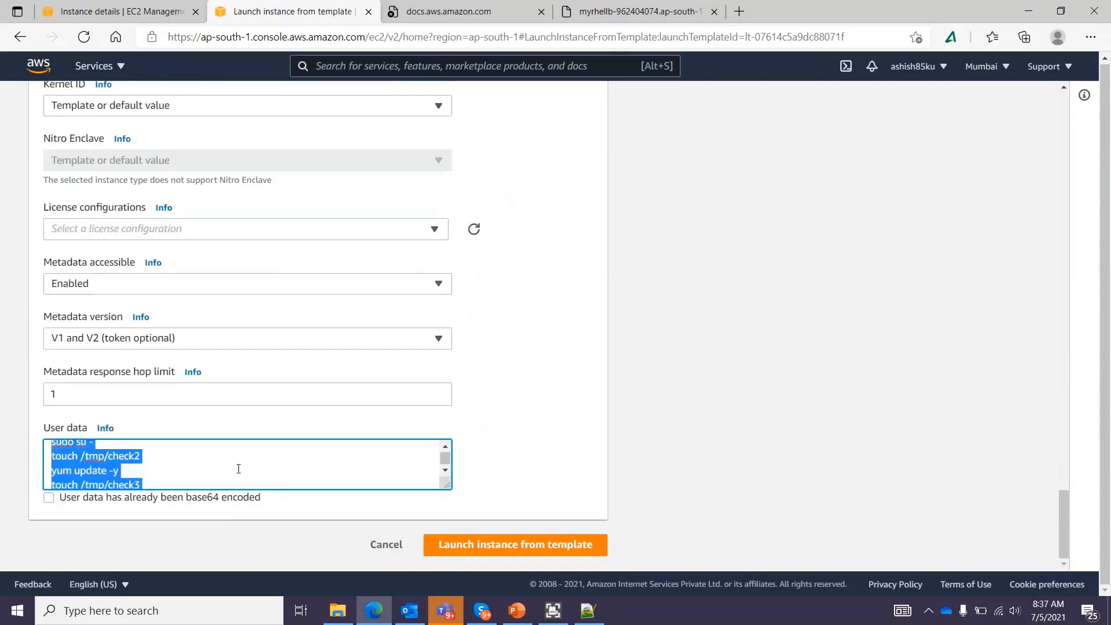
key("BackSpace")
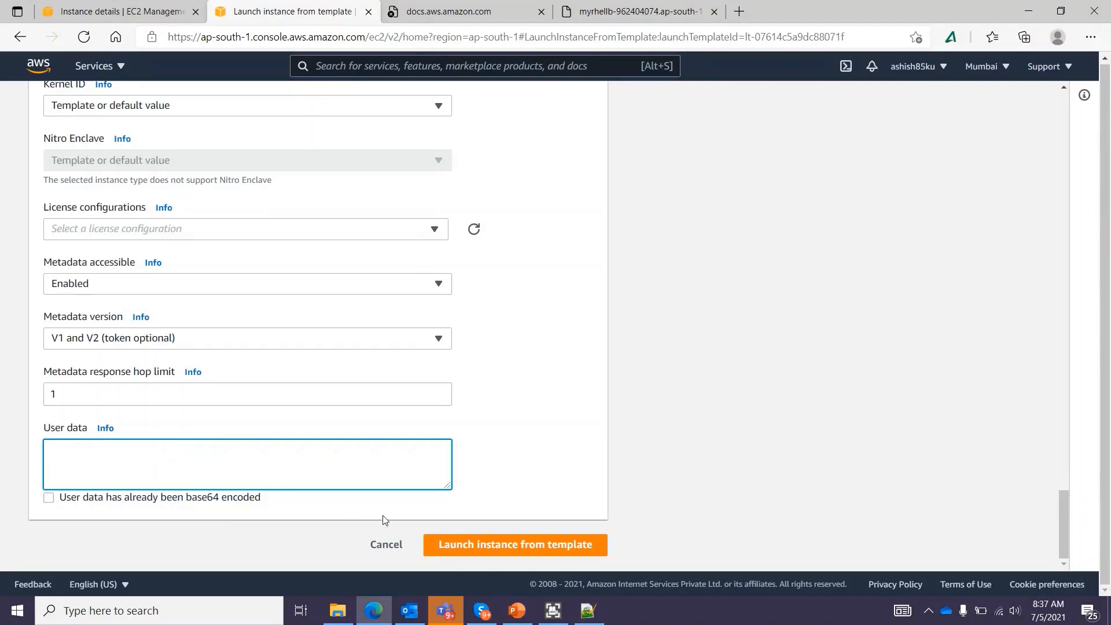
- Switch to Notepad++, copy the bash script from #!/bin/bash through touch /tmp/check4, and return to the launch form in Edge
left_click(587, 611)
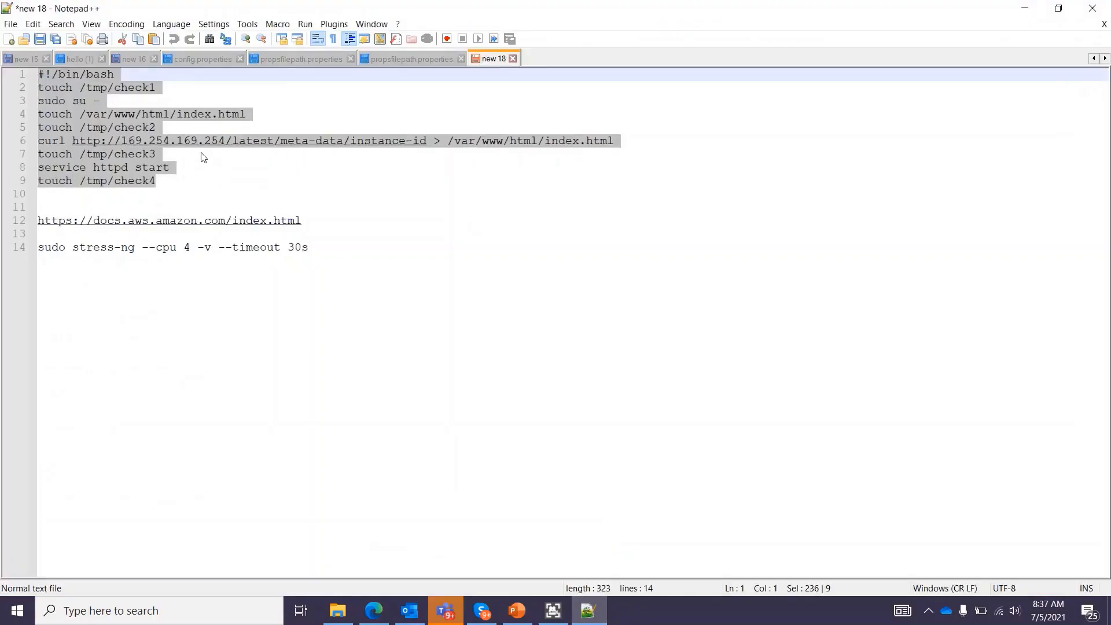
left_click(203, 157)
left_click_drag(220, 194, 8, 52)
right_click(74, 117)
left_click(119, 142)
right_click(116, 170)
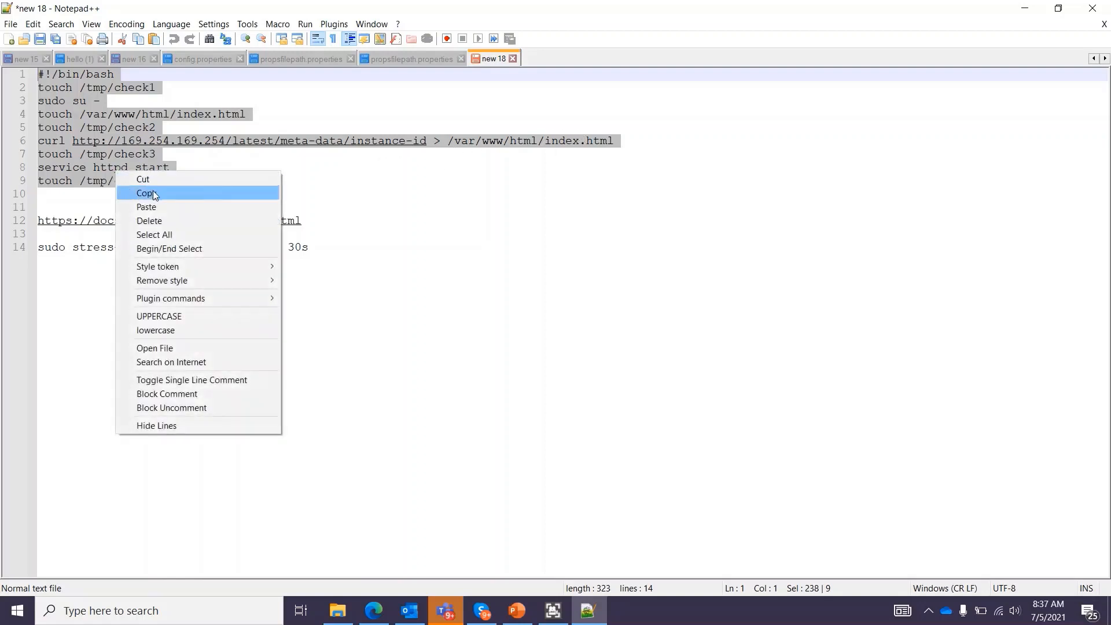
left_click(154, 190)
left_click(1025, 9)
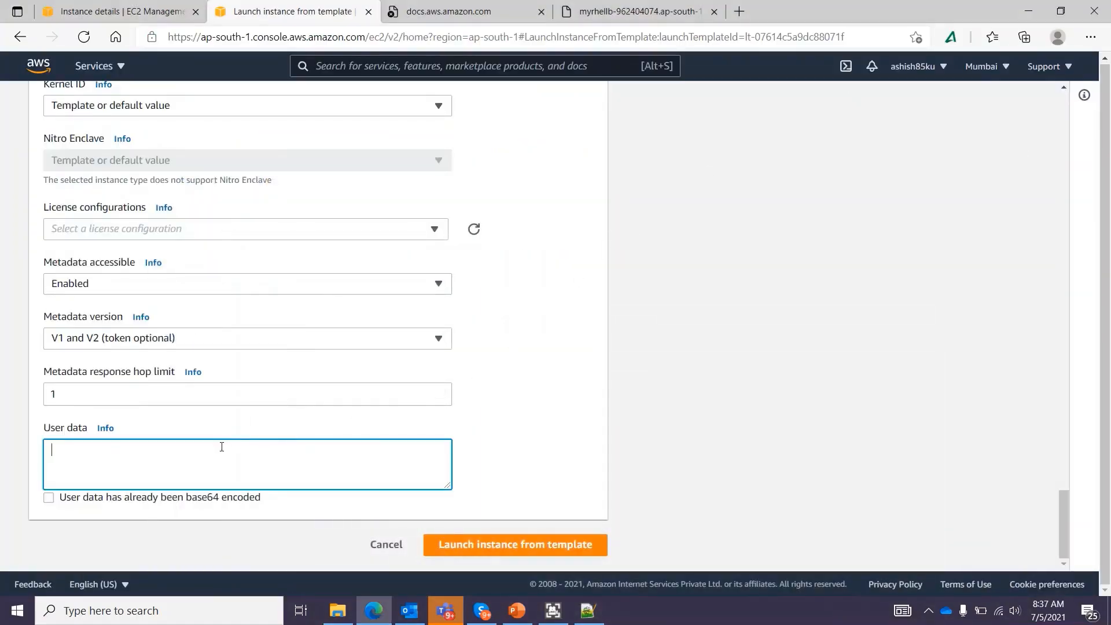
- Paste the copied script into the user data without the trailing blank line and launch the instances from the template
key("ctrl+v")
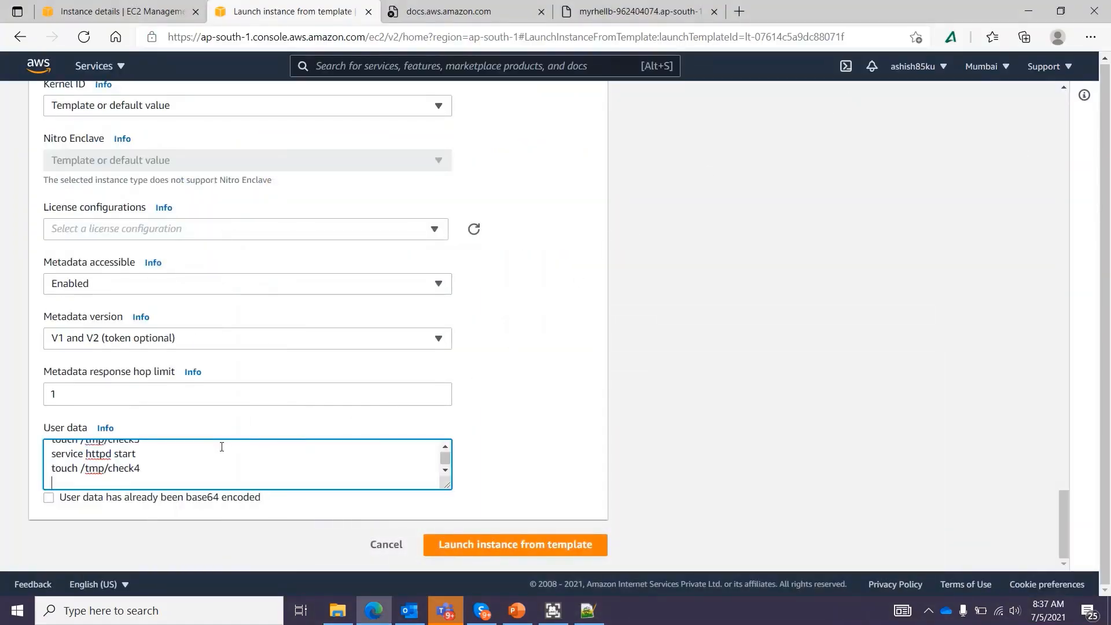
key("BackSpace")
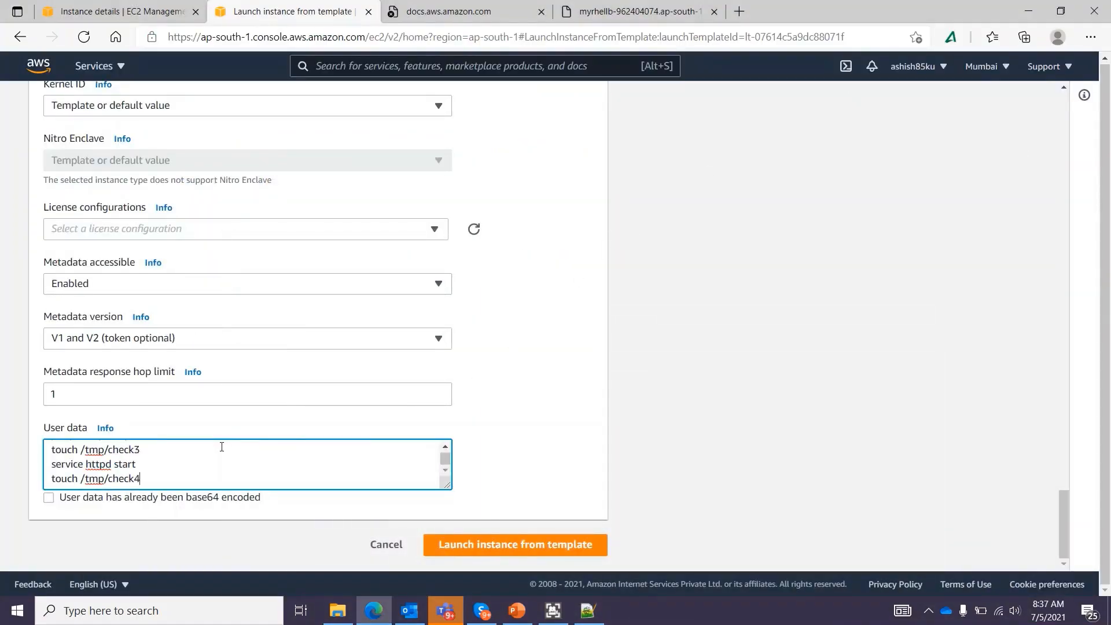
left_click(532, 547)
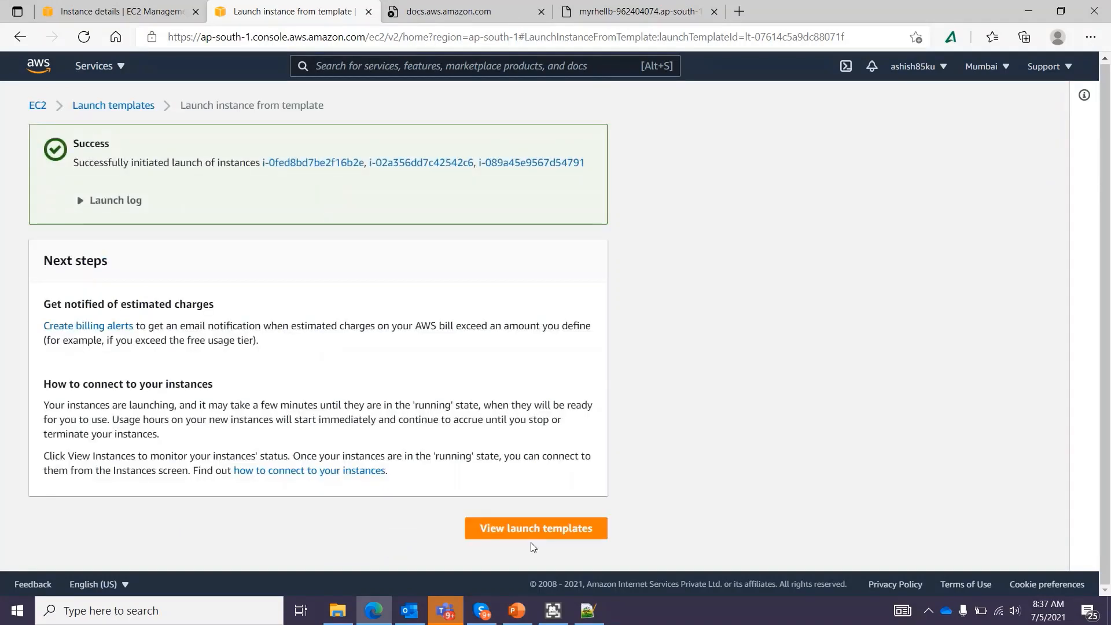
- Open the instances list and deselect the terminated RHEL instance
left_click(528, 530)
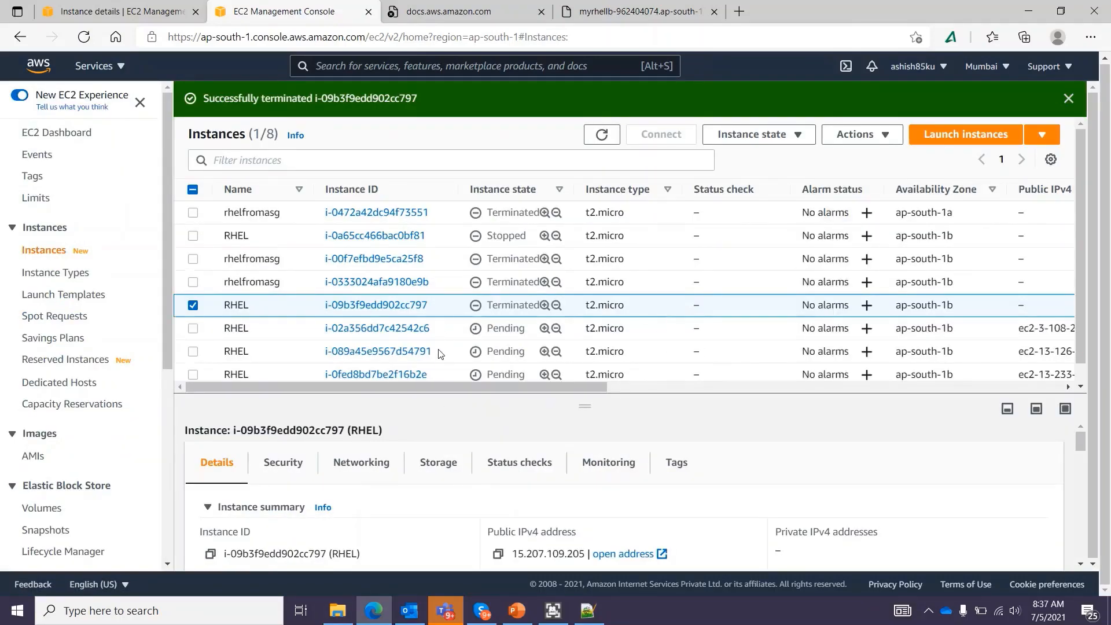
left_click(194, 306)
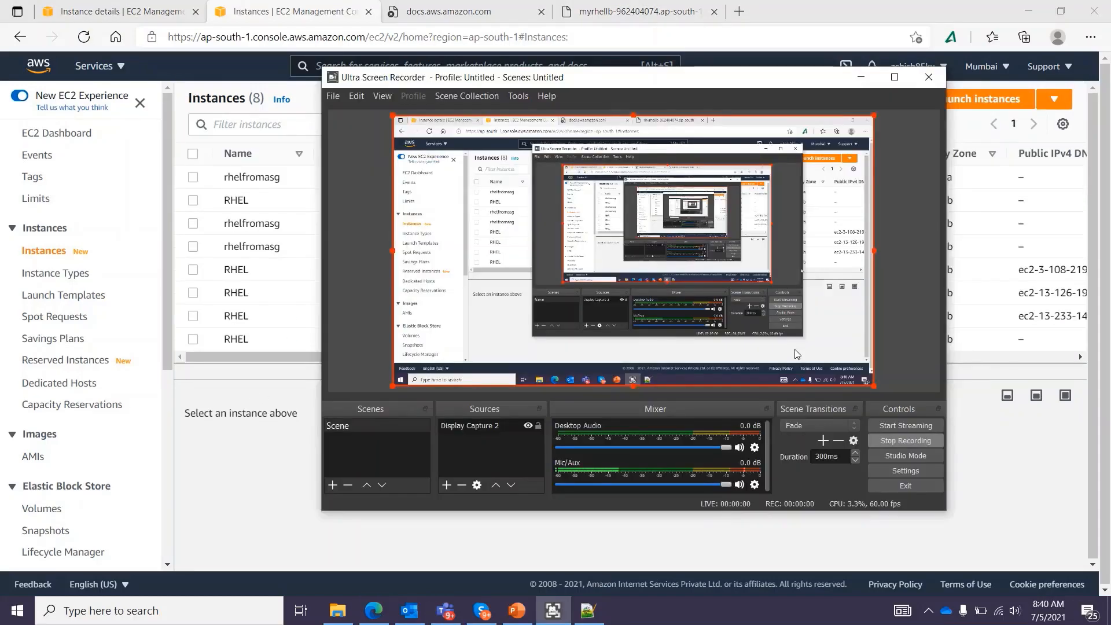
left_click(259, 437)
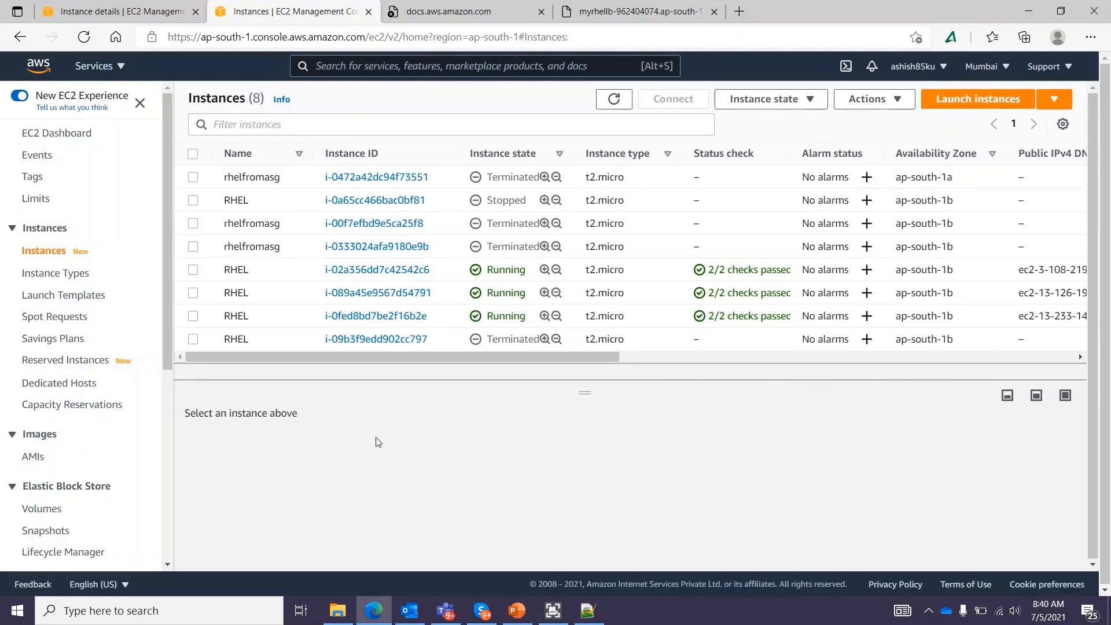
- Switch to the PowerPoint presentation, view the instance-based target group diagram and the Target Group slide, and return to the instances list
left_click(529, 617)
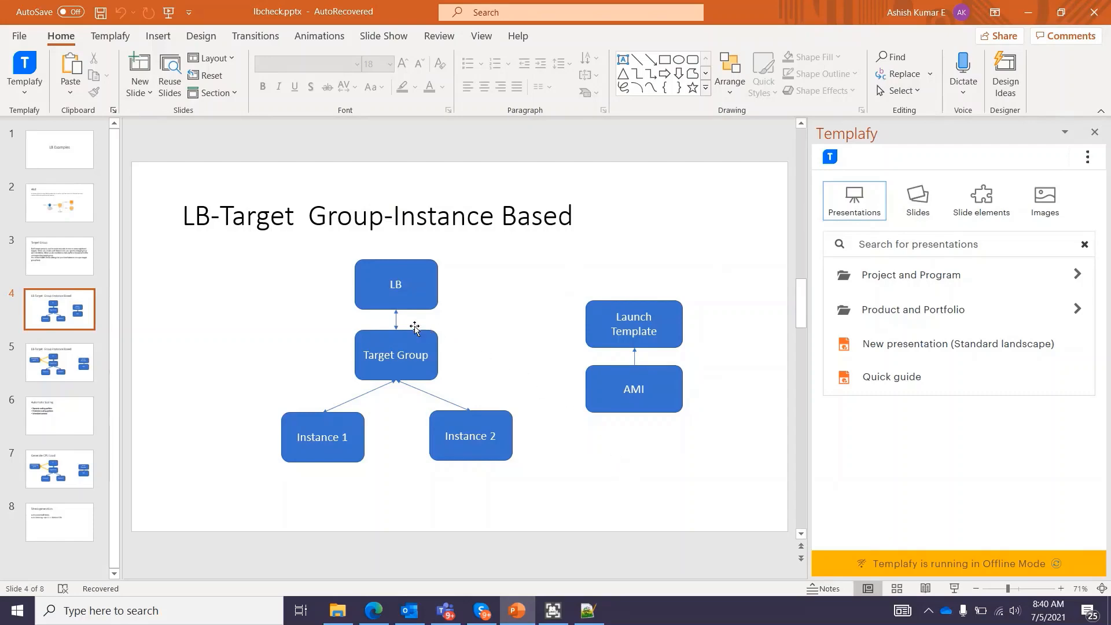
scroll(335, 321, "up", 1)
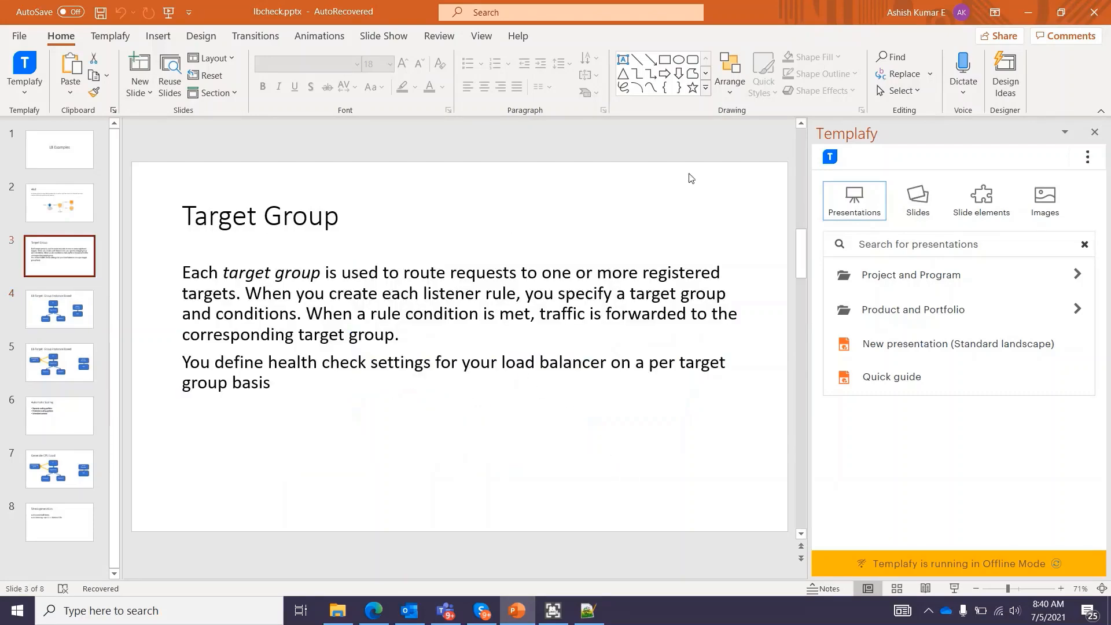
left_click(1028, 12)
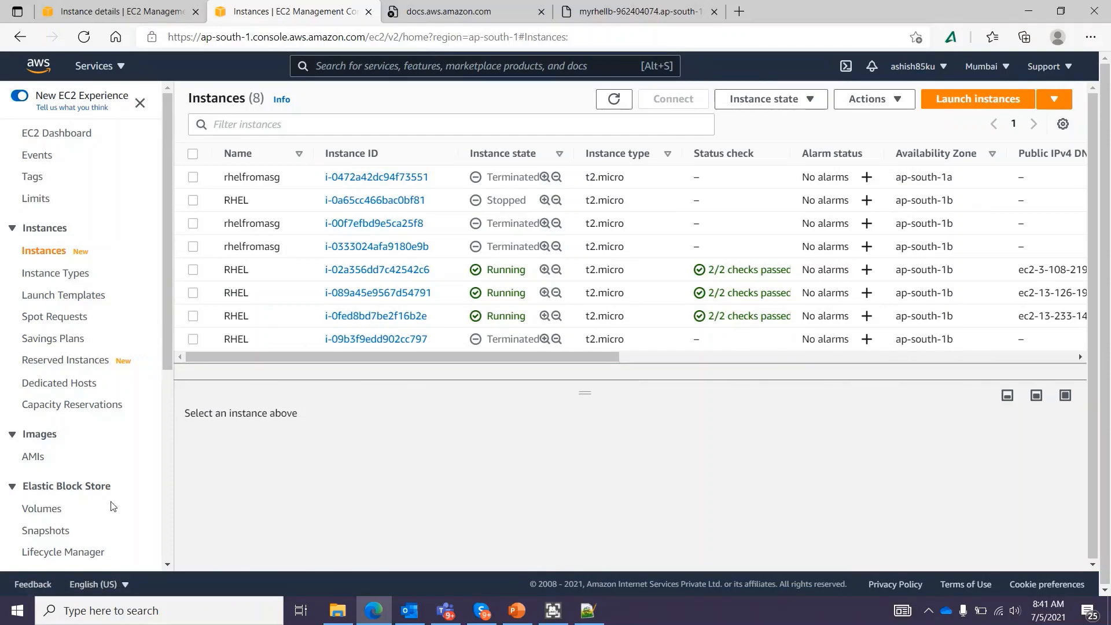
- Start creating a target group with the Instances target type and name it myrheltg
scroll(138, 467, "down", 5)
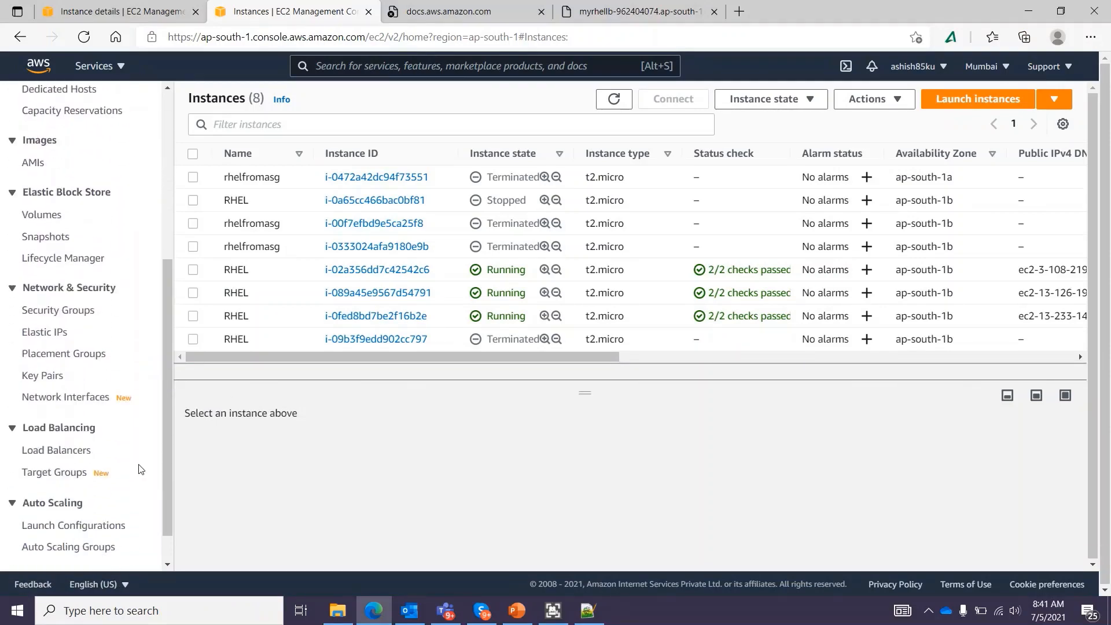
left_click(67, 475)
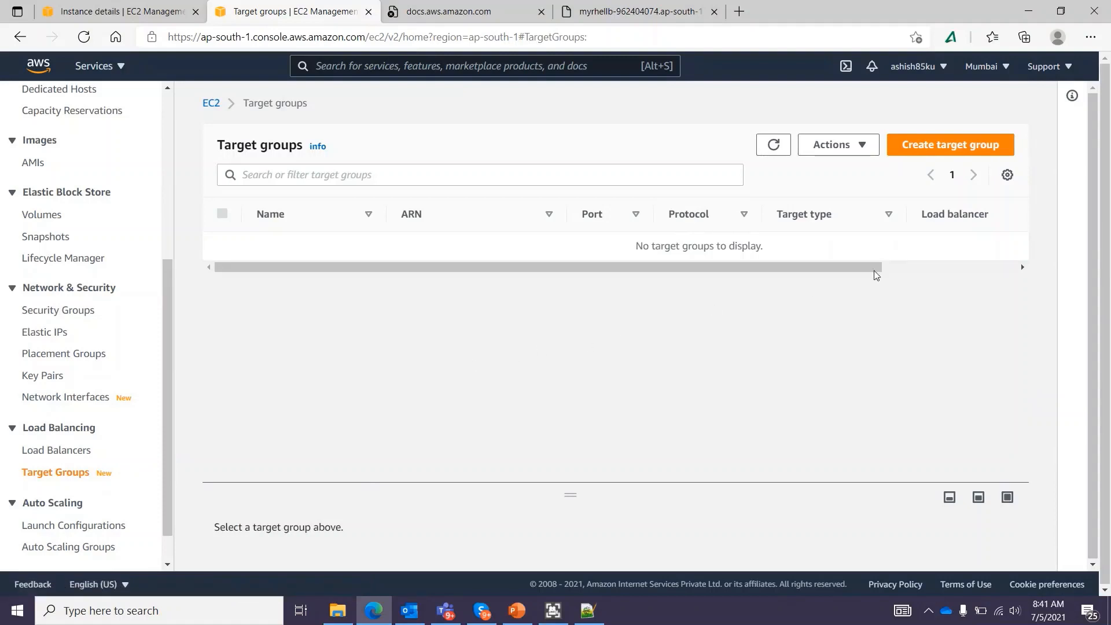
left_click(937, 148)
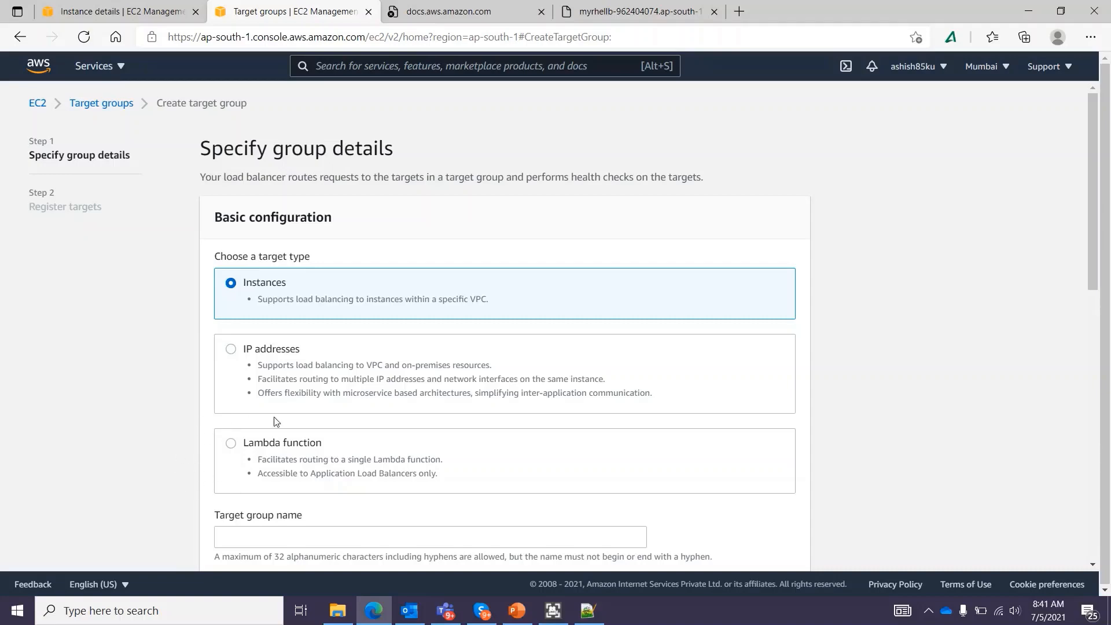
scroll(161, 475, "down", 5)
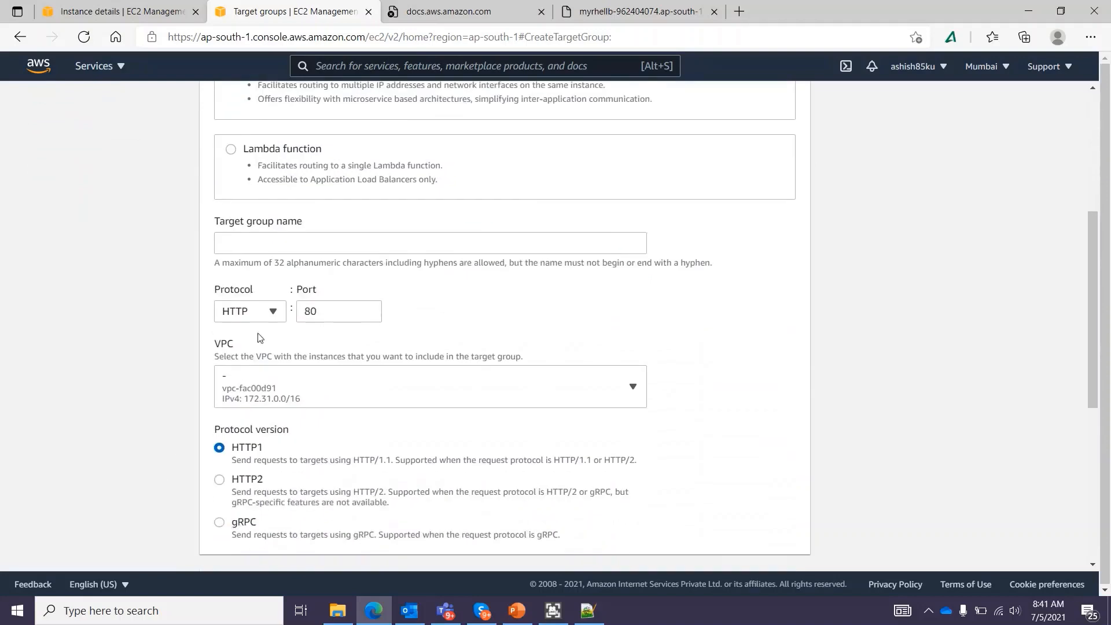
left_click(296, 238)
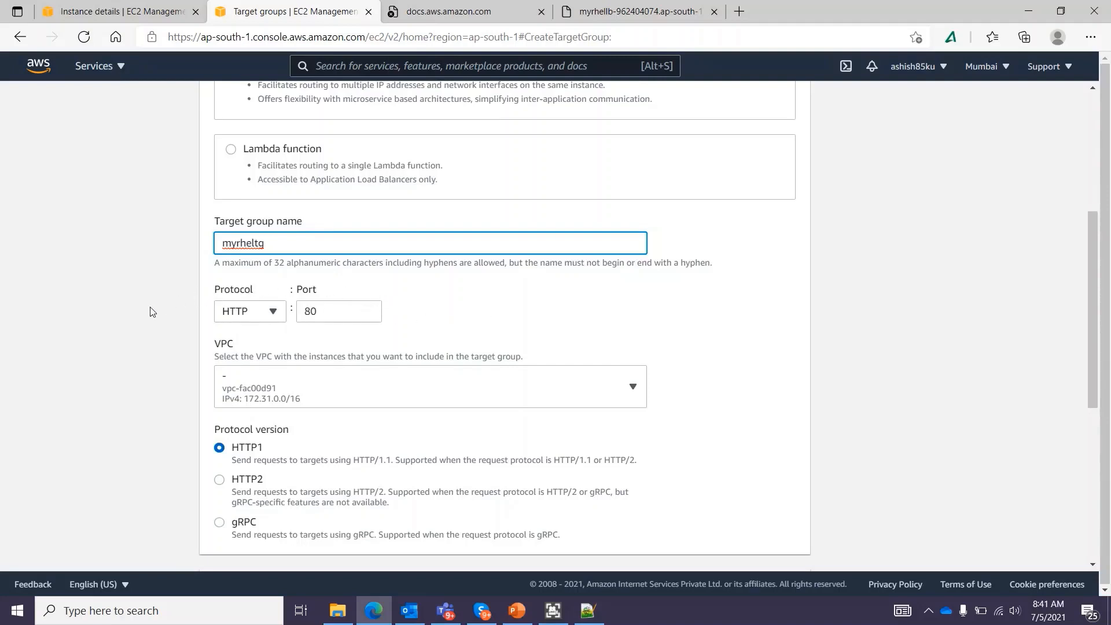
- Expand the target group's advanced health check settings and set the healthy threshold to 2
scroll(147, 411, "down", 5)
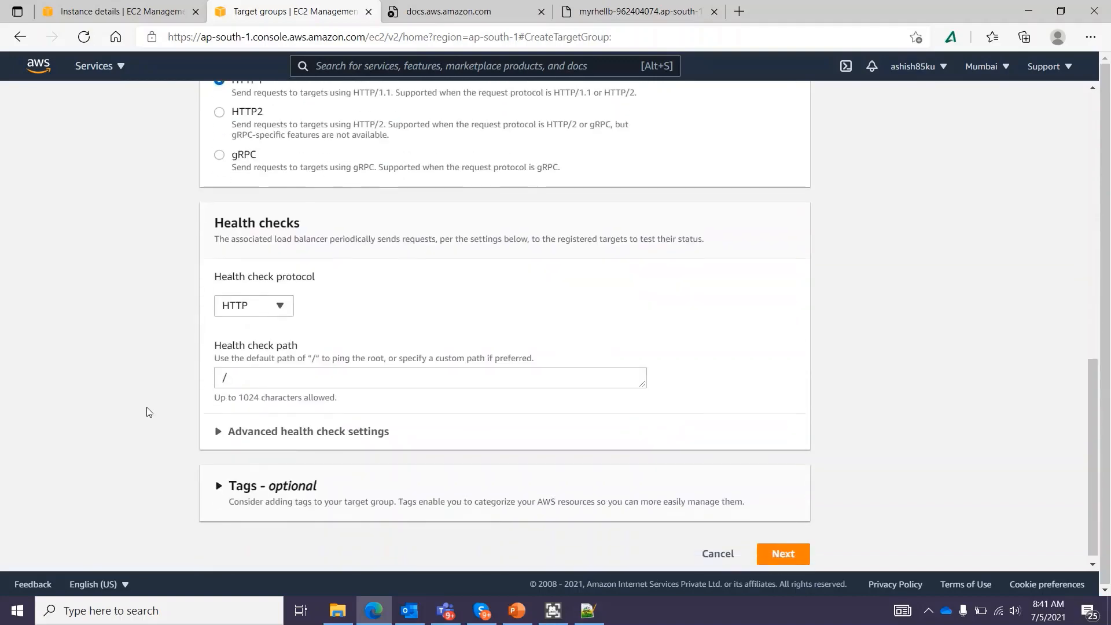
scroll(144, 221, "up", 2)
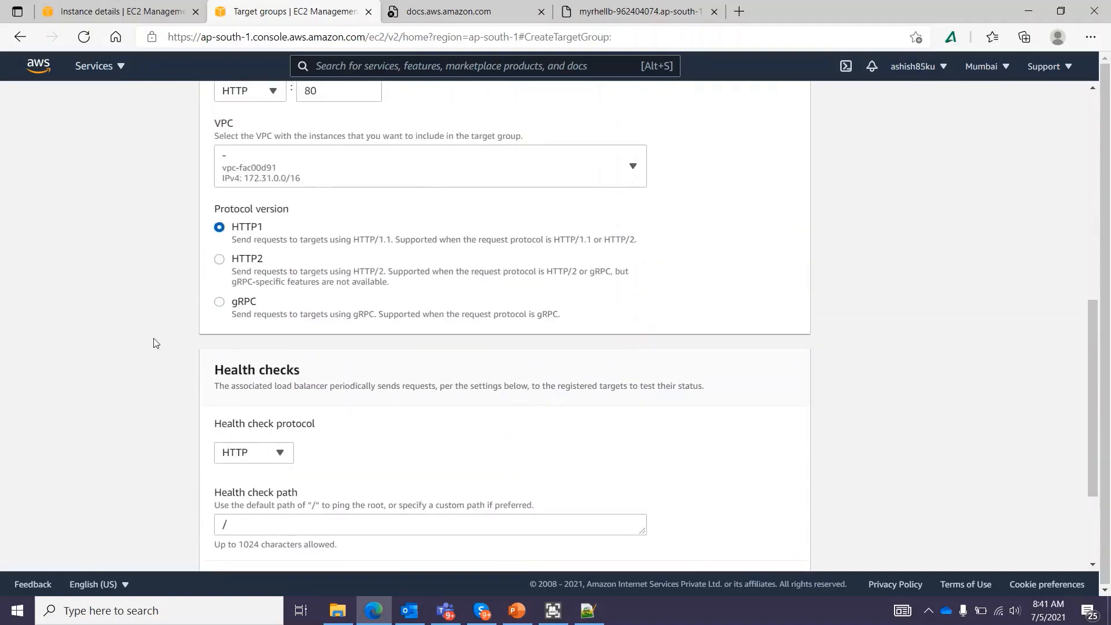
scroll(183, 415, "down", 2)
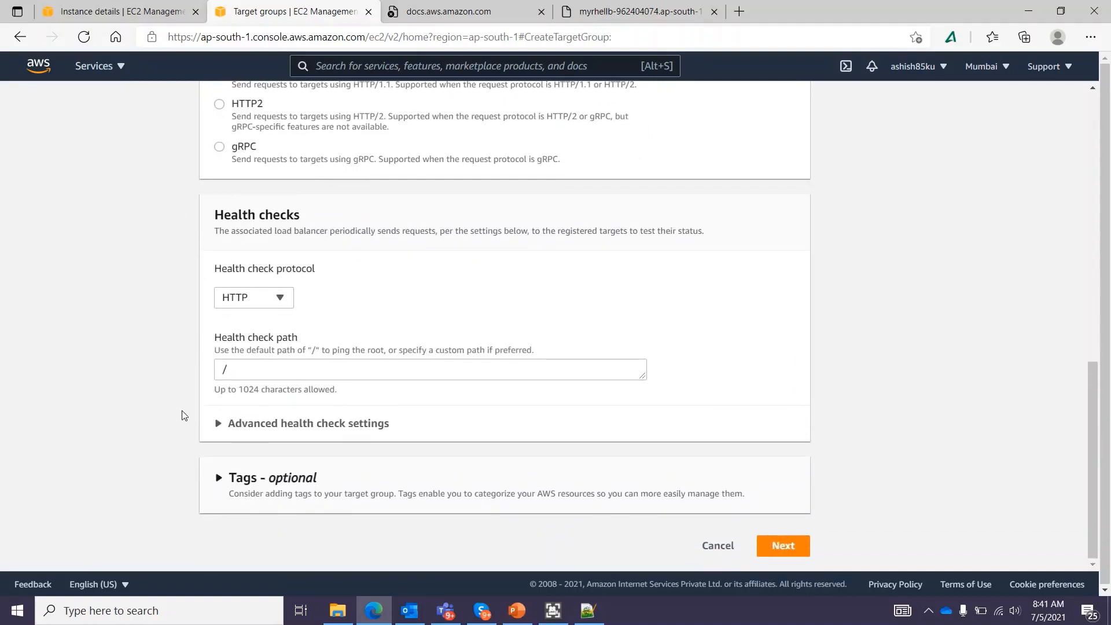
left_click(218, 424)
scroll(324, 427, "down", 4)
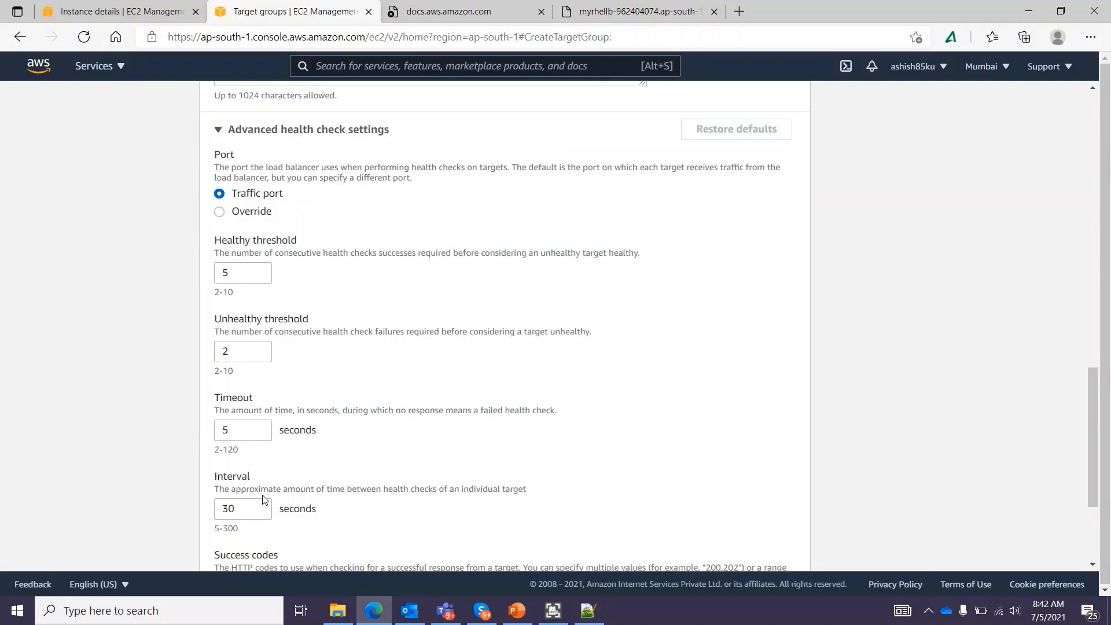
scroll(263, 500, "down", 3)
scroll(264, 500, "up", 3)
left_click(228, 277)
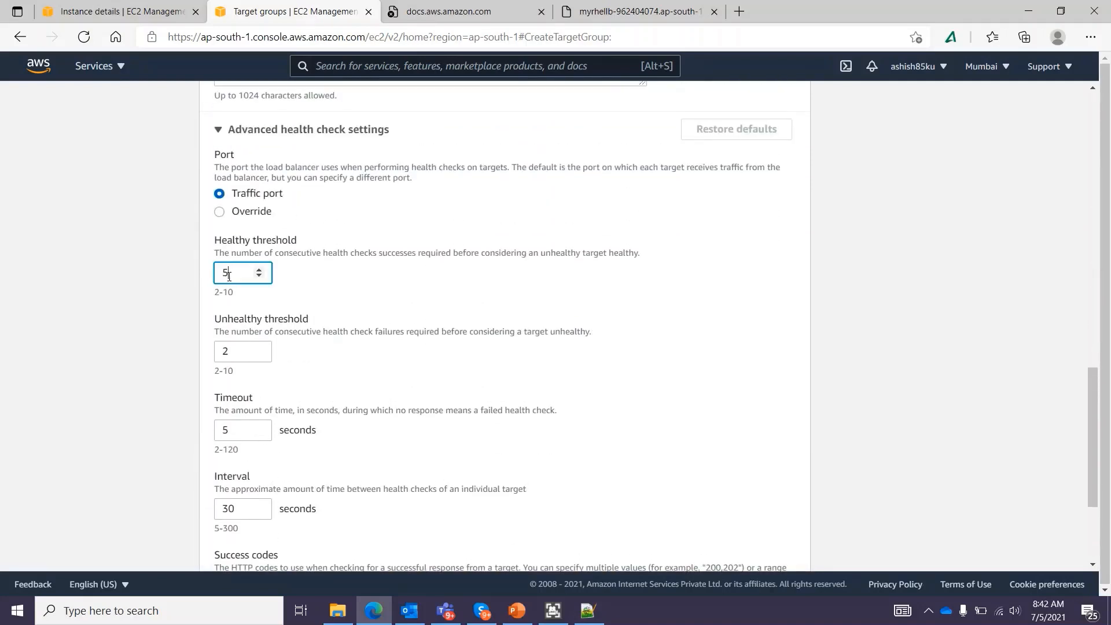
left_click(259, 276)
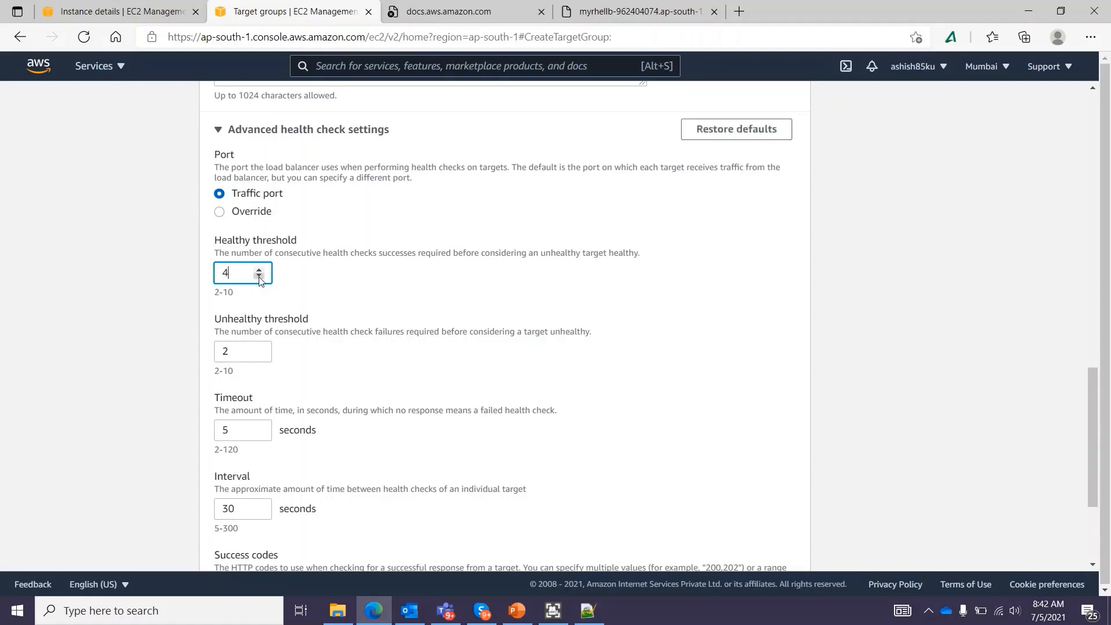
left_click(259, 270)
left_click(170, 298)
scroll(616, 351, "down", 3)
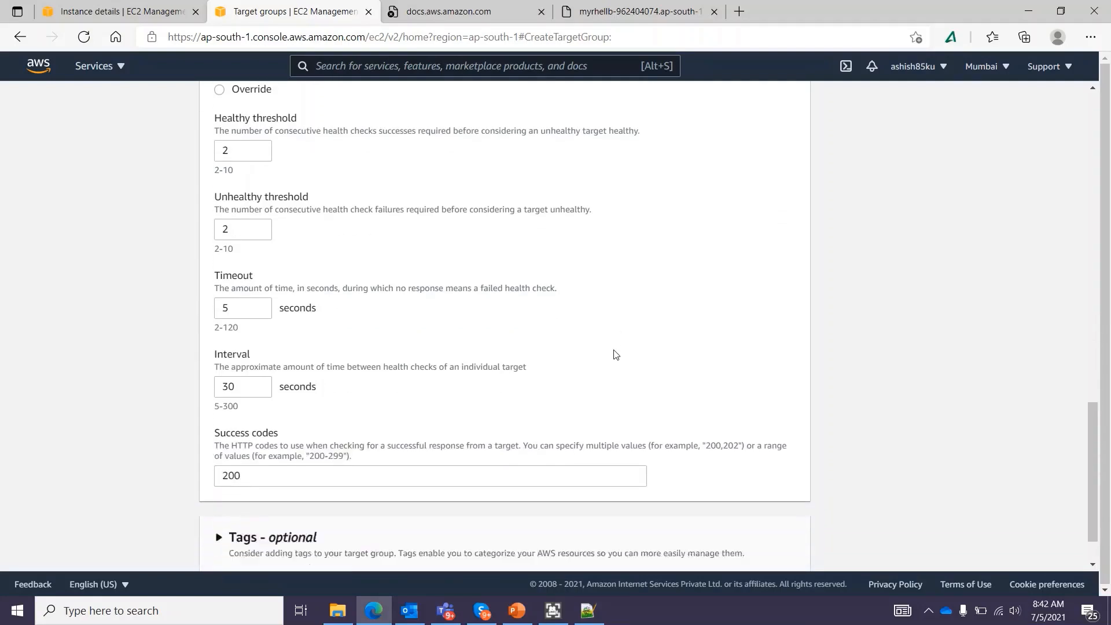
- Set the target group's health check interval to 15 seconds and proceed to registering targets
double_click(250, 362)
type("15")
left_click(151, 355)
scroll(176, 370, "down", 1)
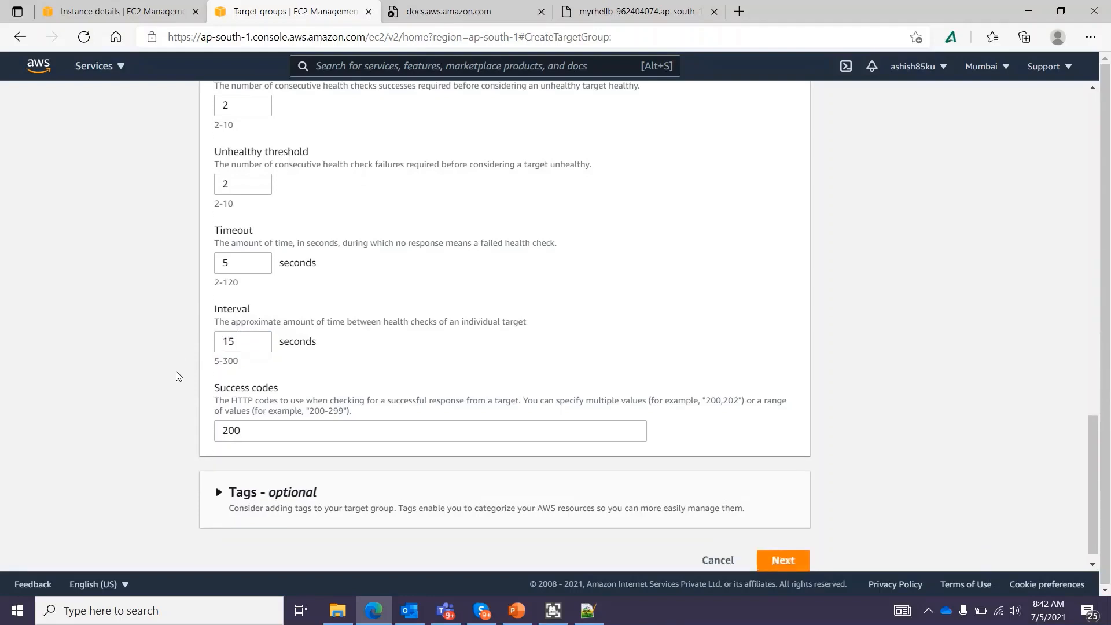
left_click(782, 546)
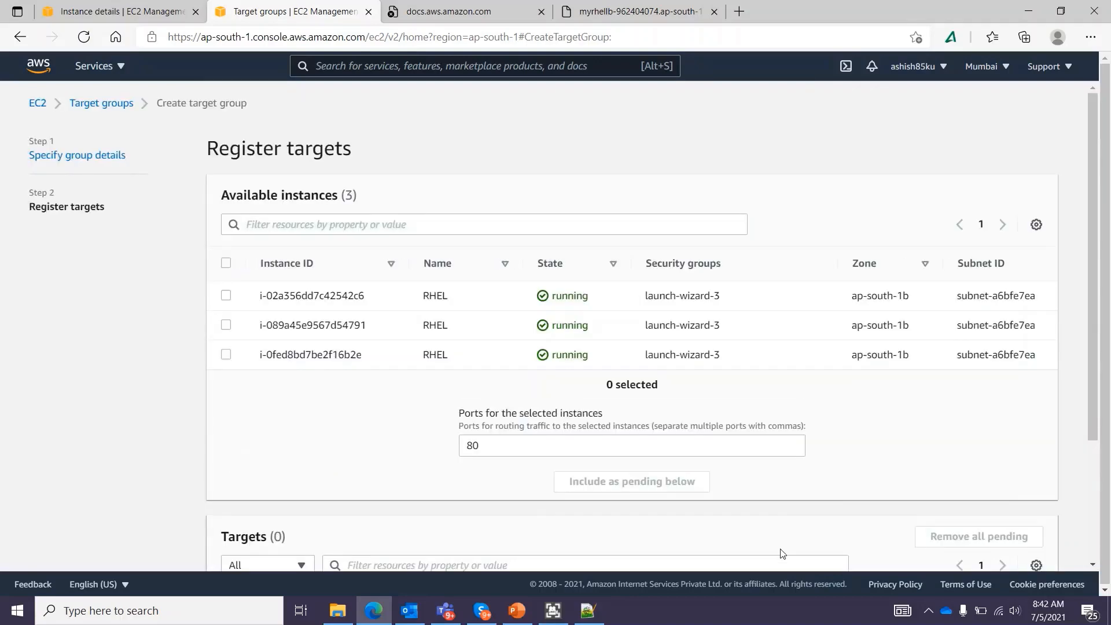
- Include all three running RHEL instances as pending targets on port 80 and create the target group
scroll(330, 477, "down", 3)
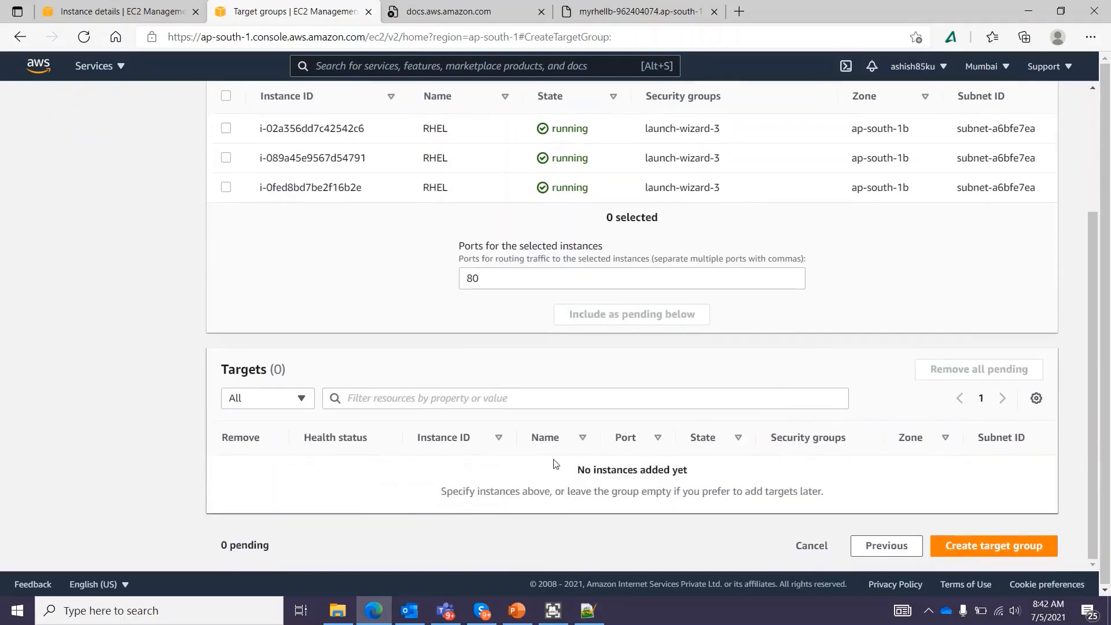
scroll(340, 355, "up", 1)
left_click(226, 261)
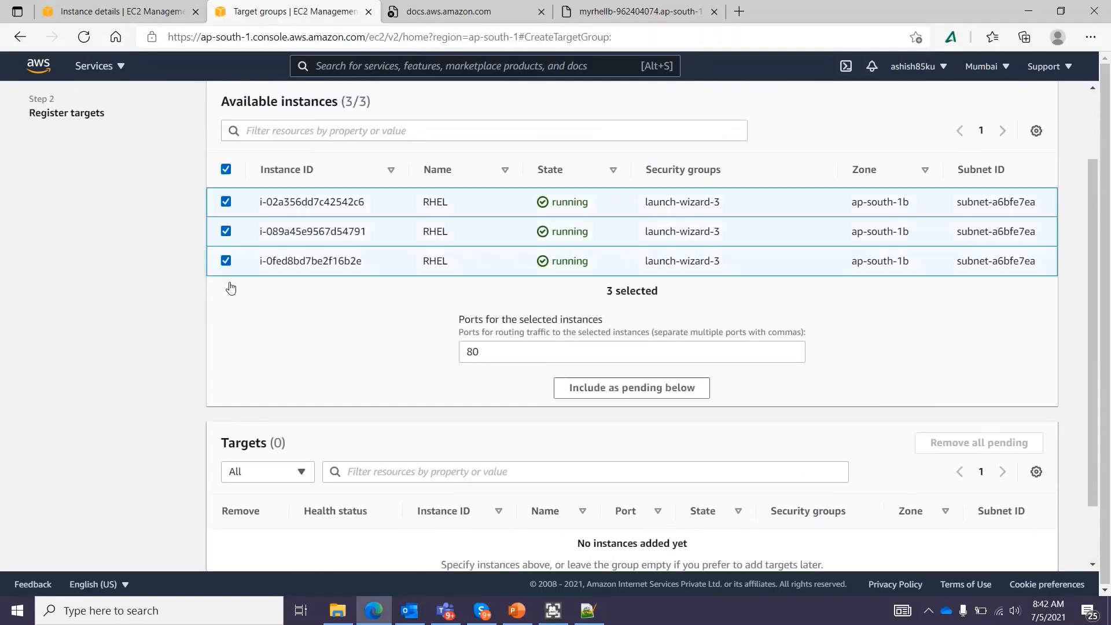
left_click(591, 388)
scroll(463, 392, "down", 2)
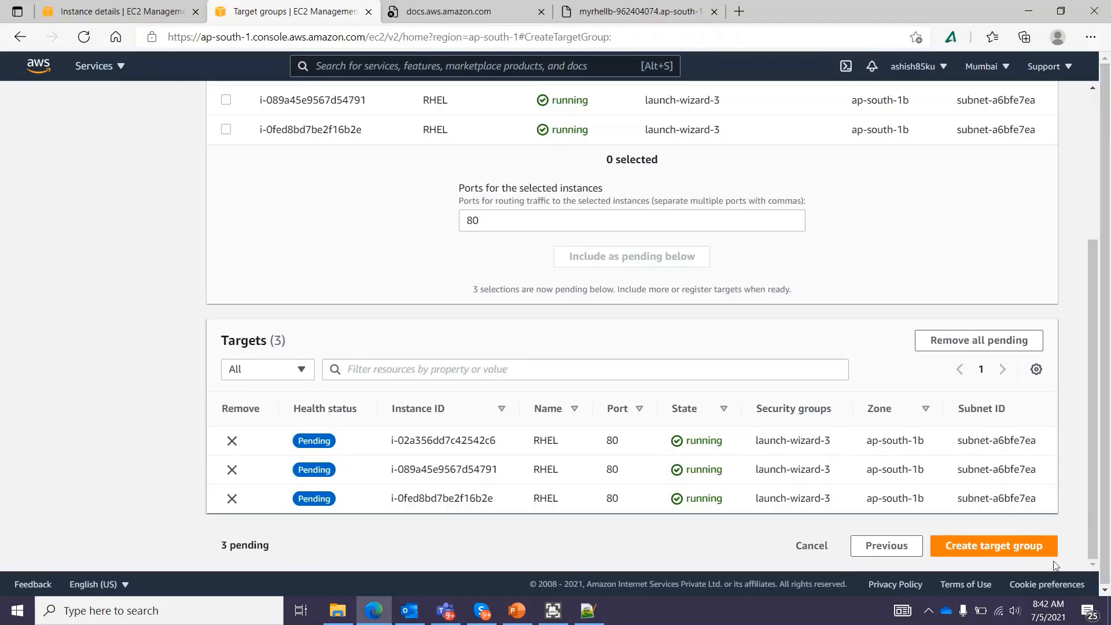
left_click(988, 544)
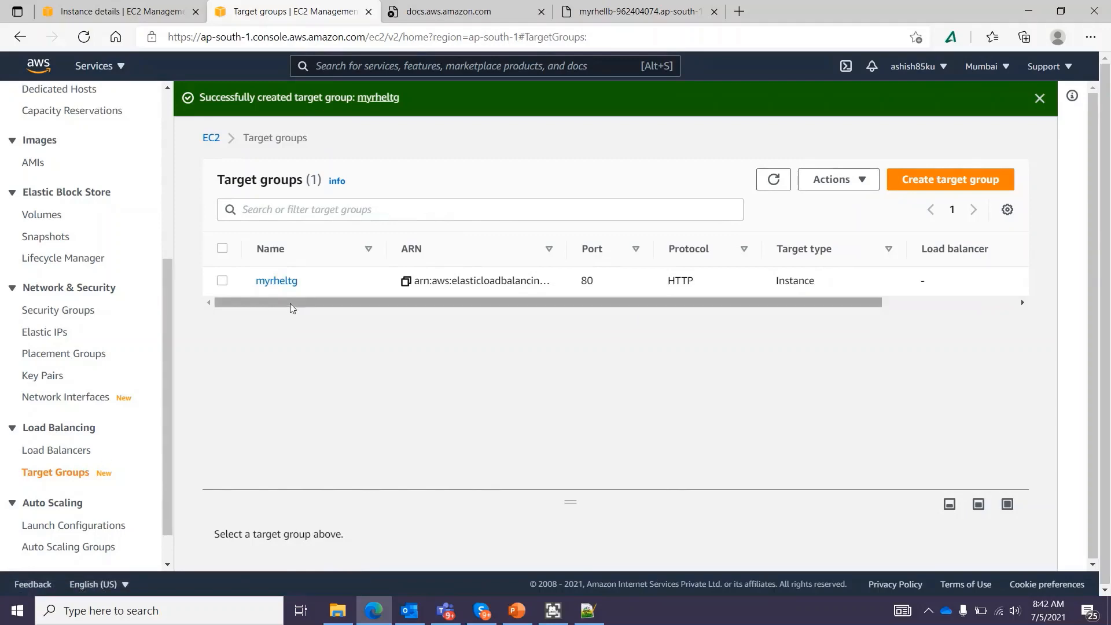
- Open the myrheltg target group and review its registered targets and their health status
left_click(287, 285)
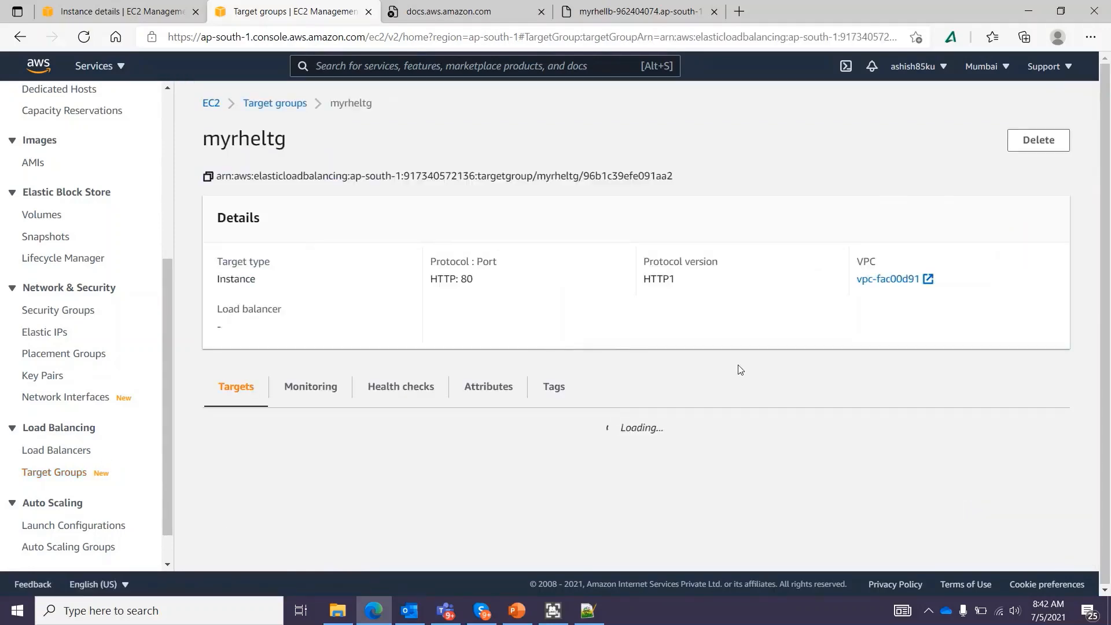
scroll(425, 405, "down", 2)
scroll(421, 422, "down", 1)
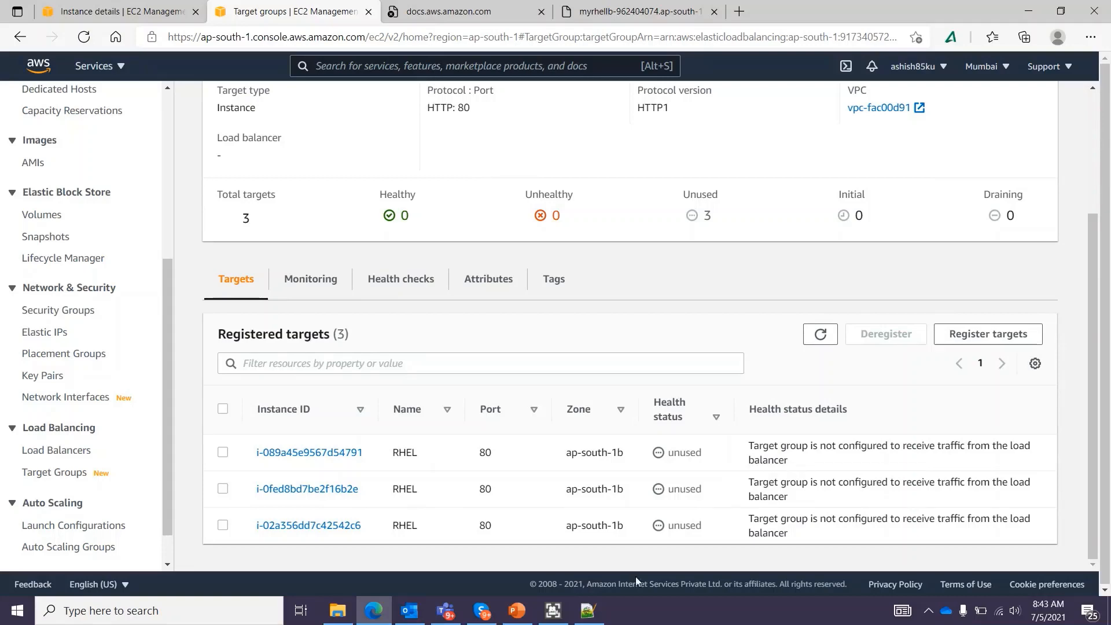
- Switch to PowerPoint, view the instance-based load balancer and target group diagram slide, and return to the AWS console
left_click(514, 609)
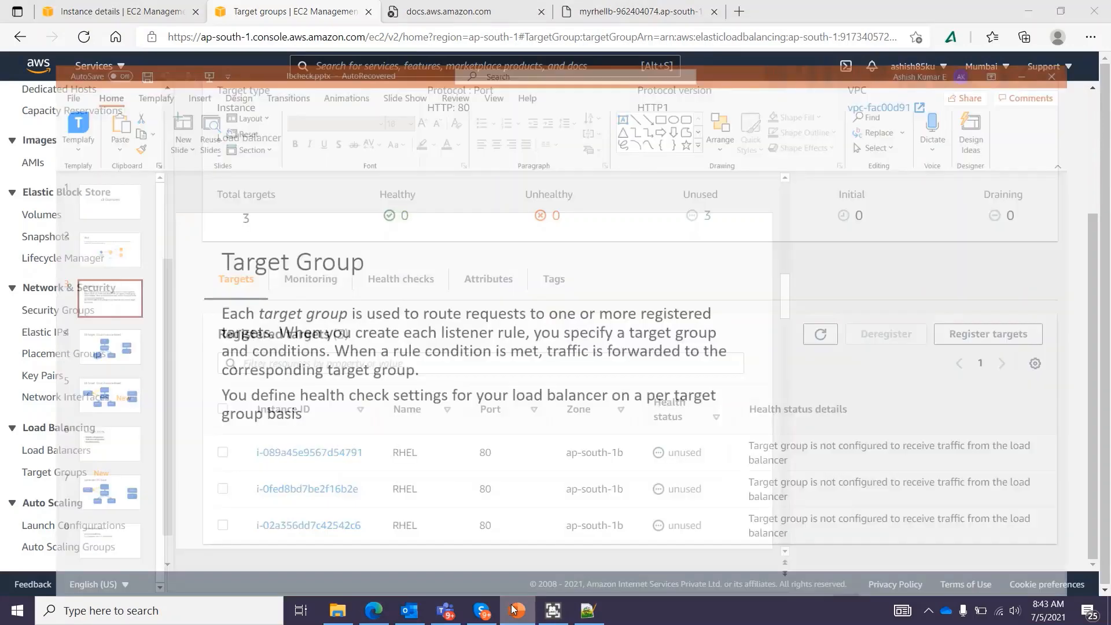
left_click(72, 325)
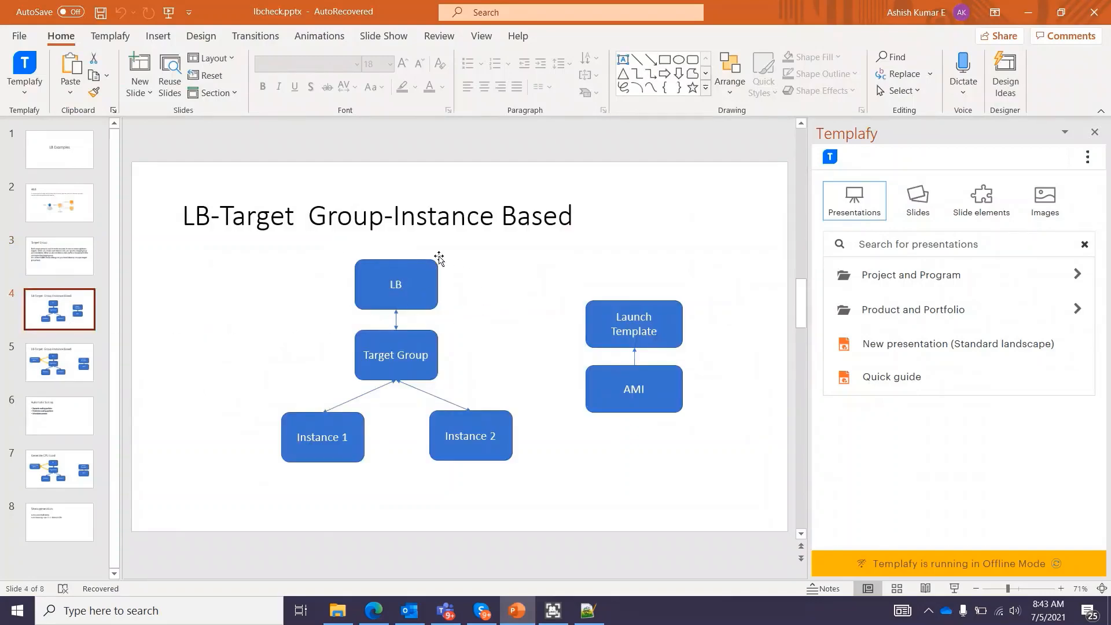
key("alt+Tab")
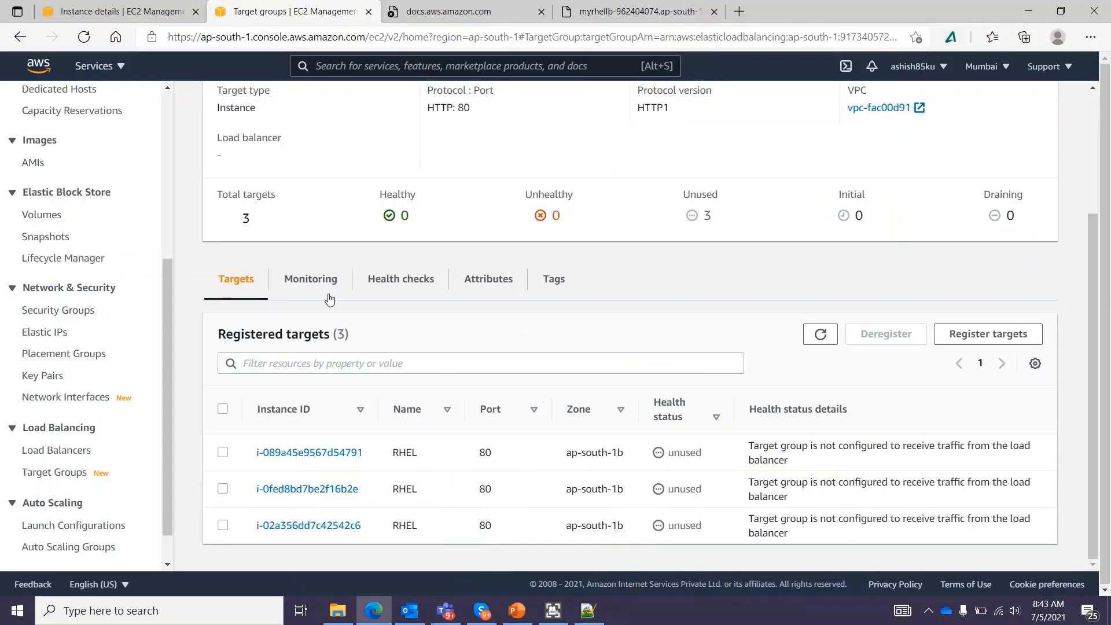
- Open the load balancers list and start creating an Application Load Balancer
left_click(62, 451)
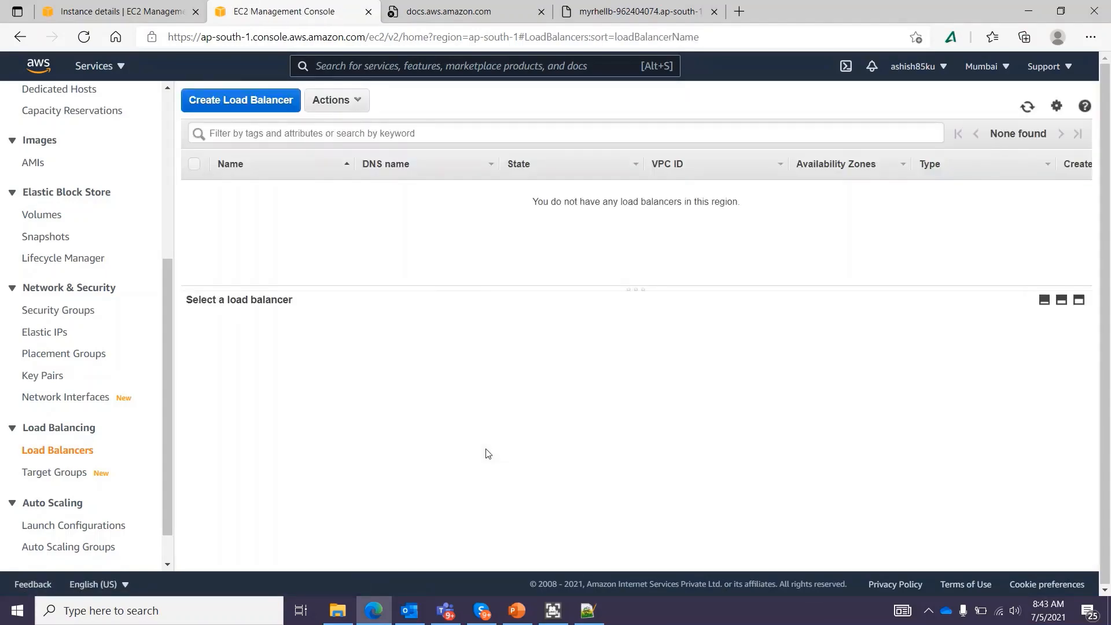
left_click(287, 102)
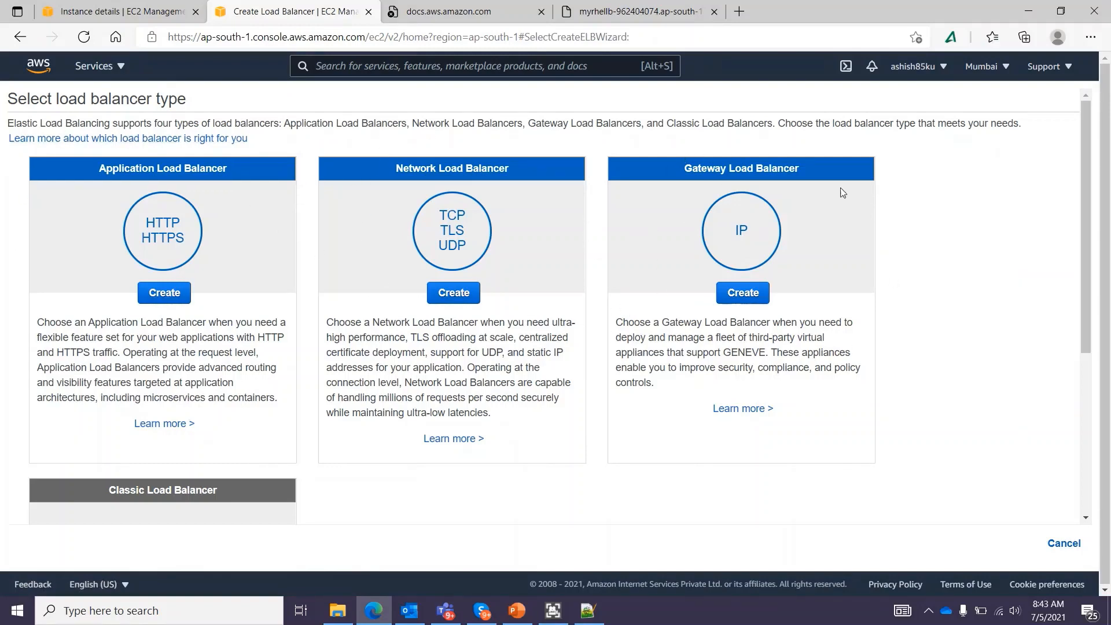
scroll(197, 514, "down", 4)
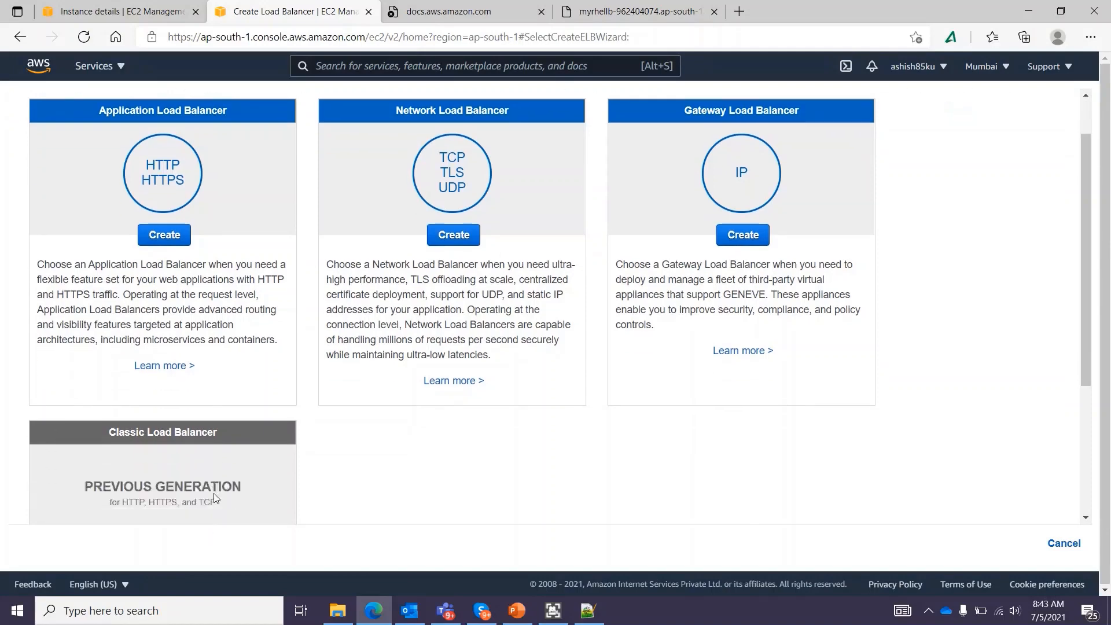
scroll(223, 446, "up", 3)
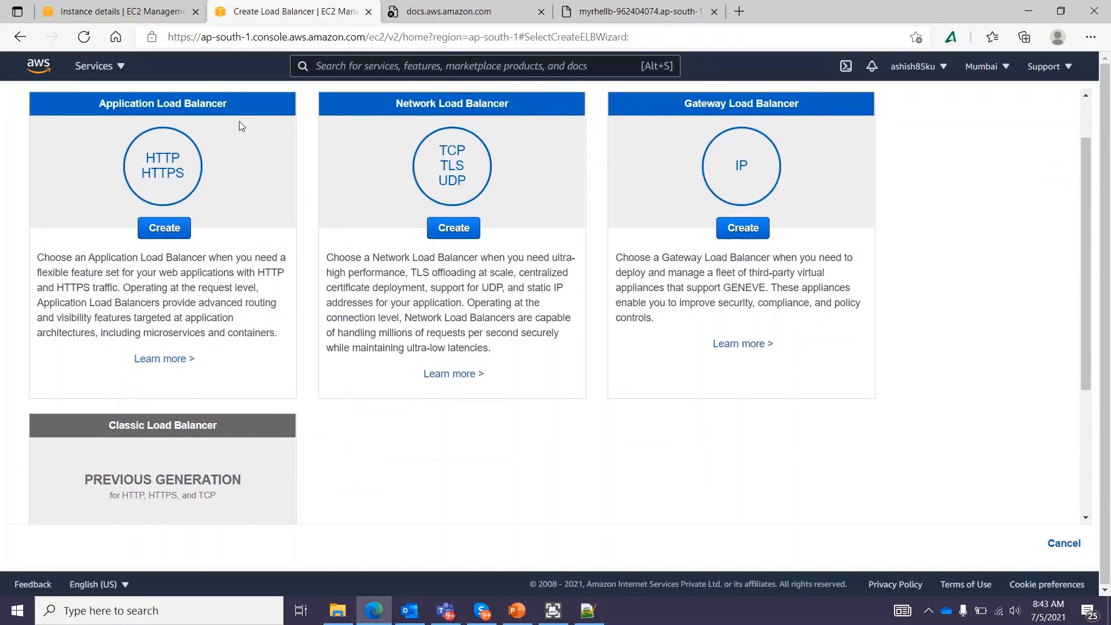
left_click(166, 228)
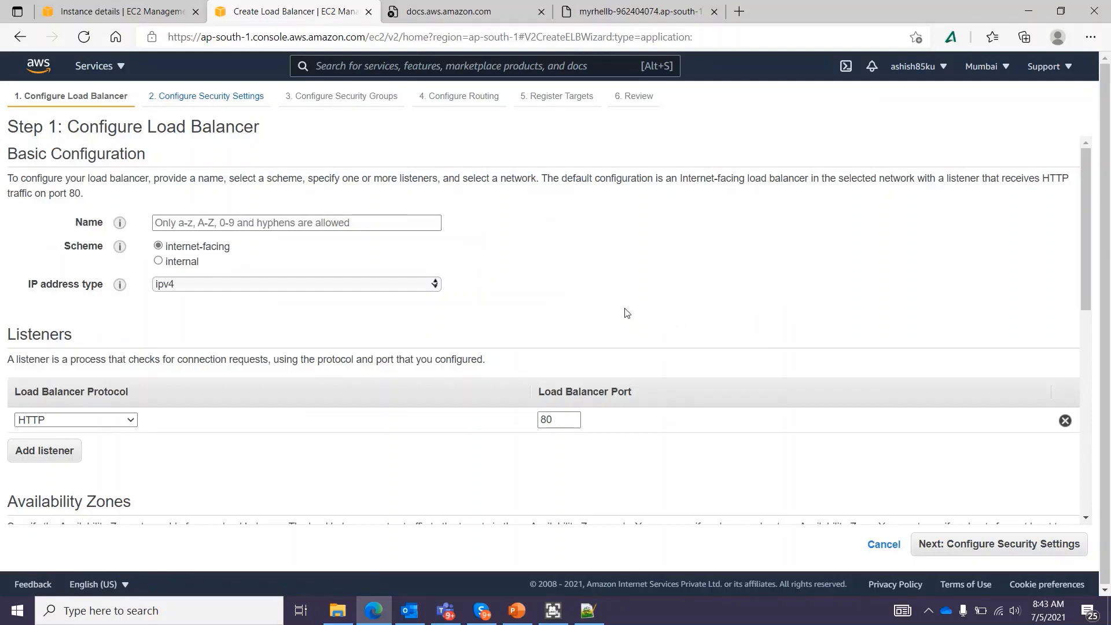
- Name the load balancer myrhelaplb
left_click(307, 218)
type("m")
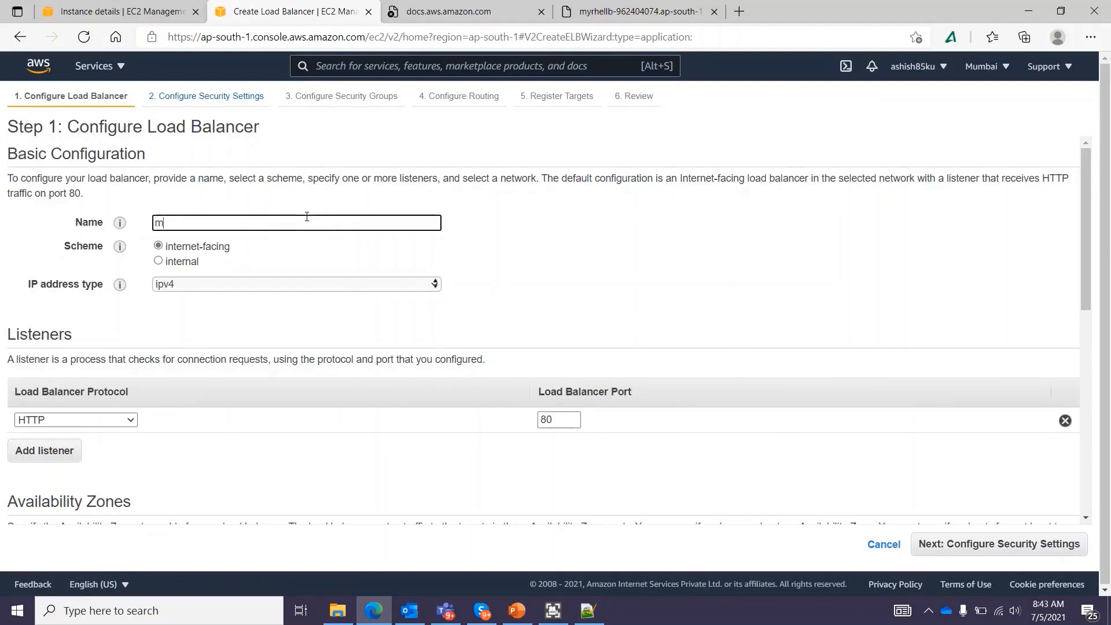
type("yrhel")
left_click(250, 315)
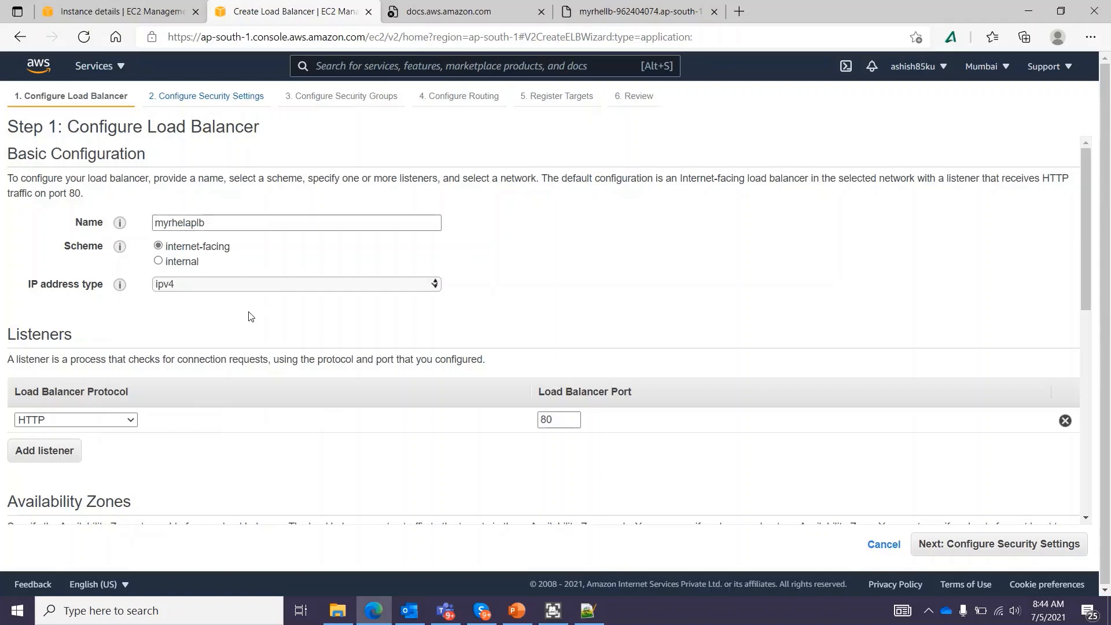
- Enable the availability zones ap-south-1a, ap-south-1b and ap-south-1c for the load balancer and proceed to the security settings
scroll(250, 316, "down", 3)
scroll(251, 316, "up", 3)
scroll(250, 316, "down", 6)
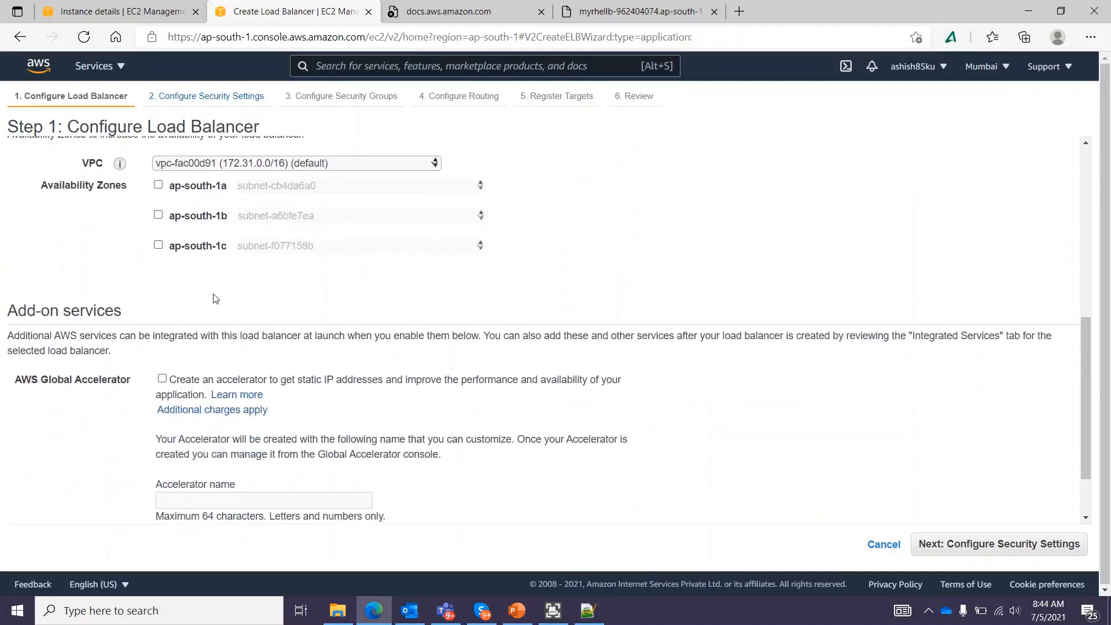
left_click(158, 185)
left_click(158, 237)
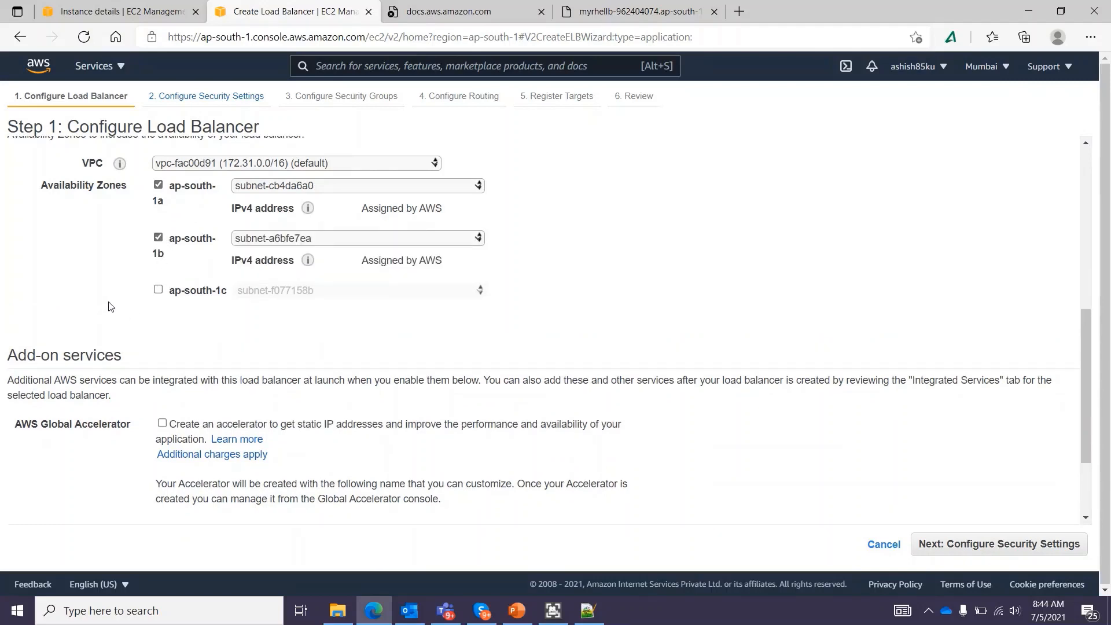
left_click(158, 289)
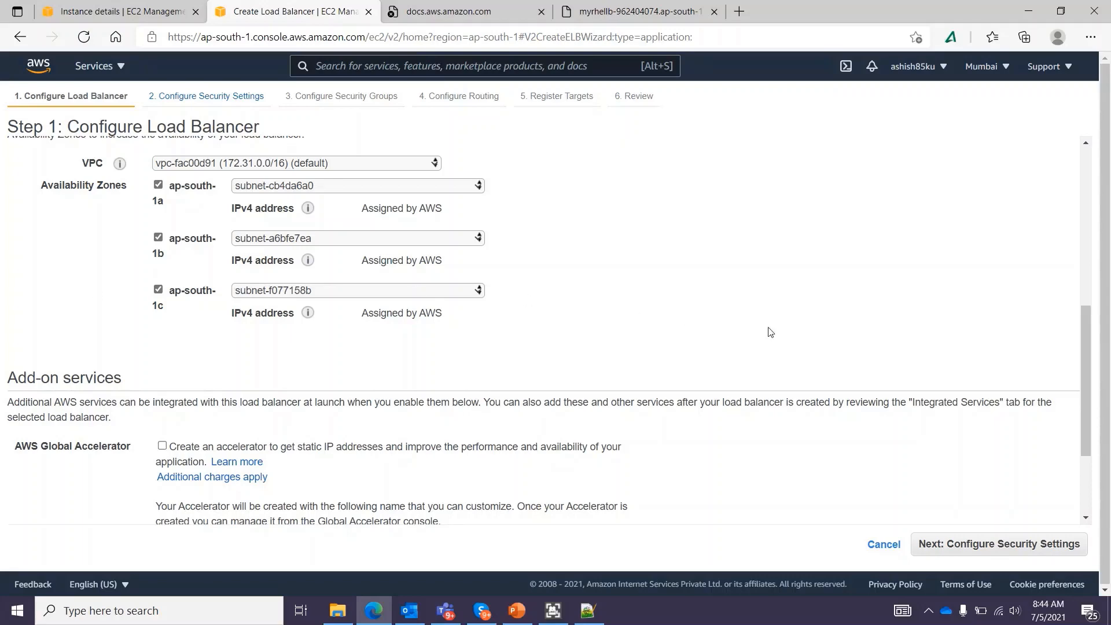
scroll(905, 392, "down", 3)
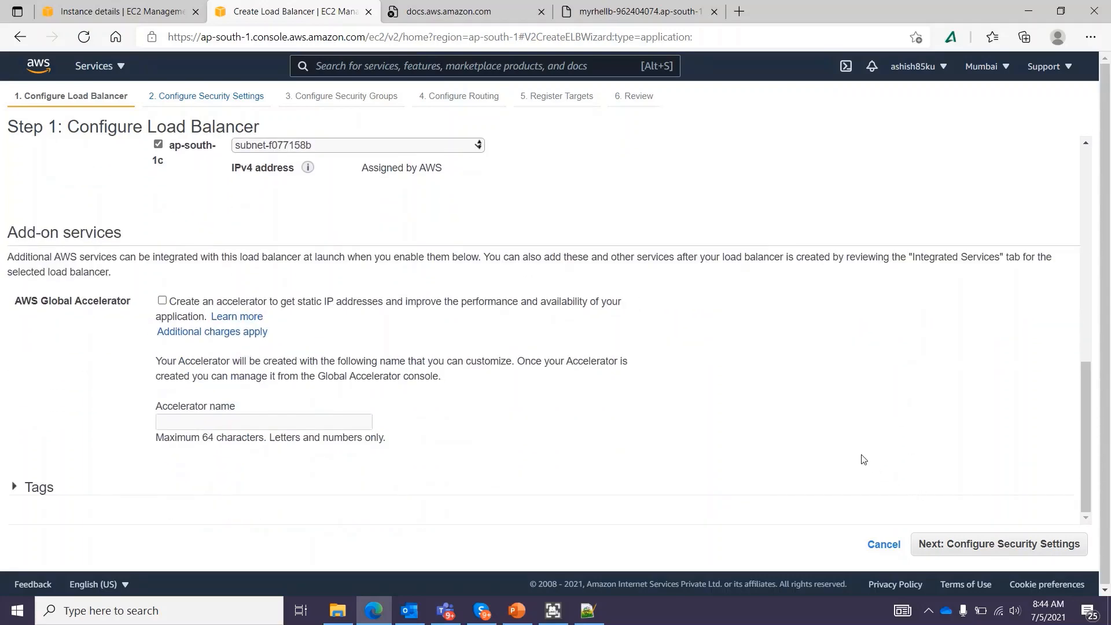
left_click(986, 549)
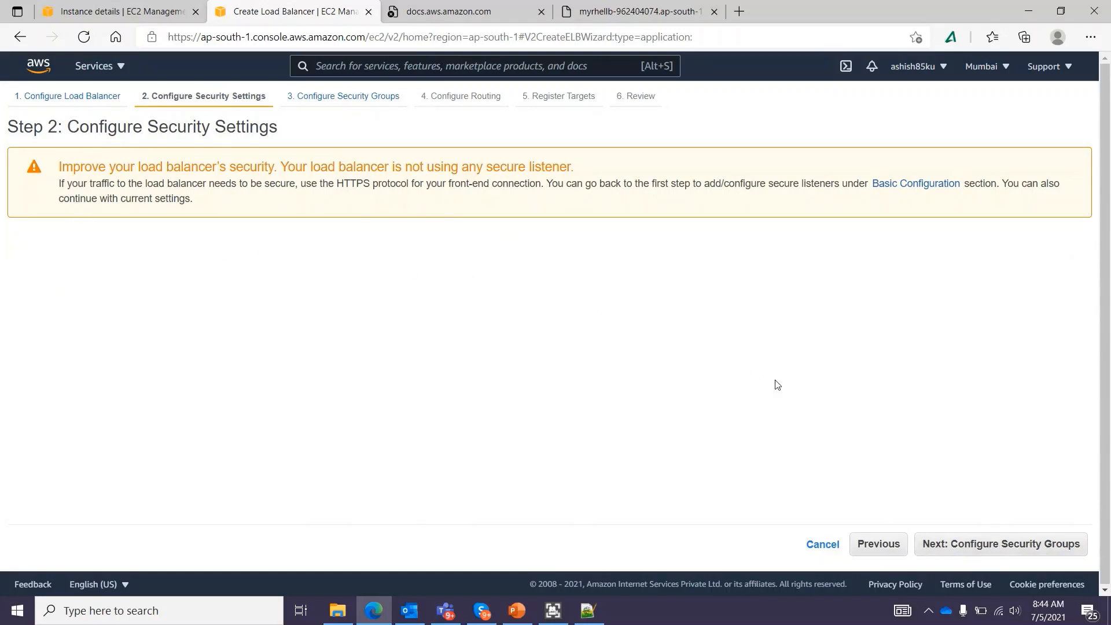
- Add the existing launch-wizard-3 security group alongside the default one and proceed to the routing configuration
left_click(959, 545)
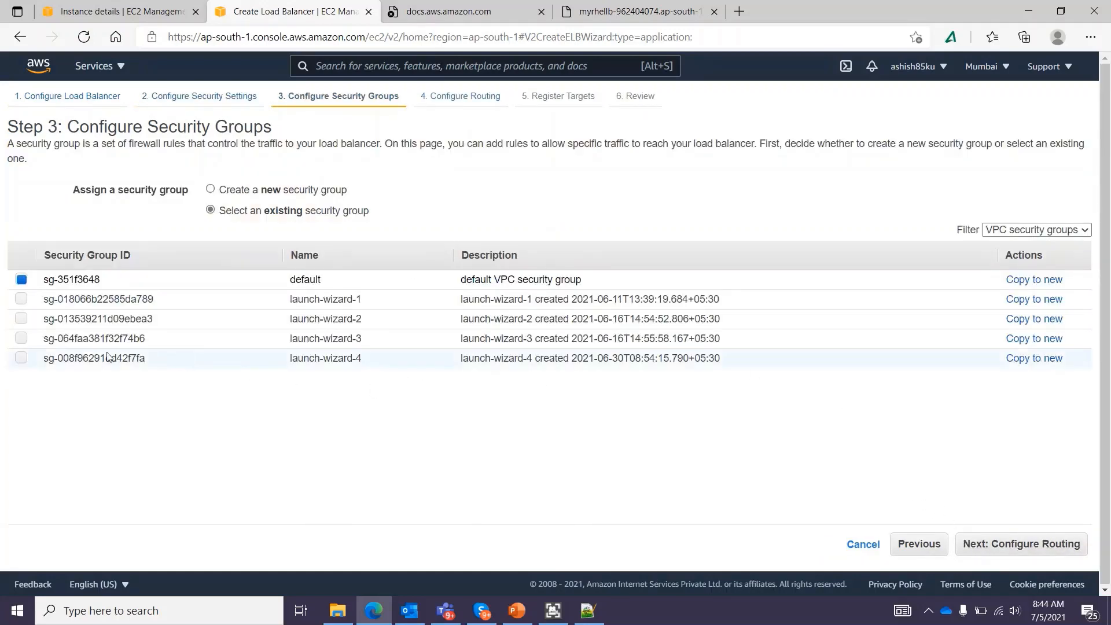
left_click(24, 339)
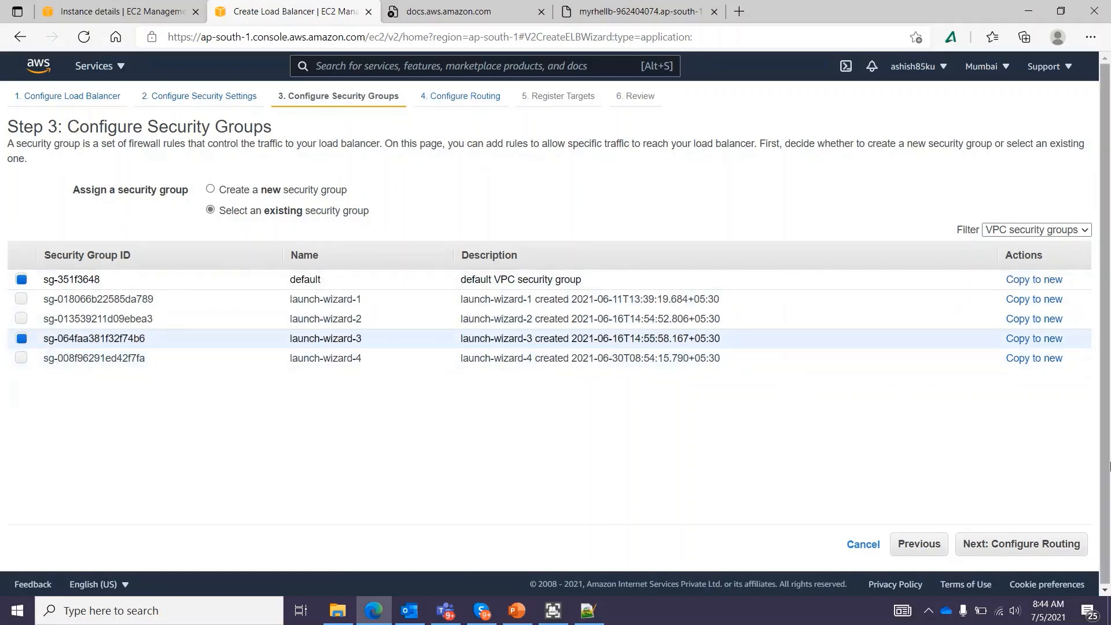
left_click(1036, 542)
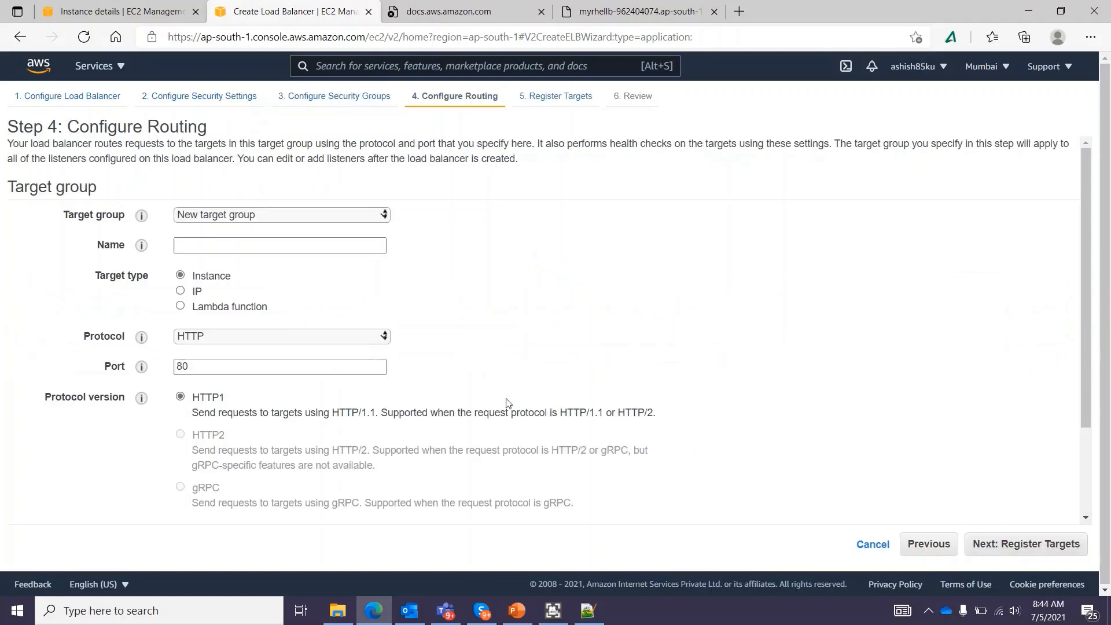
- Route the load balancer to the existing target group myrheltg and proceed to the registered targets
left_click(339, 214)
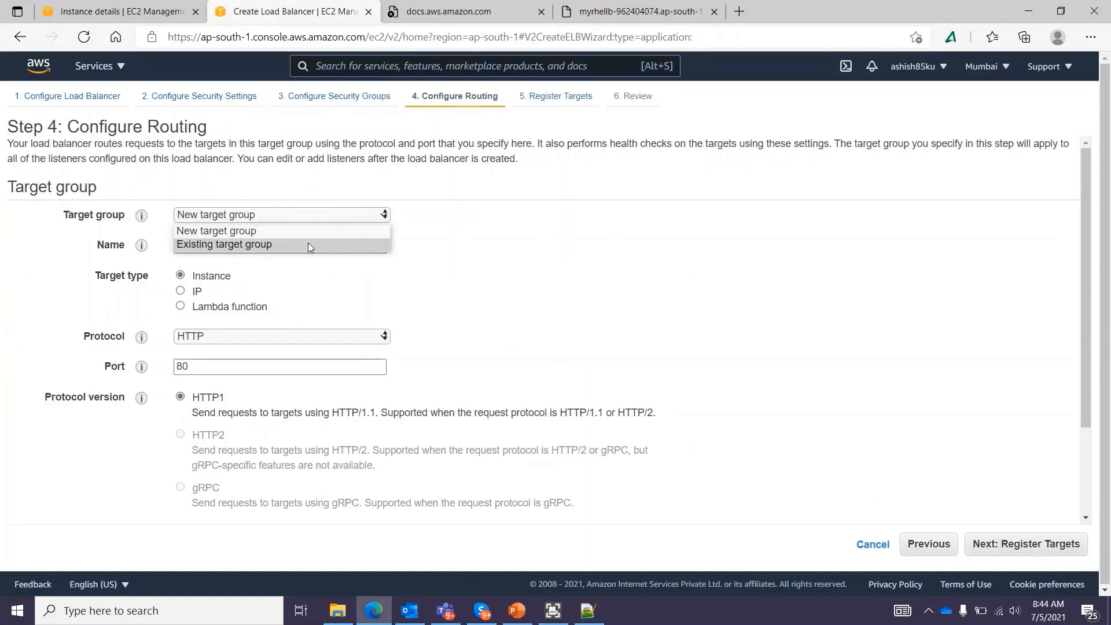
left_click(229, 245)
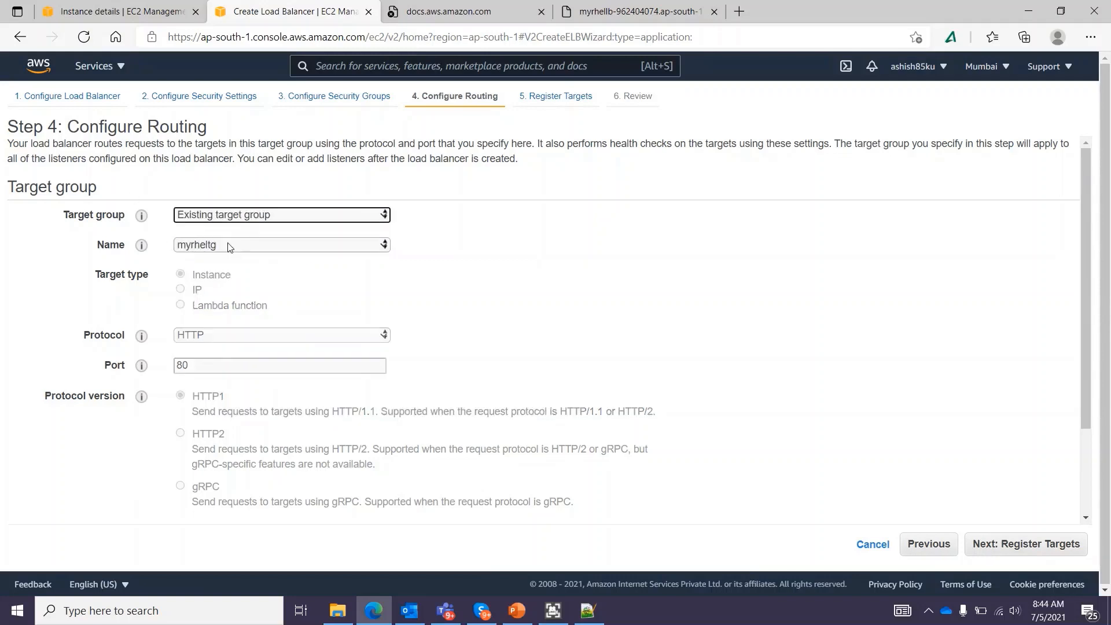
left_click(255, 249)
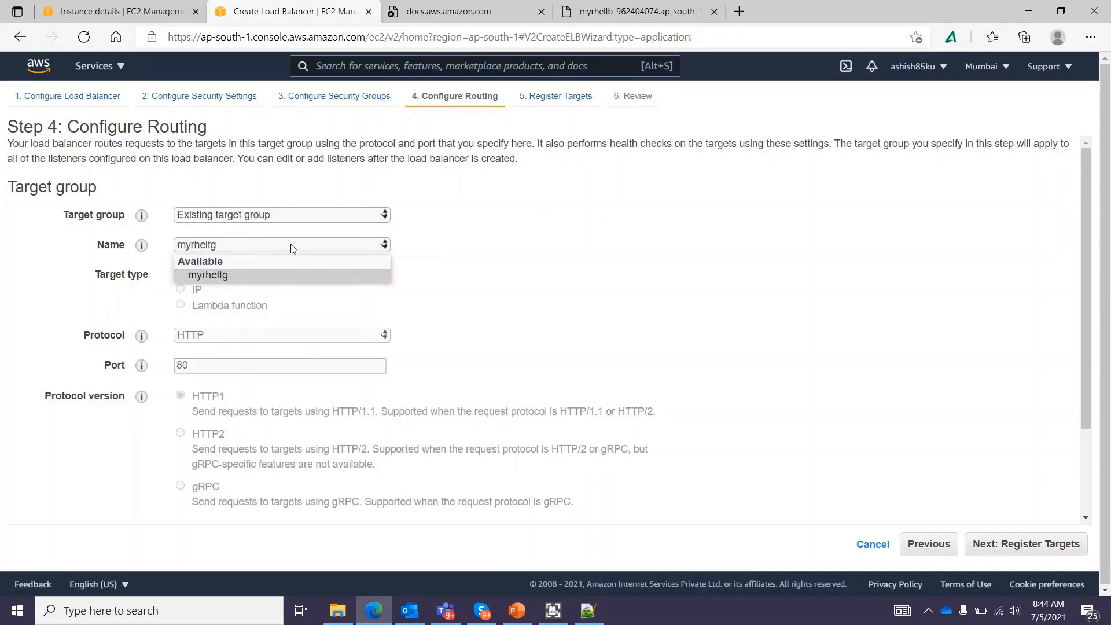
left_click(581, 276)
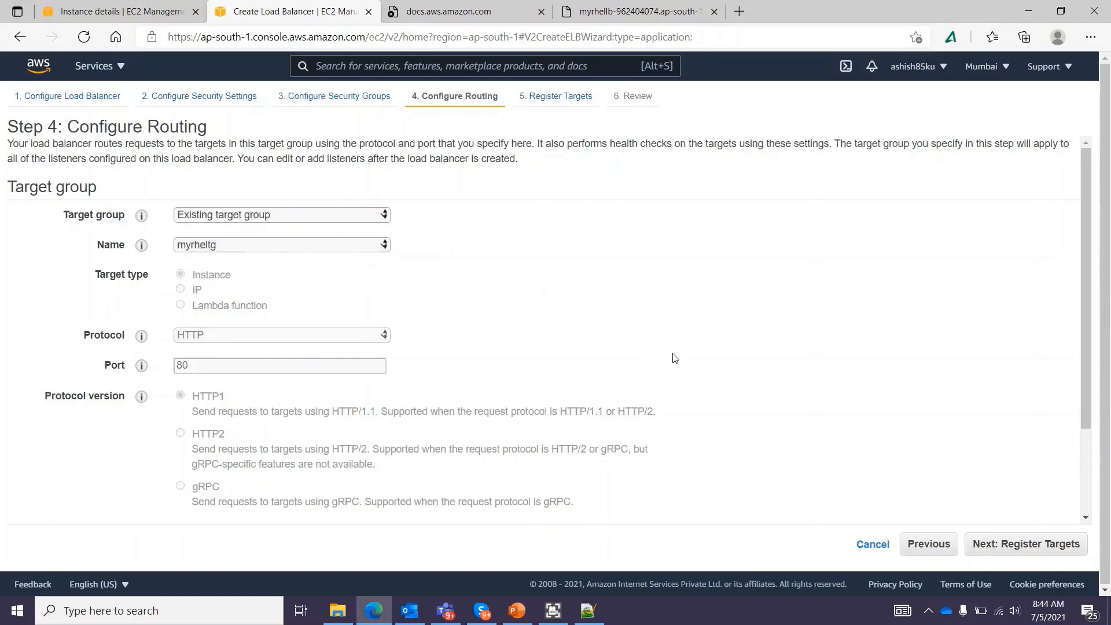
scroll(675, 358, "down", 2)
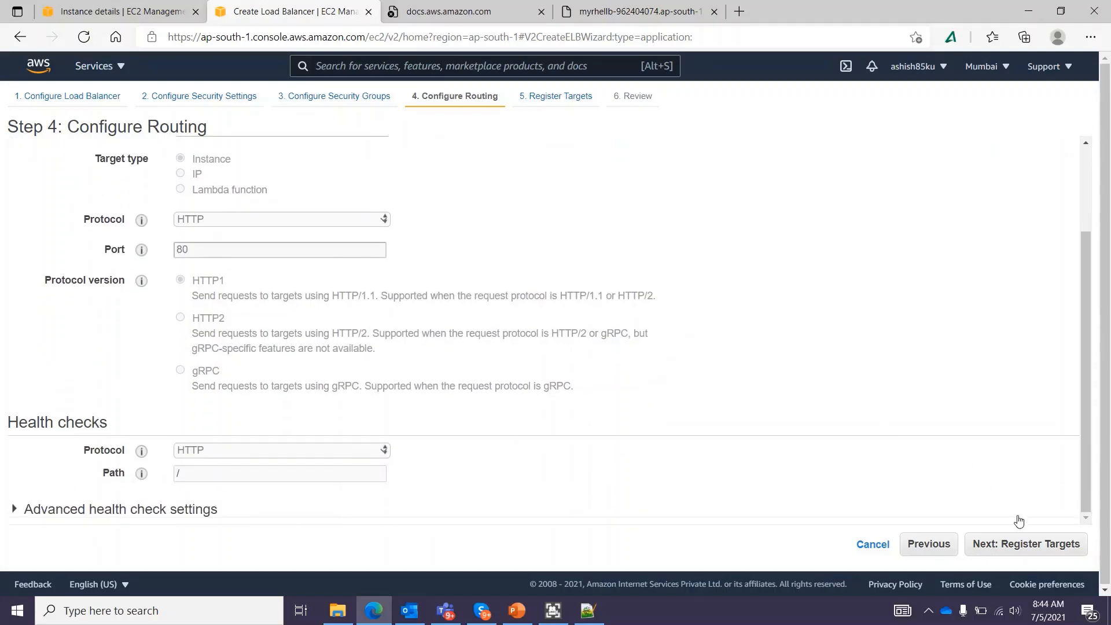
left_click(1013, 544)
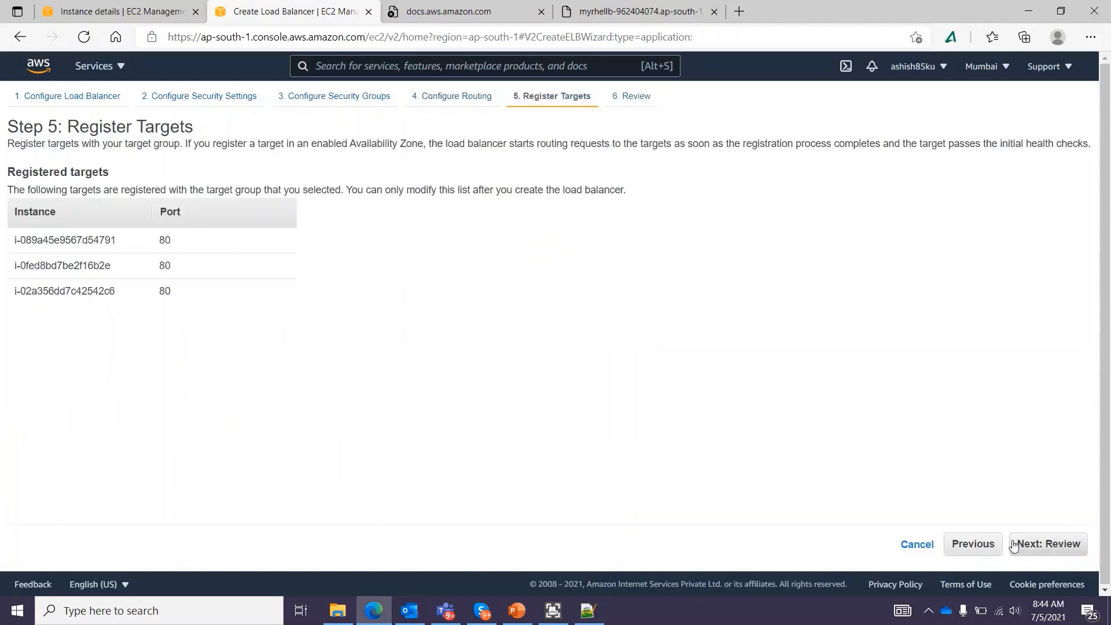
- Proceed to the review, create the load balancer, and close the creation status to return to the load balancers list
left_click(1018, 543)
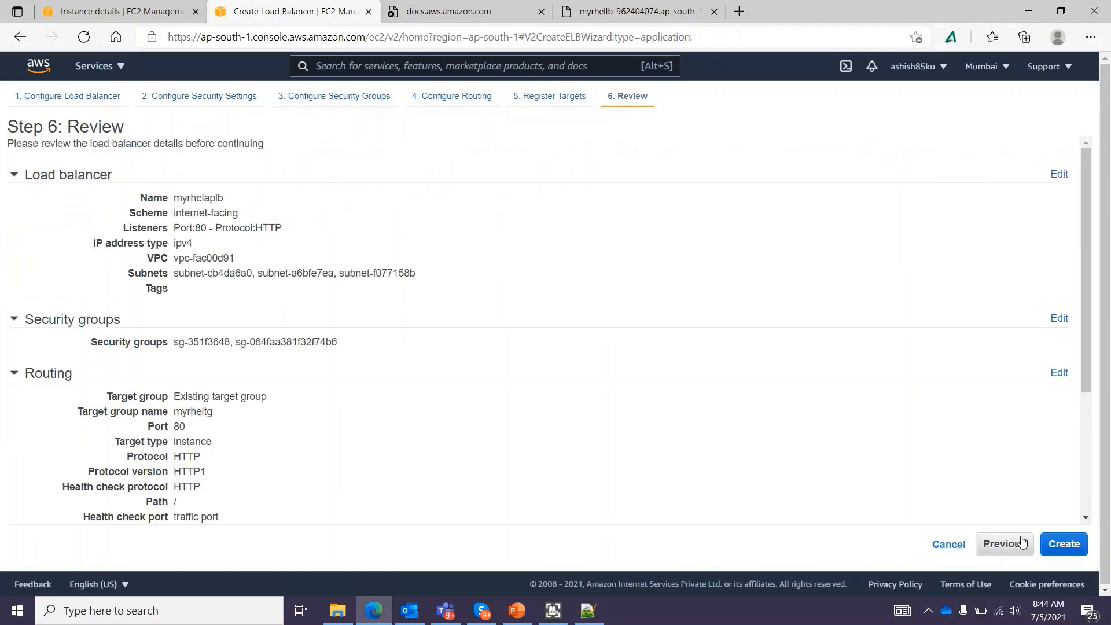
left_click(1068, 545)
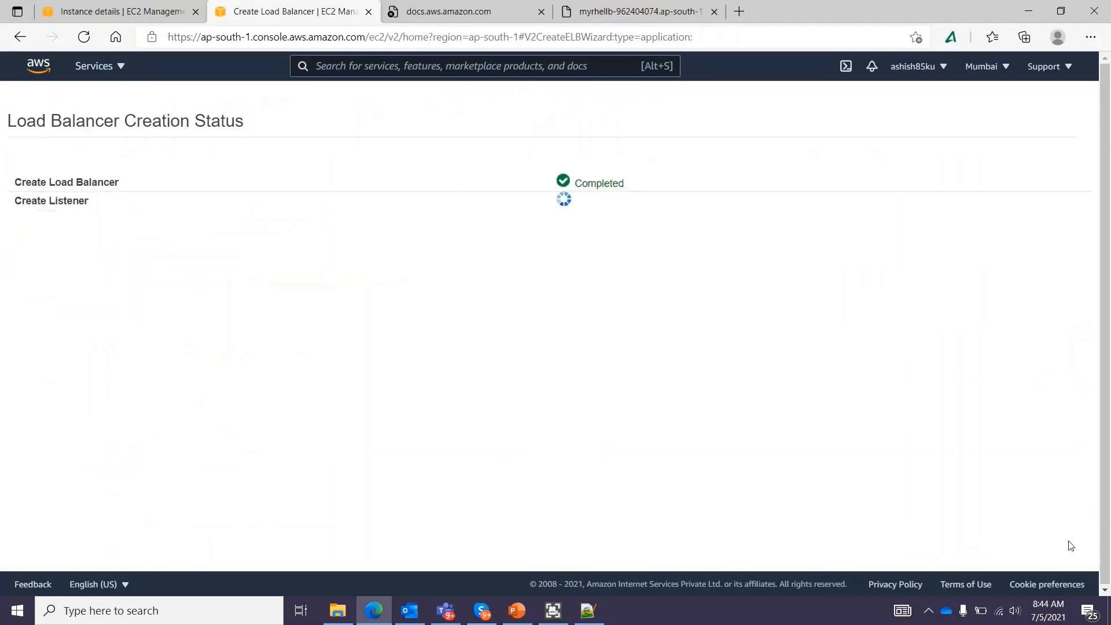
left_click(1065, 323)
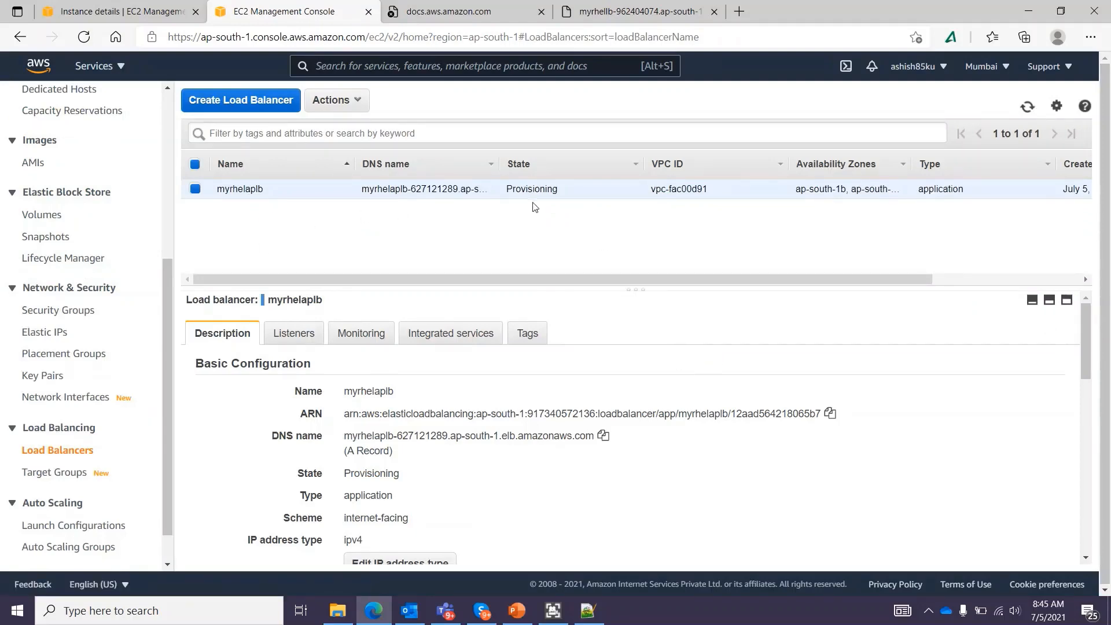
- Open the myrheltg target group and check the health status of its registered targets
left_click(52, 472)
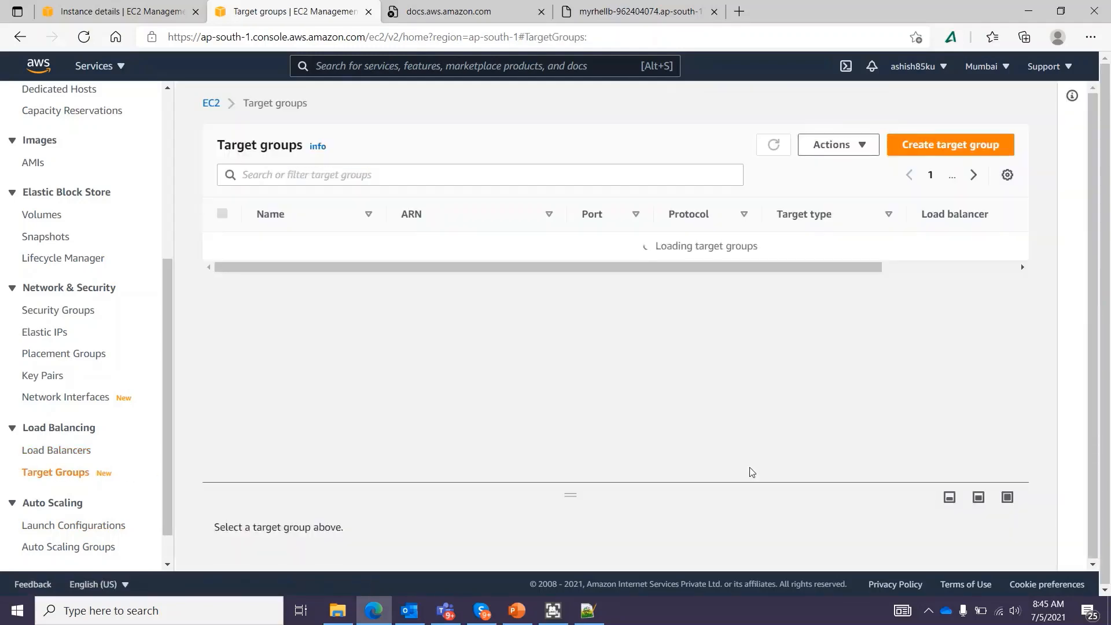
left_click(289, 247)
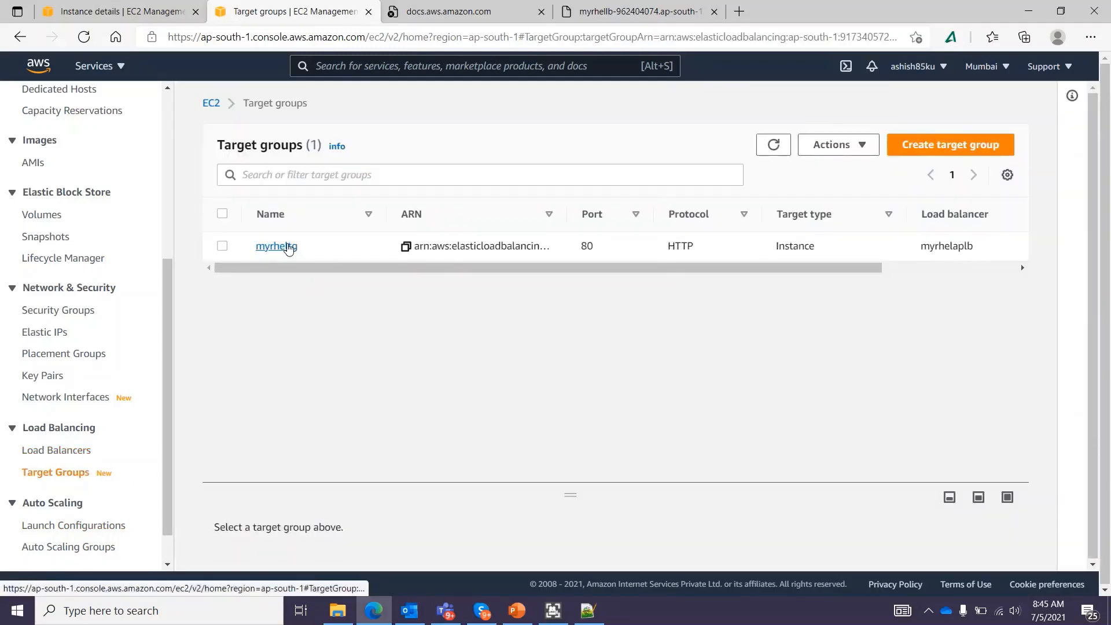
scroll(677, 370, "down", 3)
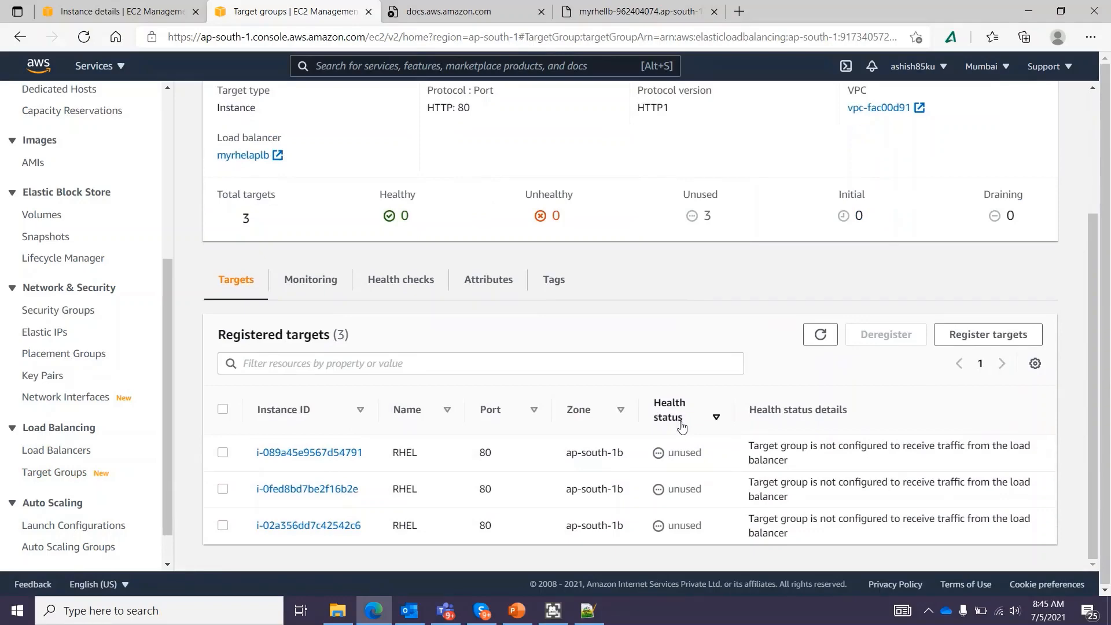
left_click(820, 335)
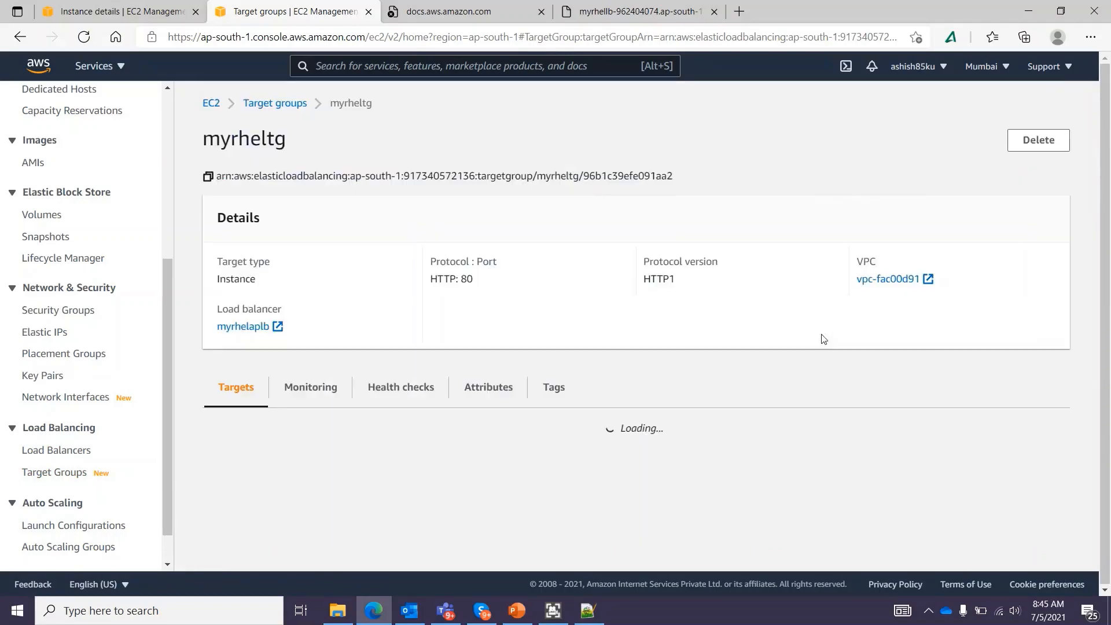
scroll(822, 338, "down", 3)
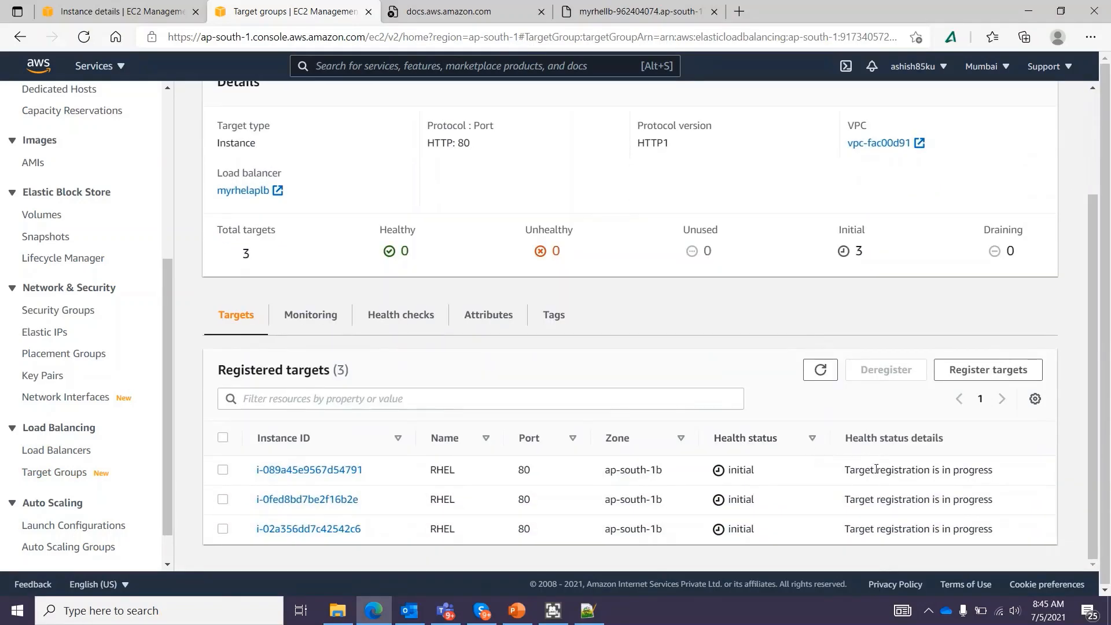
left_click_drag(850, 473, 1001, 476)
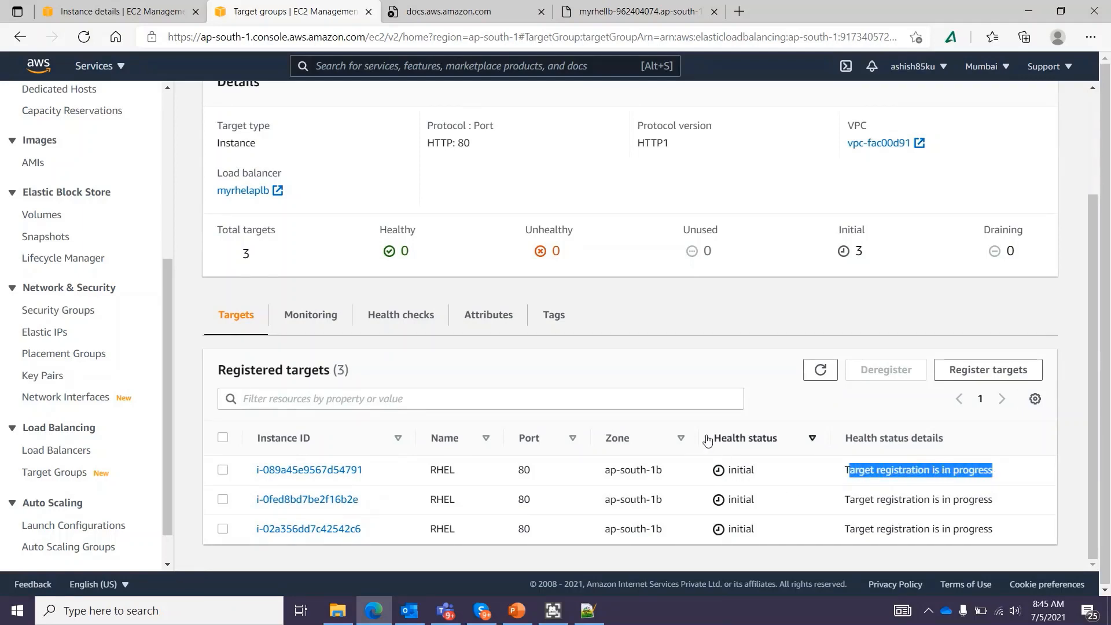
- Refresh the registered targets of myrheltg repeatedly until their initial health checks complete
left_click(832, 371)
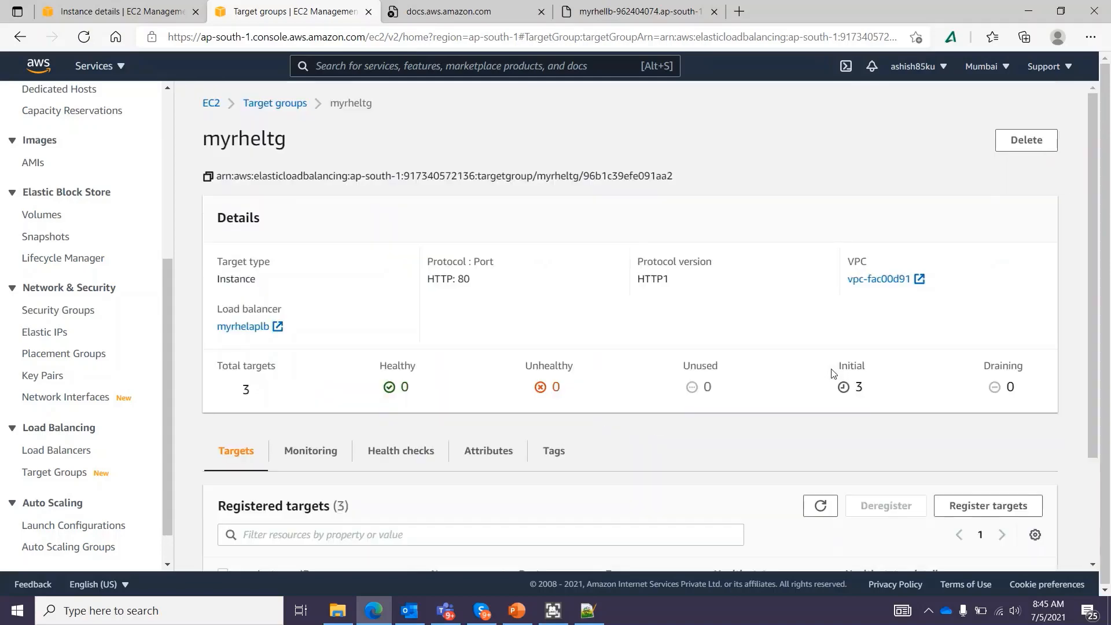
scroll(861, 471, "down", 3)
left_click(815, 376)
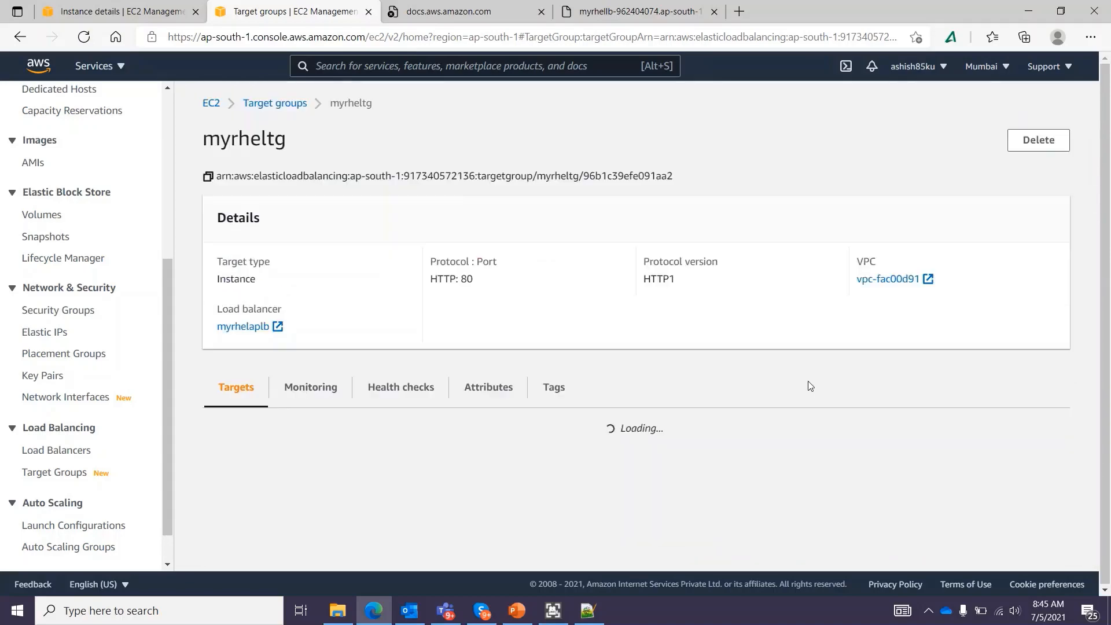
scroll(807, 389, "down", 3)
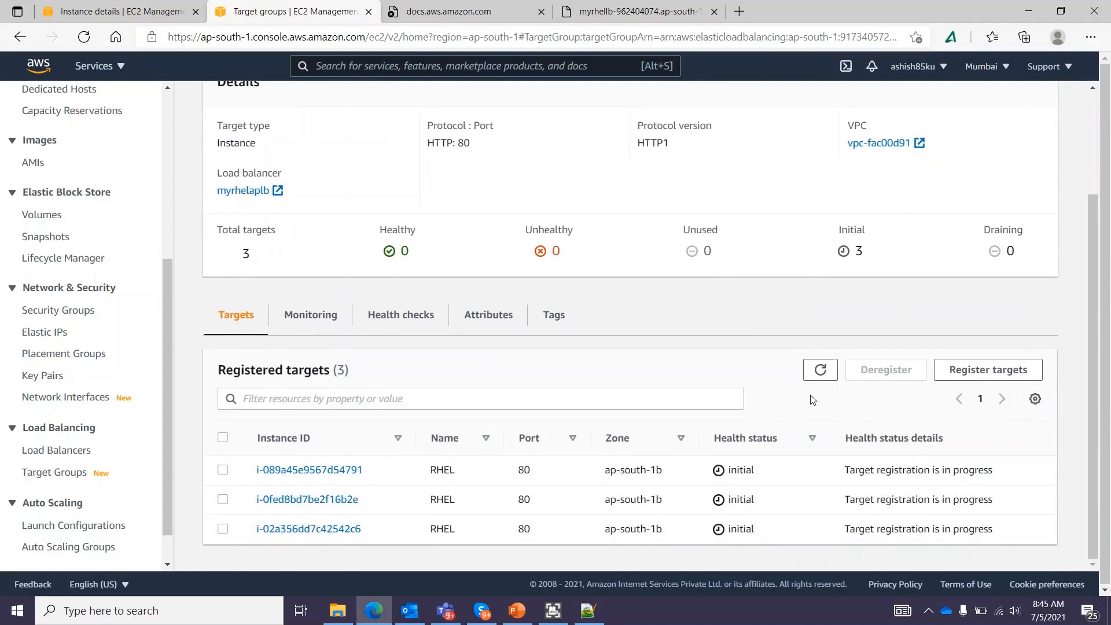
left_click(816, 370)
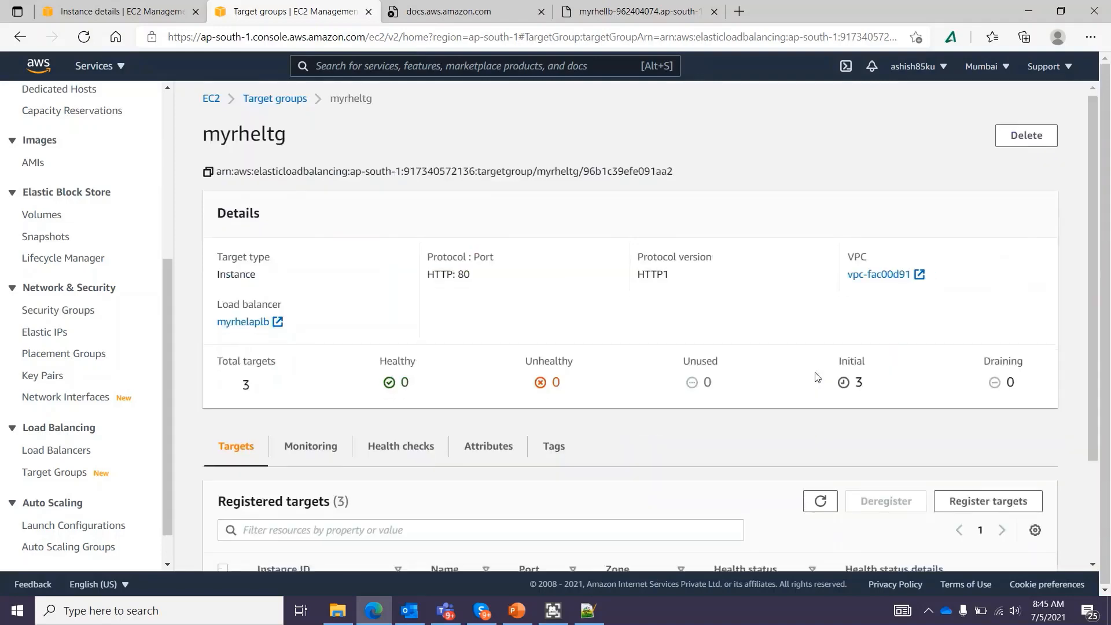
scroll(817, 377, "down", 3)
left_click(819, 368)
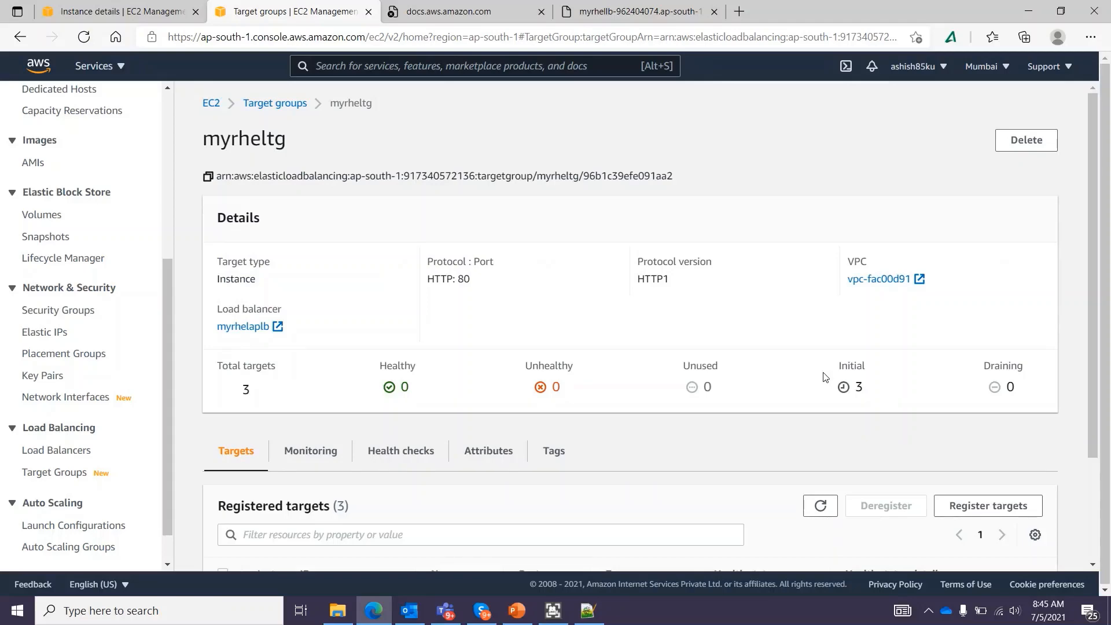
scroll(826, 377, "down", 2)
left_click(822, 368)
scroll(830, 408, "down", 2)
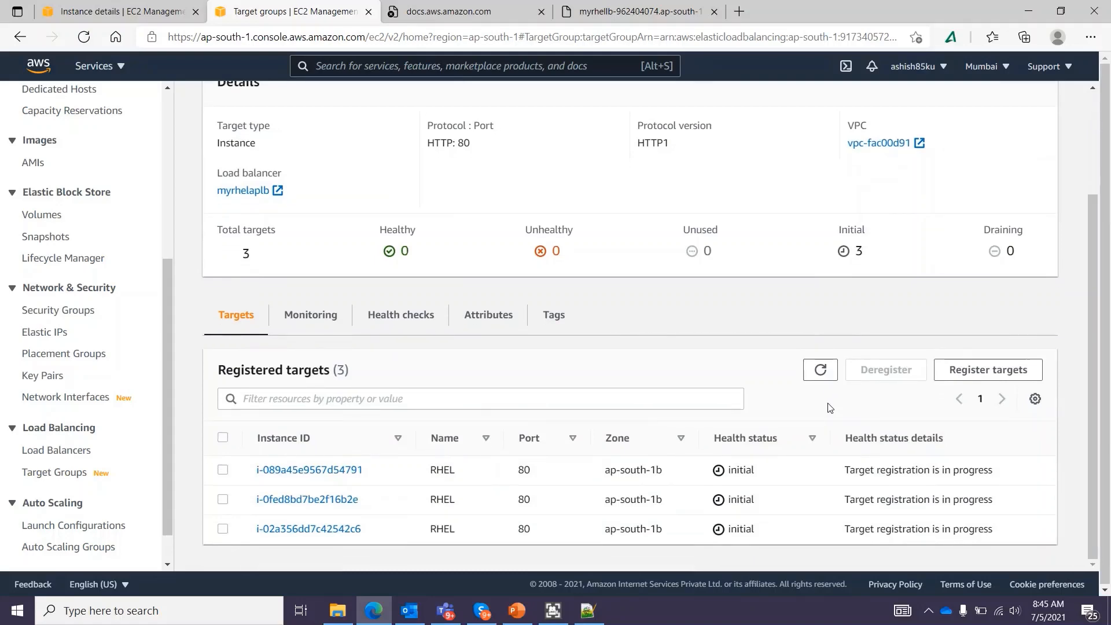
left_click(820, 369)
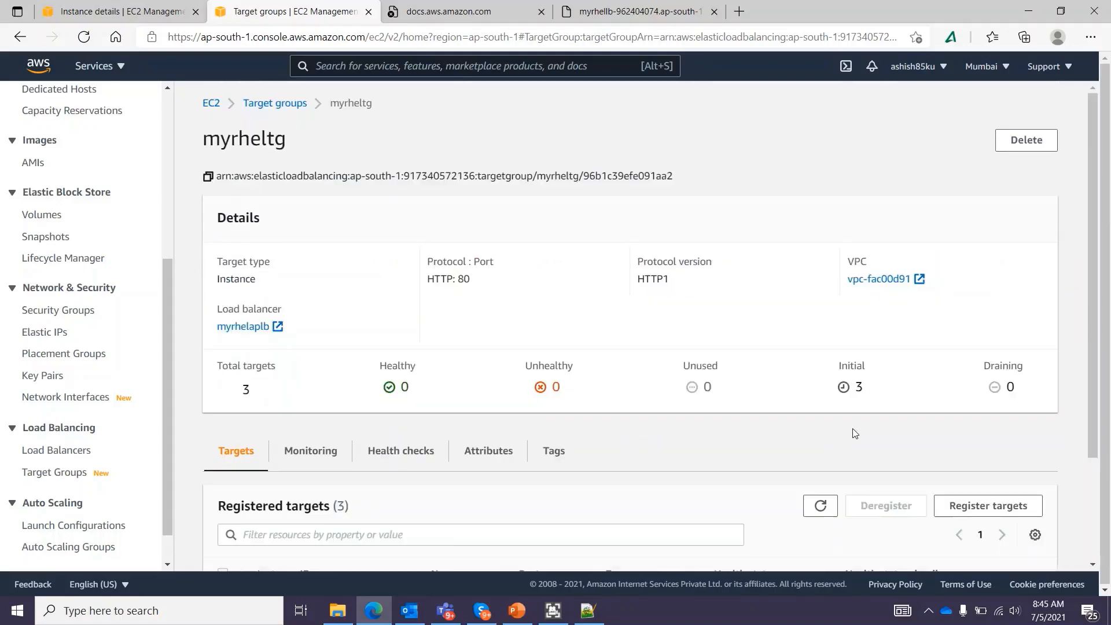
scroll(853, 433, "down", 2)
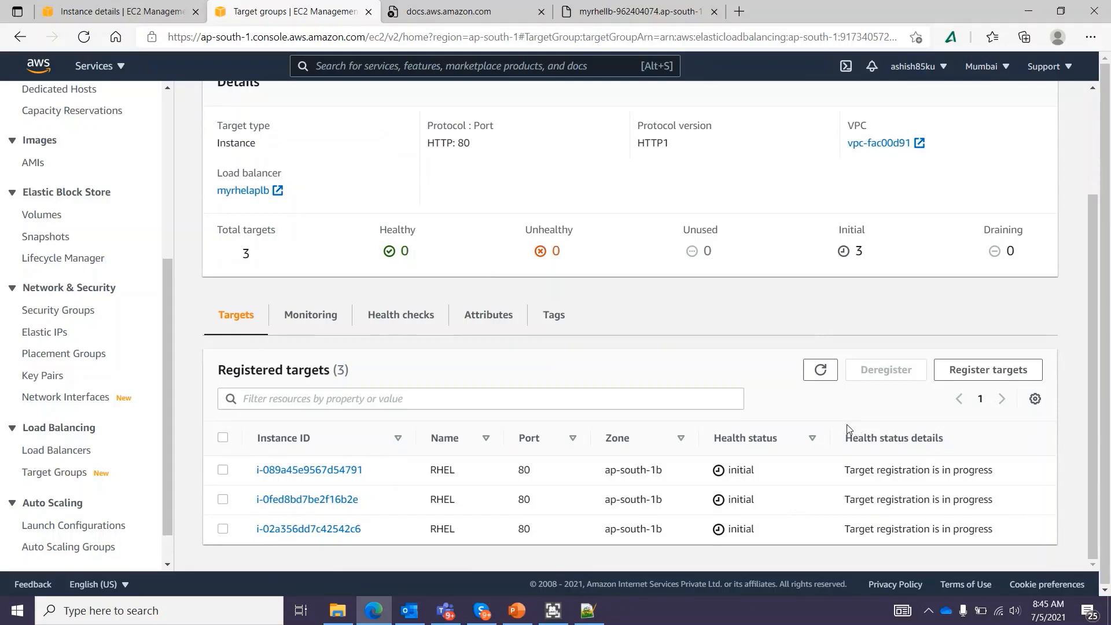
left_click(811, 366)
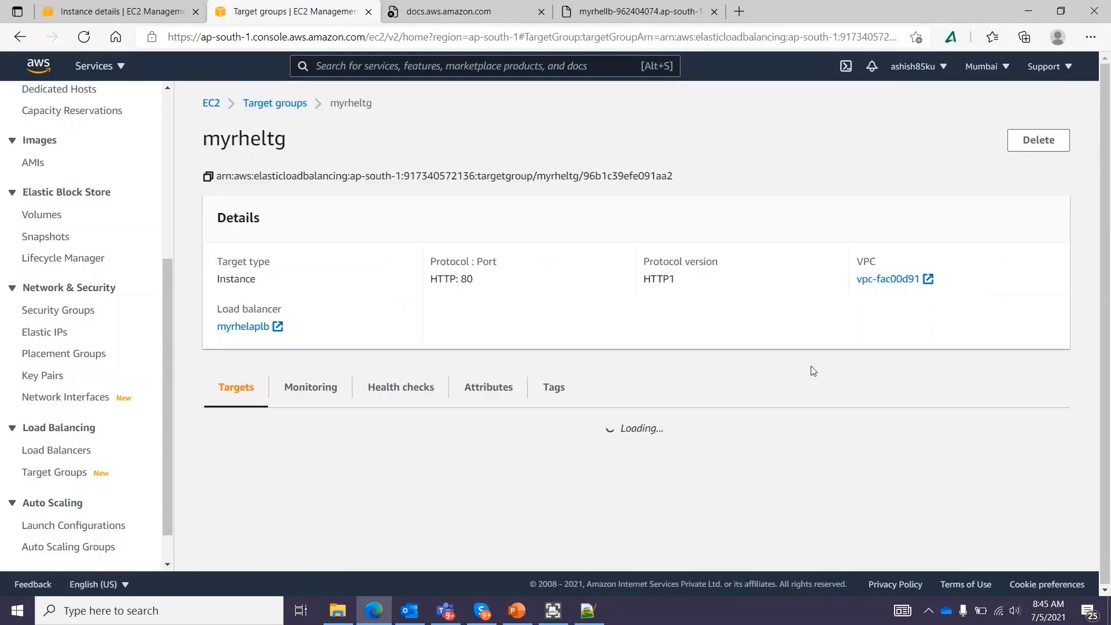
scroll(813, 373, "down", 2)
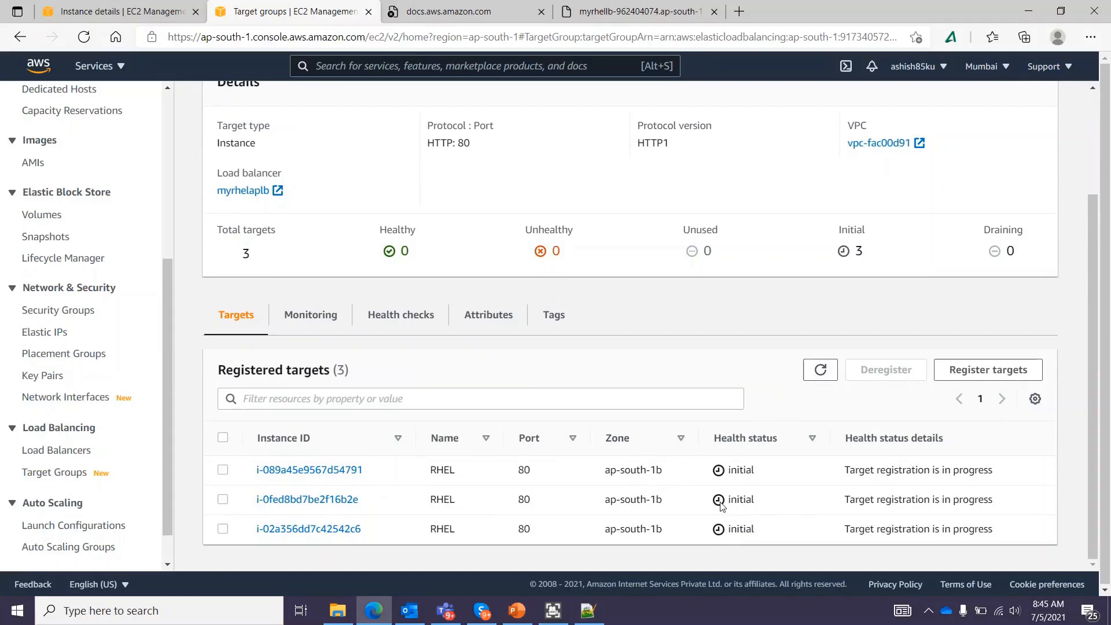
left_click(820, 369)
scroll(844, 414, "down", 2)
left_click(815, 375)
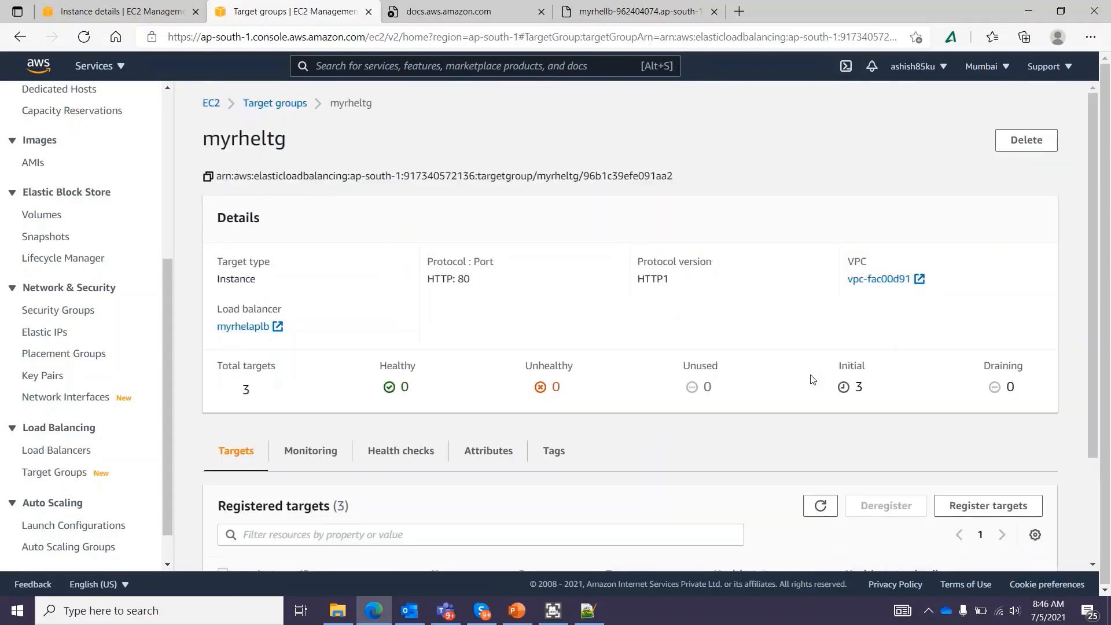
scroll(813, 379, "down", 2)
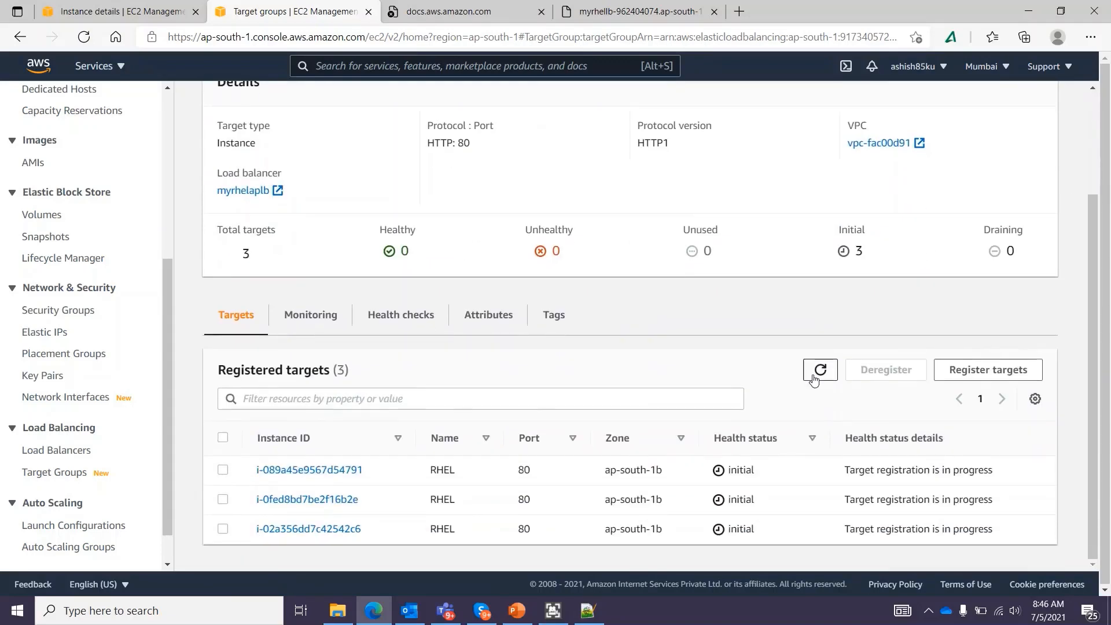
left_click(814, 377)
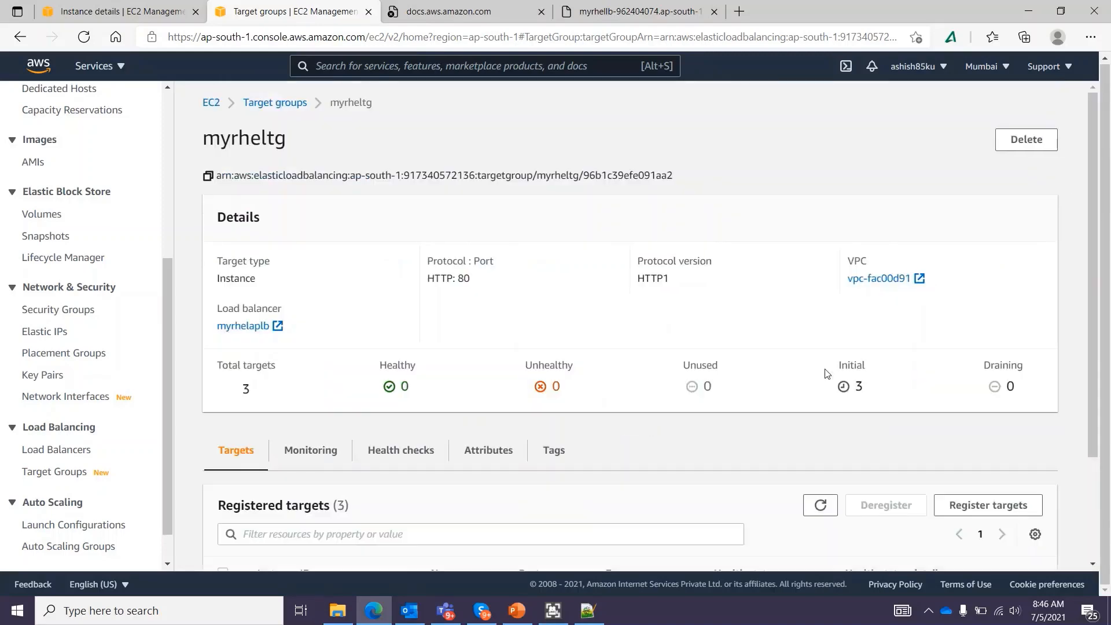
scroll(888, 405, "down", 2)
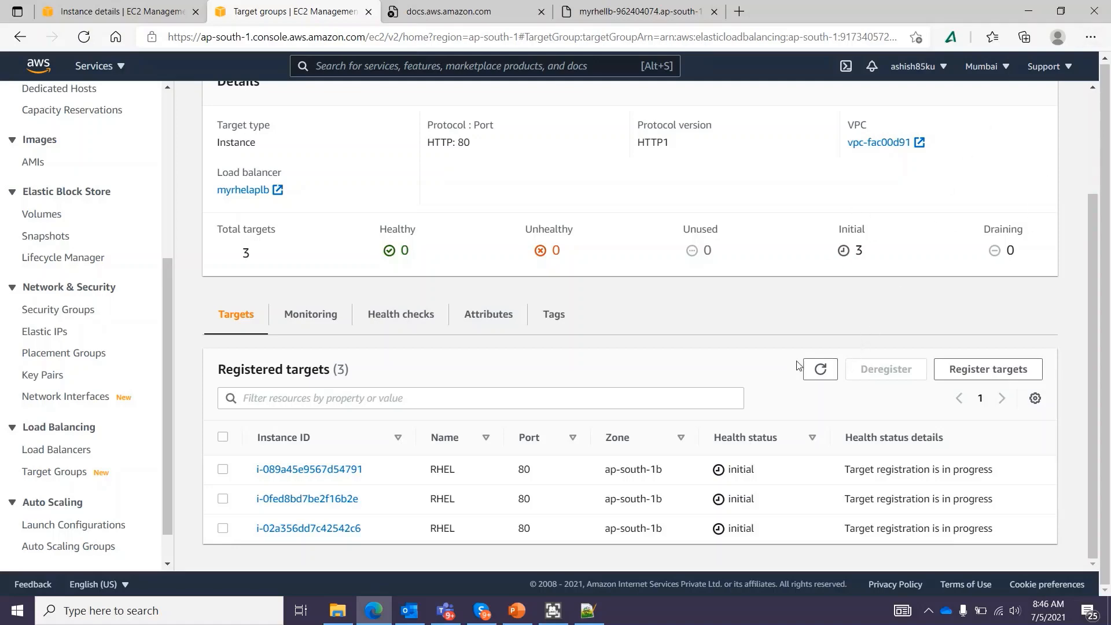
left_click(820, 368)
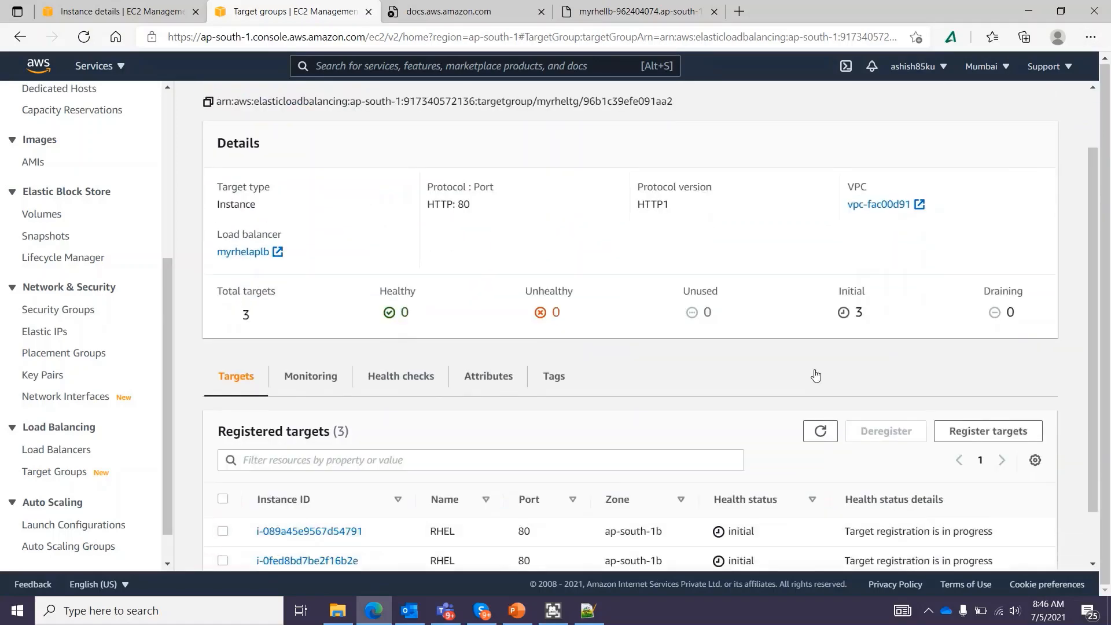
left_click(819, 371)
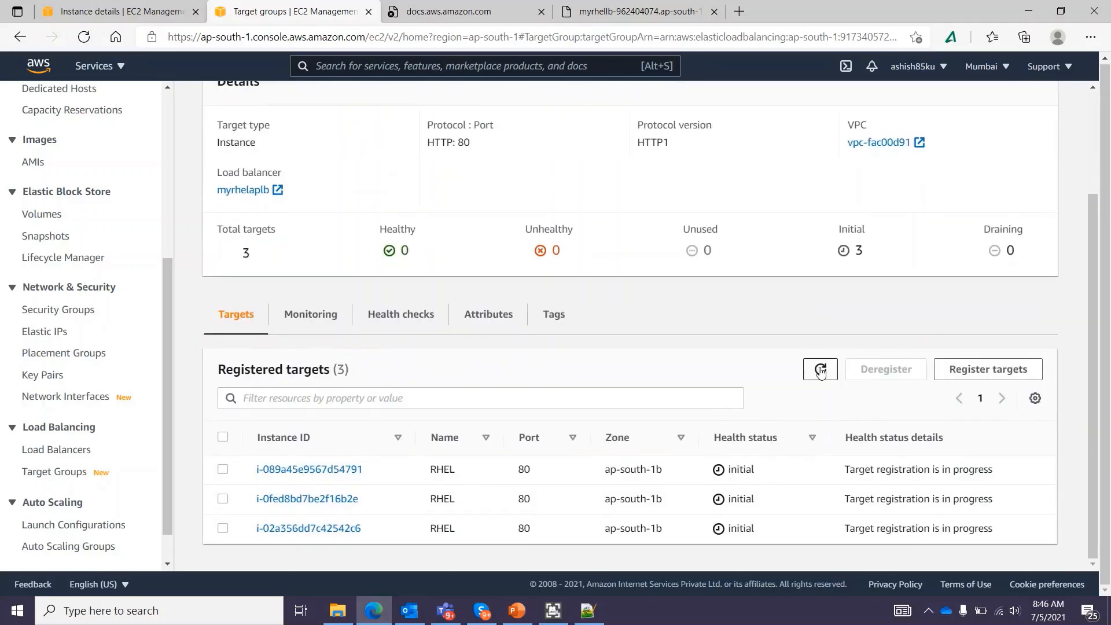
left_click(818, 372)
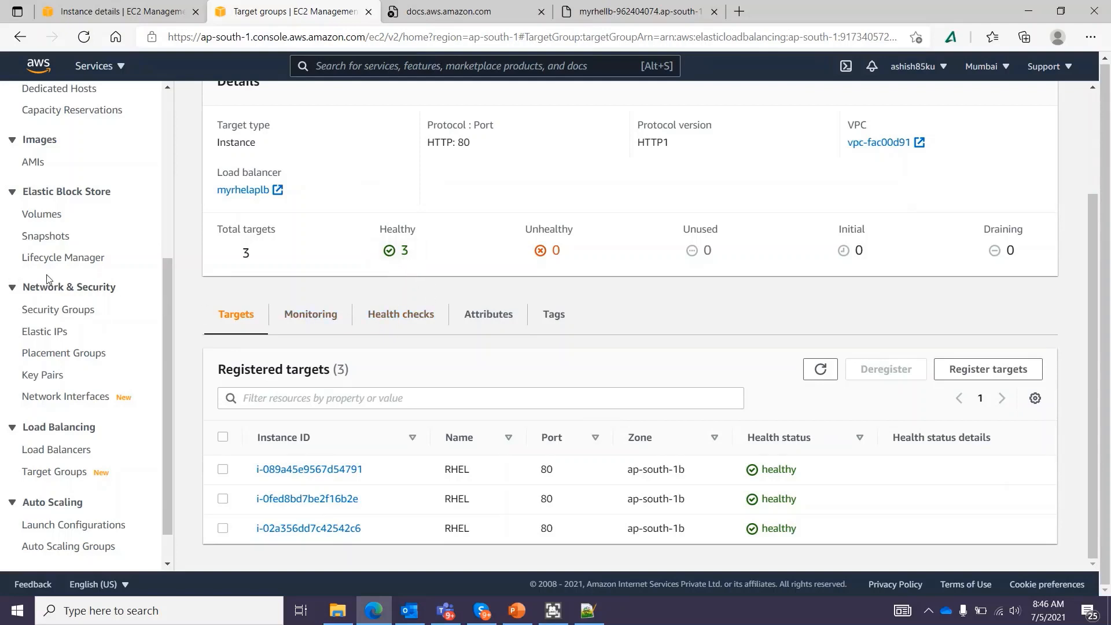
- Return to the load balancers list and copy the DNS name of myrhelaplb
scroll(470, 293, "up", 3)
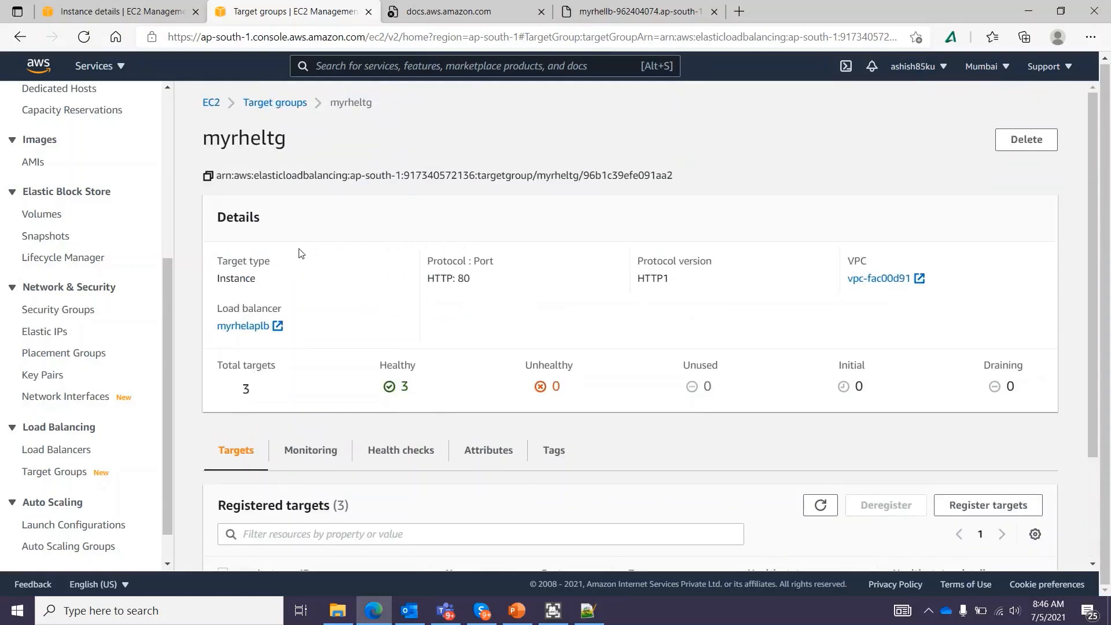
scroll(90, 437, "down", 1)
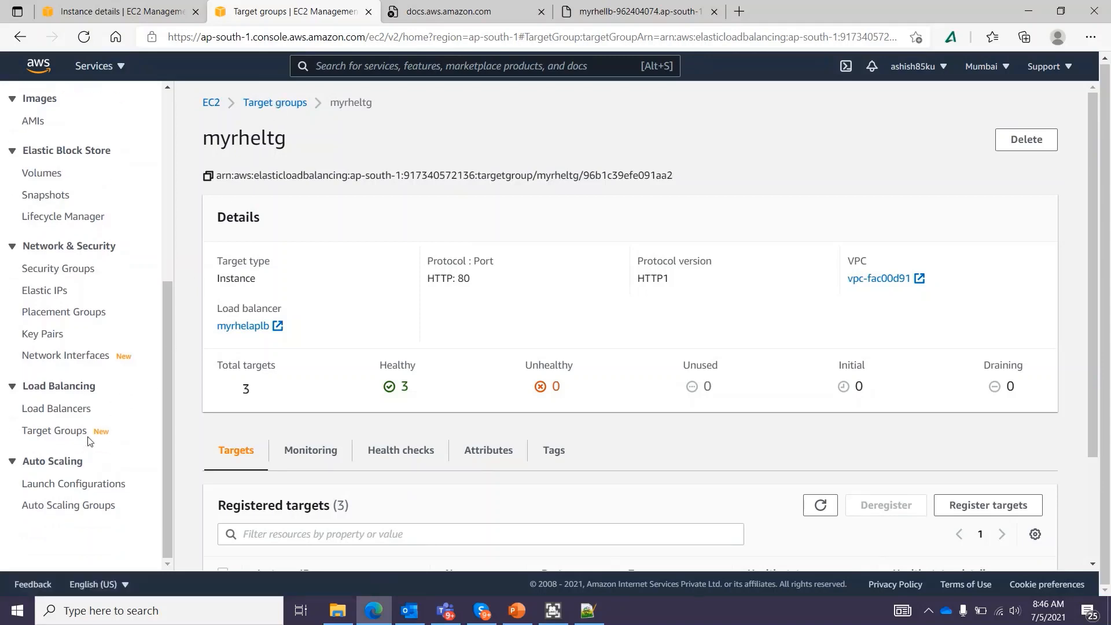
left_click(57, 409)
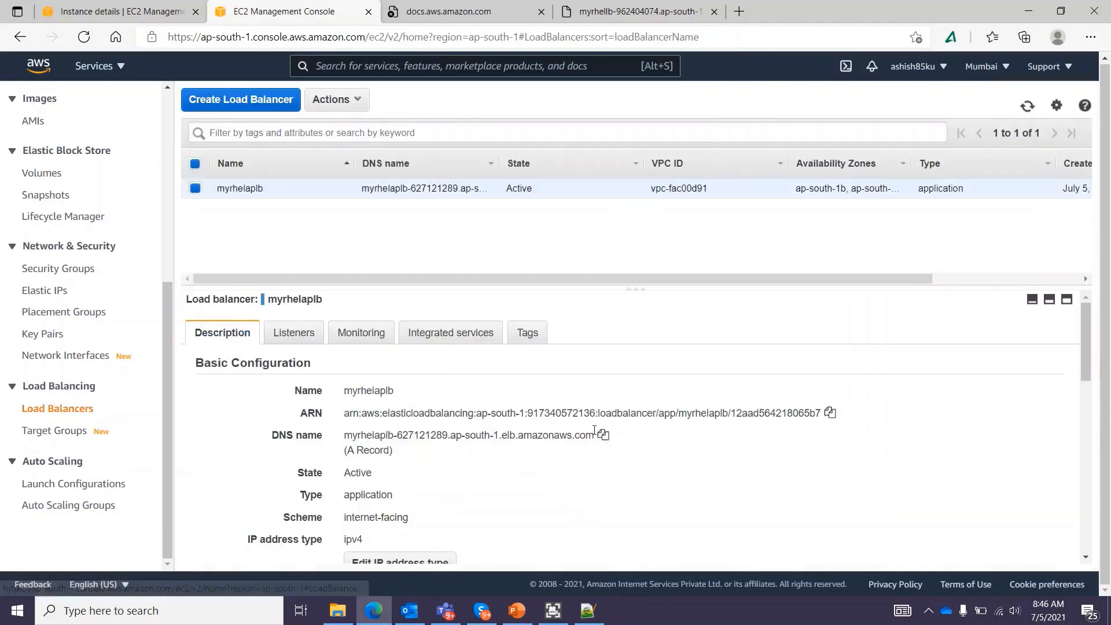
triple_click(432, 438)
right_click(435, 435)
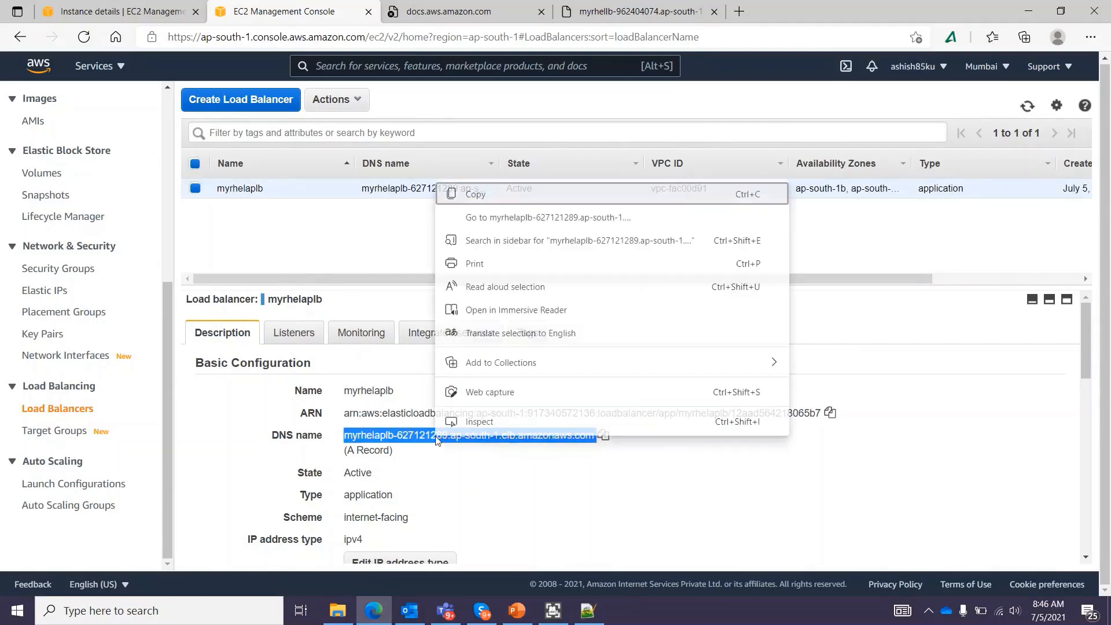
left_click(501, 197)
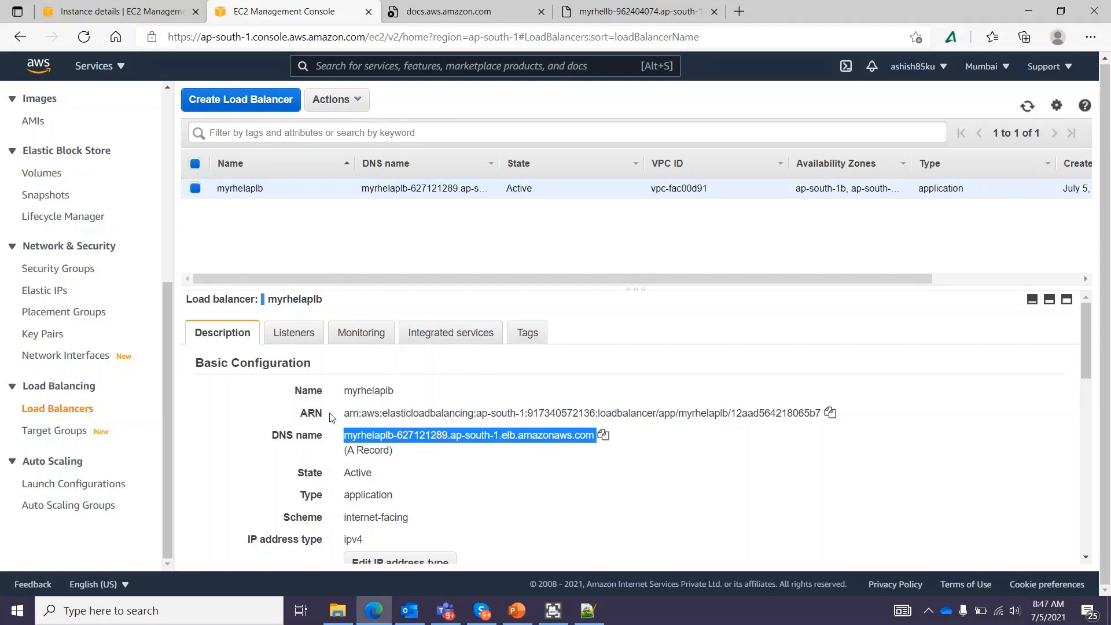
- Open the EC2 instances list and filter it by instance state running
scroll(41, 301, "up", 3)
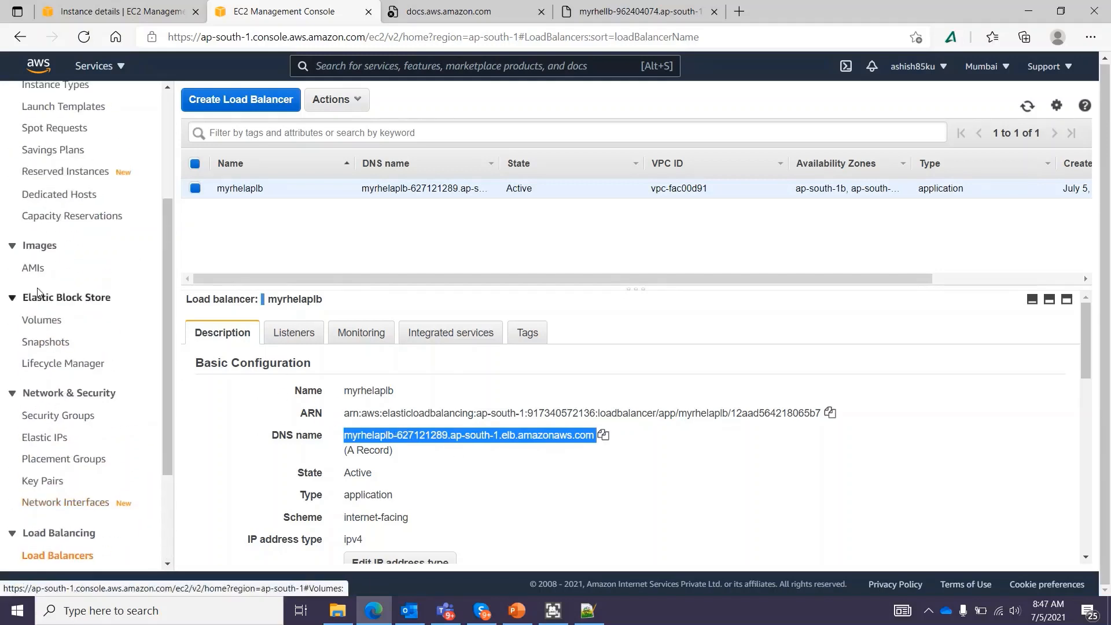
scroll(41, 300, "up", 3)
left_click(49, 250)
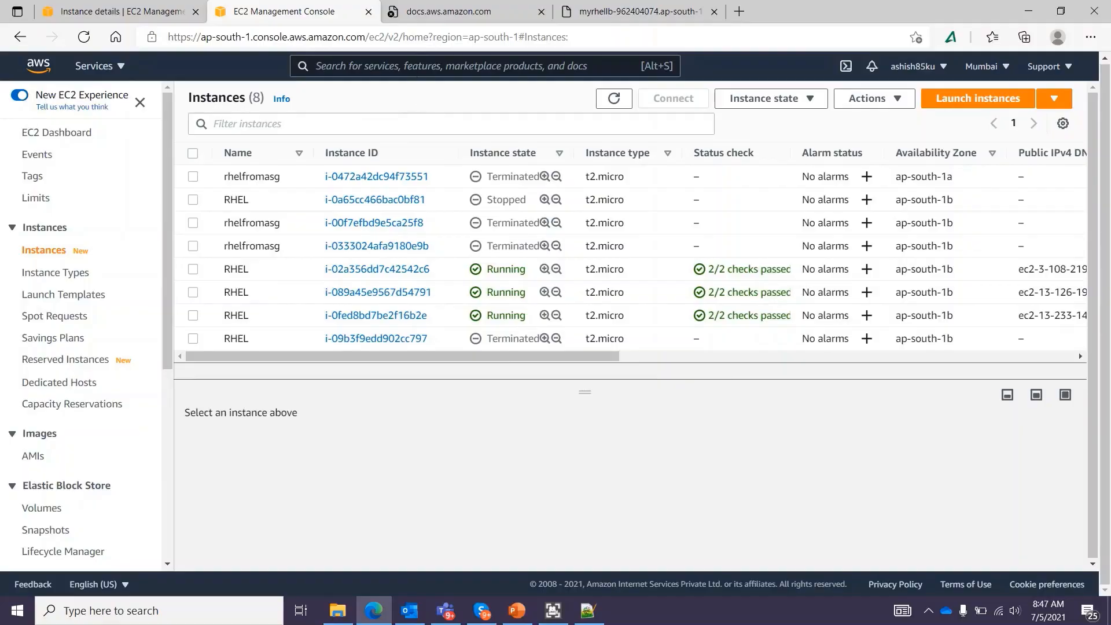
left_click(399, 123)
type("in")
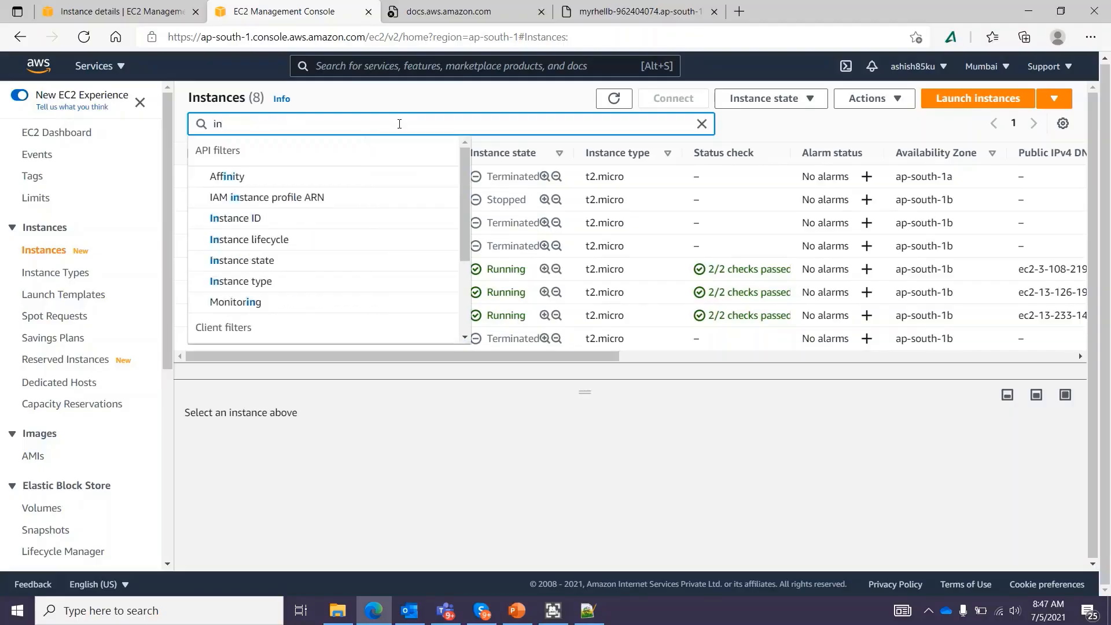
key("Down")
key("Down")
key("Down")
key("Down")
key("Down")
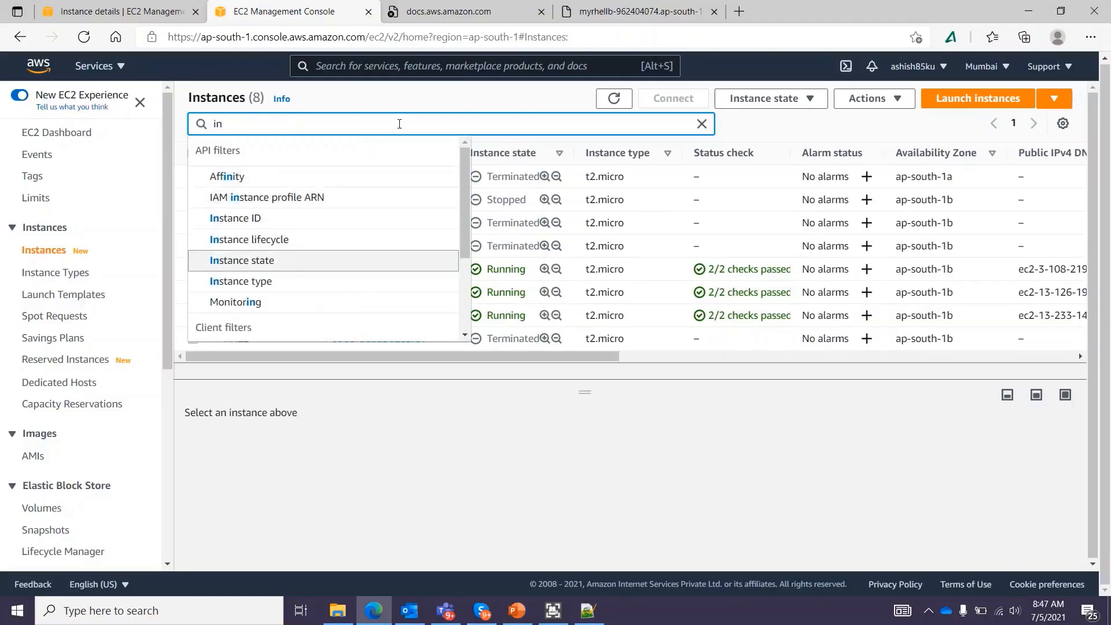
key("Return")
key("Down")
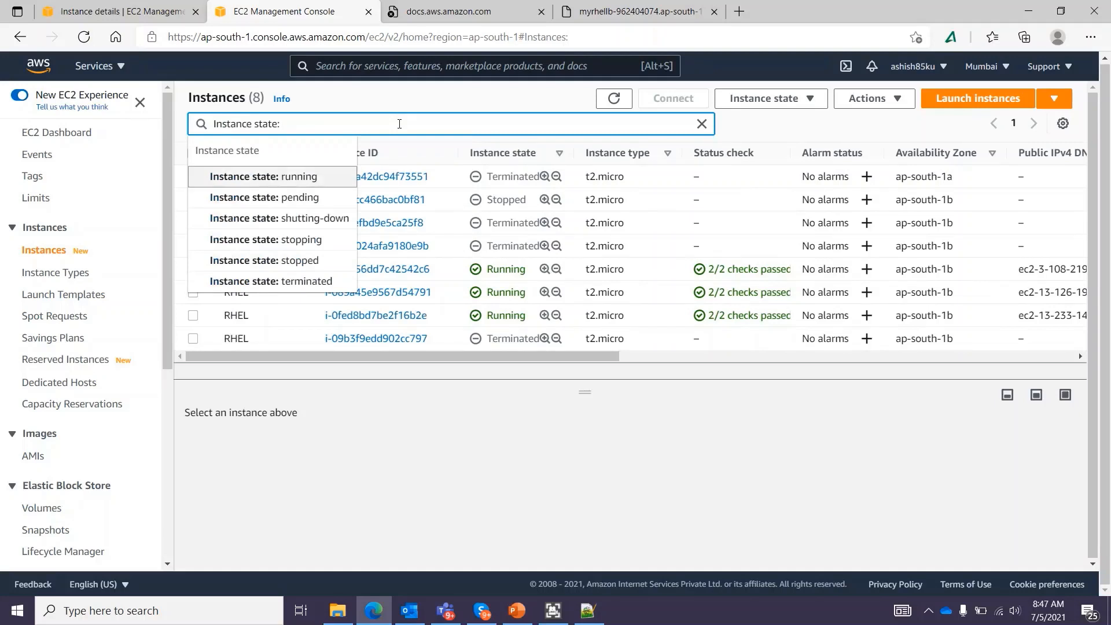
key("Return")
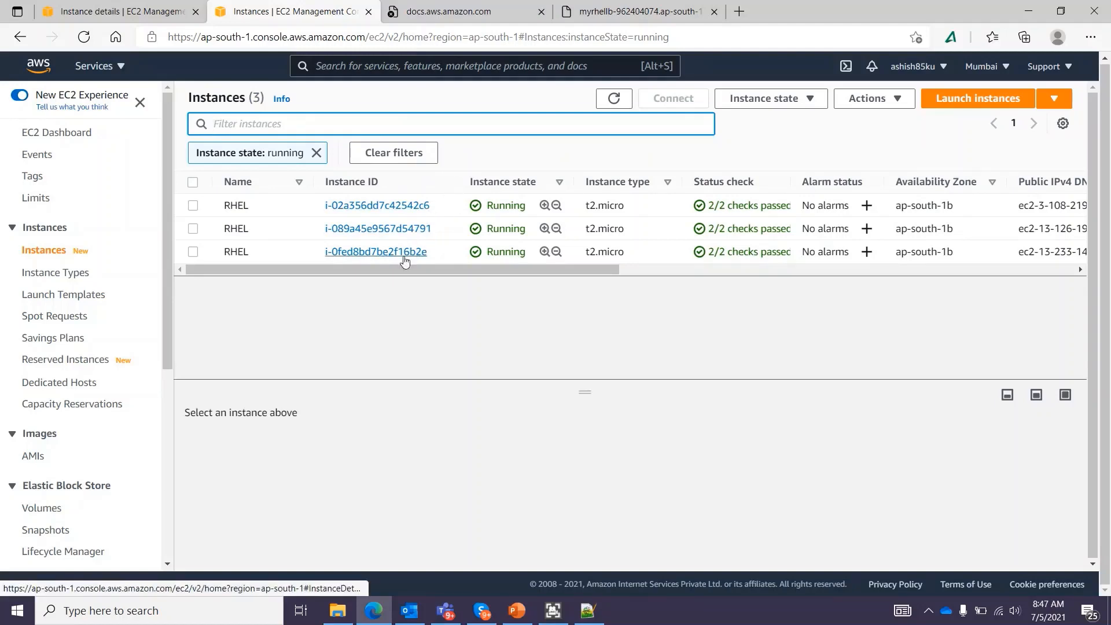
- Load the copied load balancer address myrhelaplb-627121289.ap-south-1.elb.amazonaws.com in the browser tab holding the unreachable AWS docs page
left_click(420, 10)
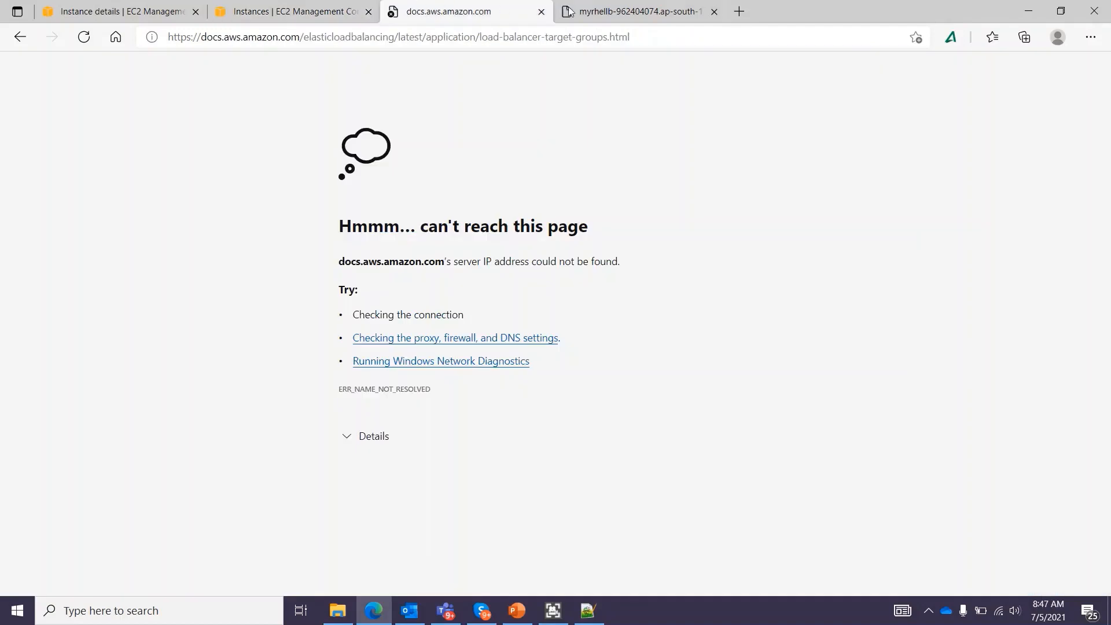
left_click(509, 41)
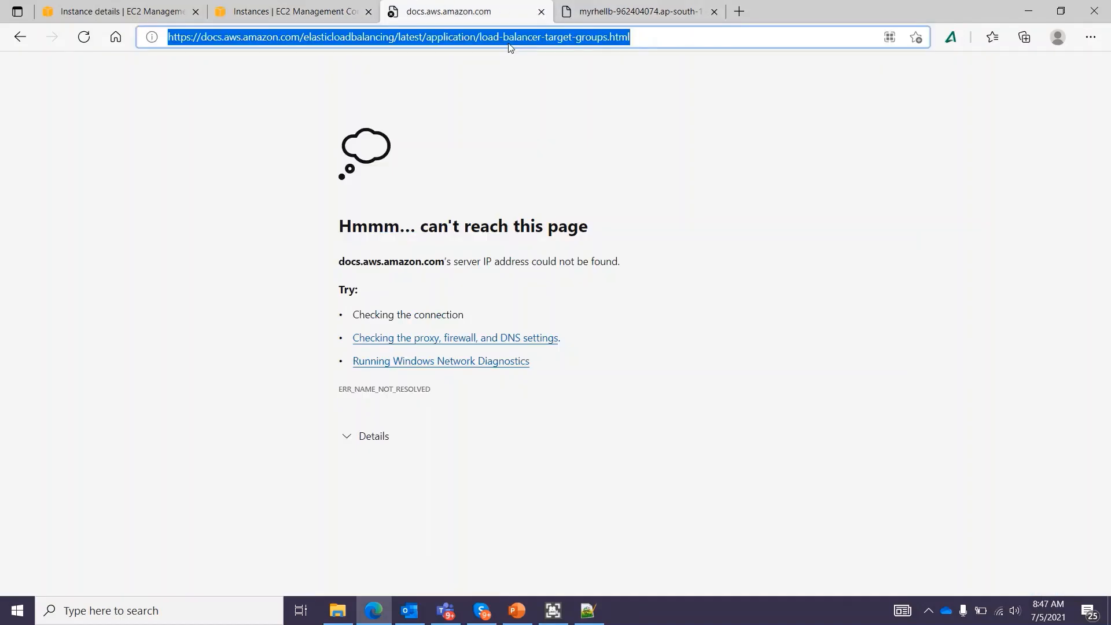
key("ctrl+v")
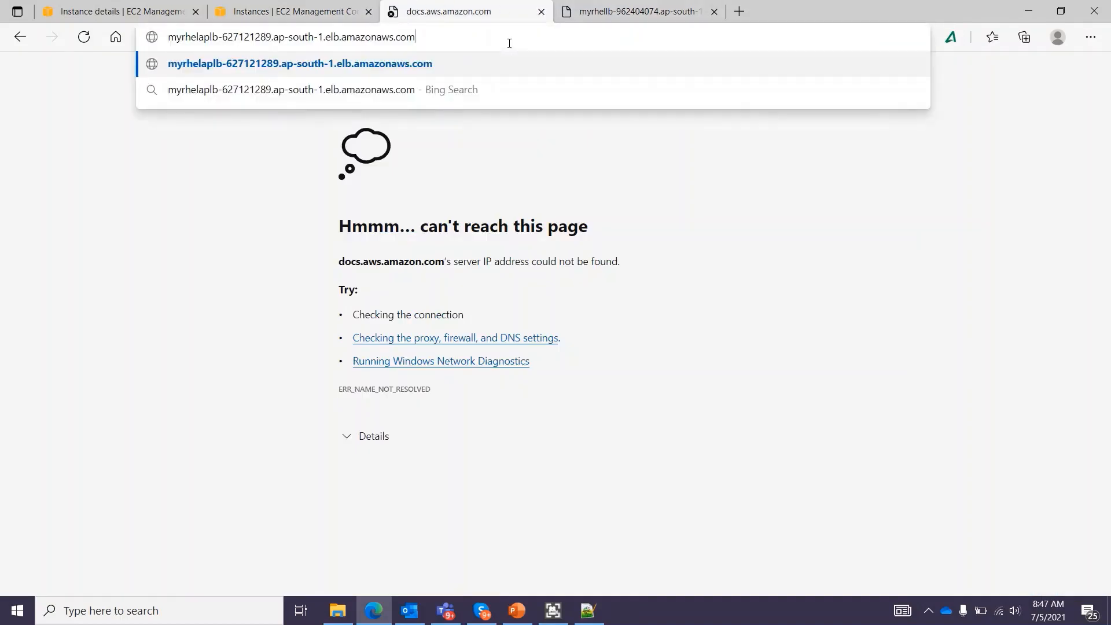
key("Return")
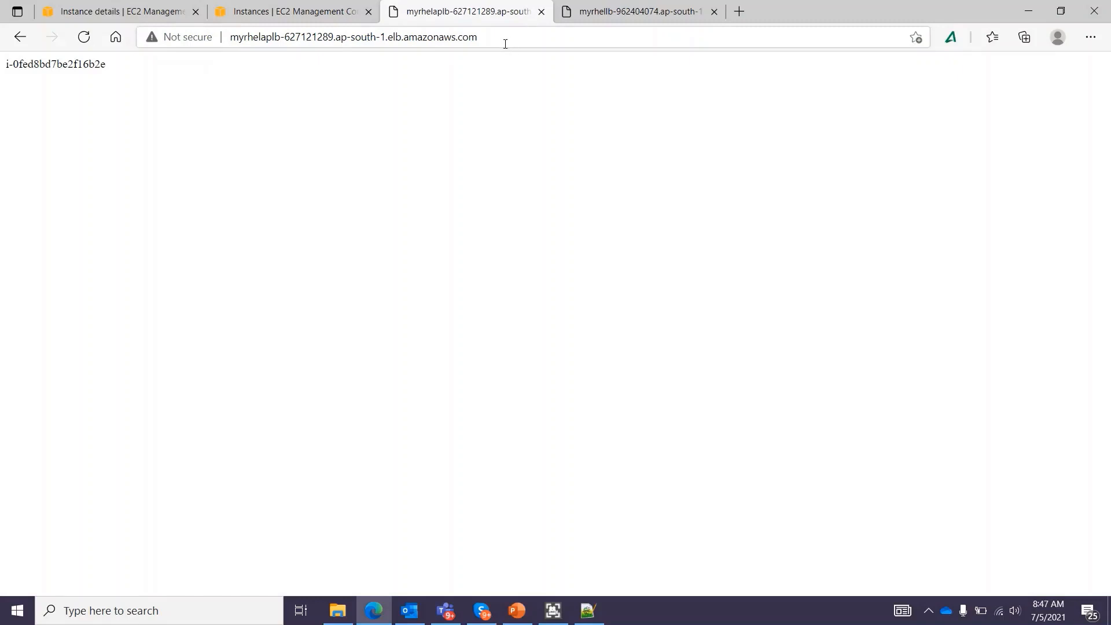
- Reload the load balancer page repeatedly to check which instance IDs answer the requests
left_click(92, 39)
left_click(94, 40)
left_click(94, 39)
left_click(94, 39)
left_click(94, 39)
left_click(93, 39)
left_click(94, 40)
left_click(93, 39)
left_click(94, 39)
left_click(84, 37)
left_click(84, 37)
left_click(84, 37)
left_click(84, 37)
left_click(84, 37)
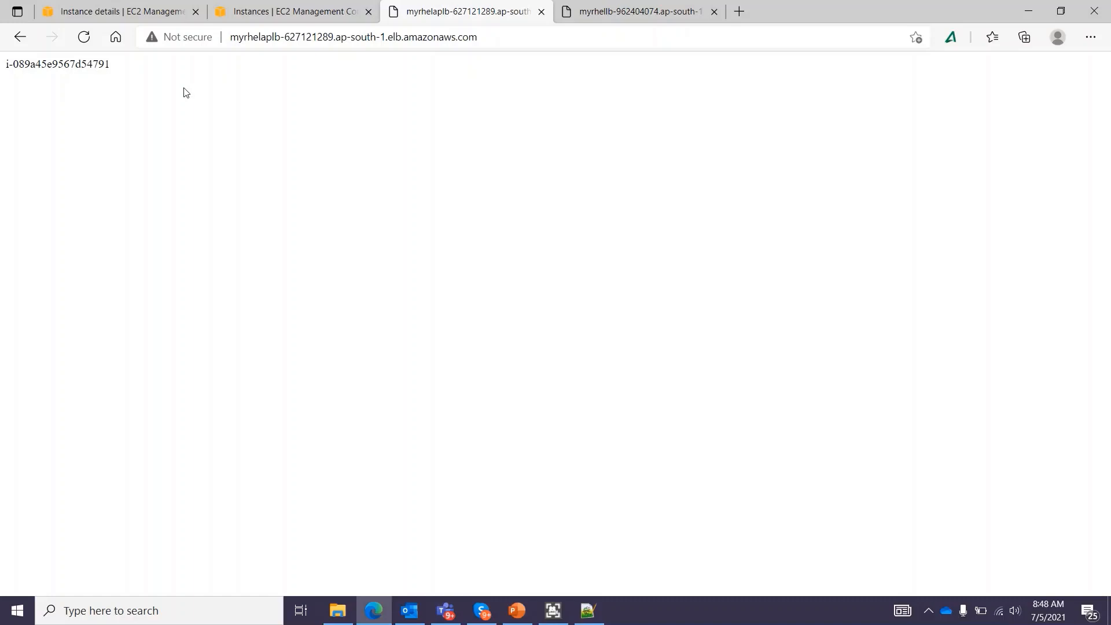
left_click(83, 44)
left_click(84, 44)
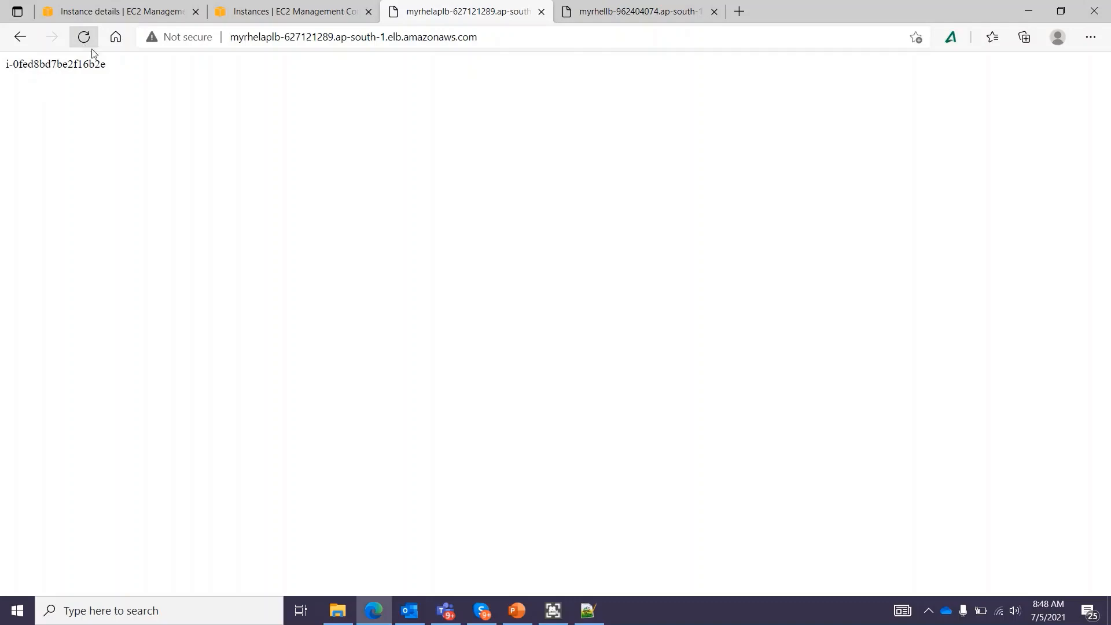
- Terminate the running RHEL instance i-089a45e9567d54791 from the EC2 instances list and refresh the list
left_click(144, 18)
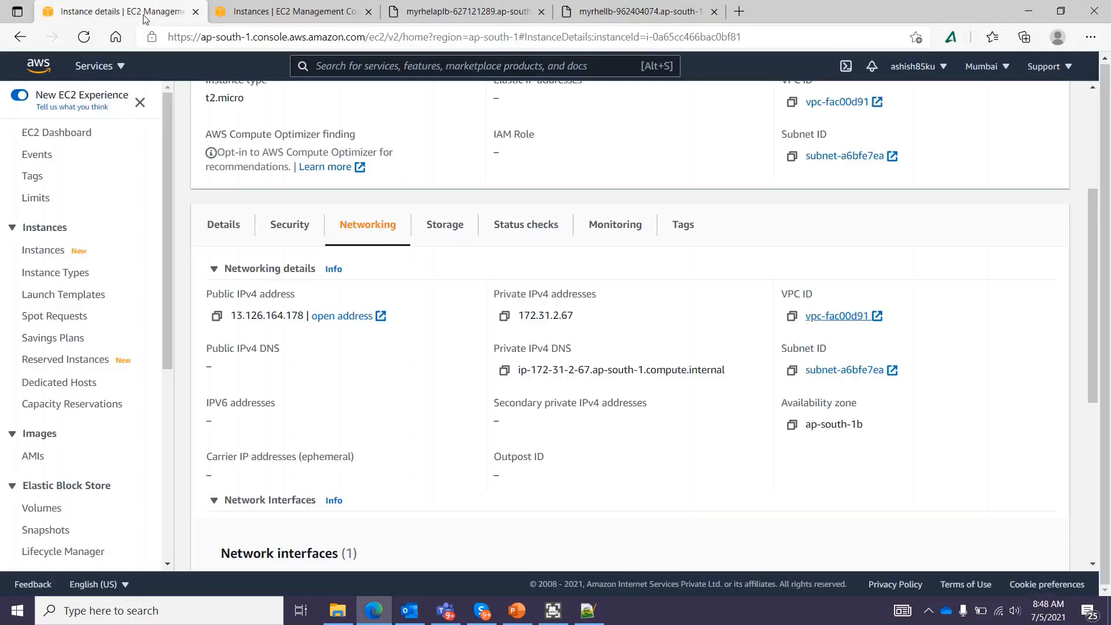
left_click(43, 251)
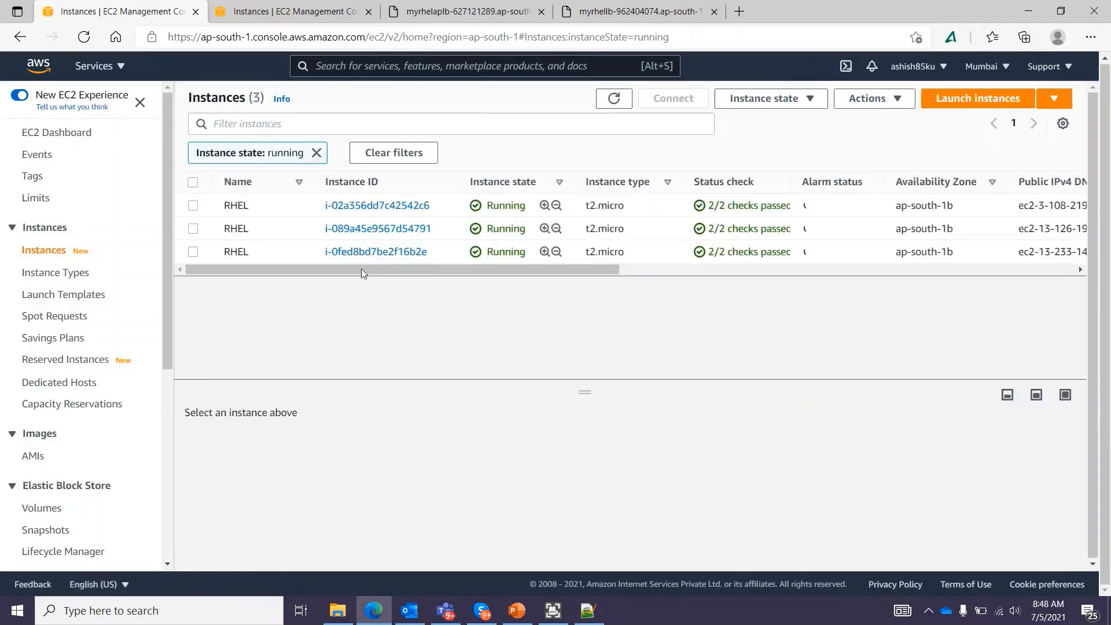
left_click(193, 228)
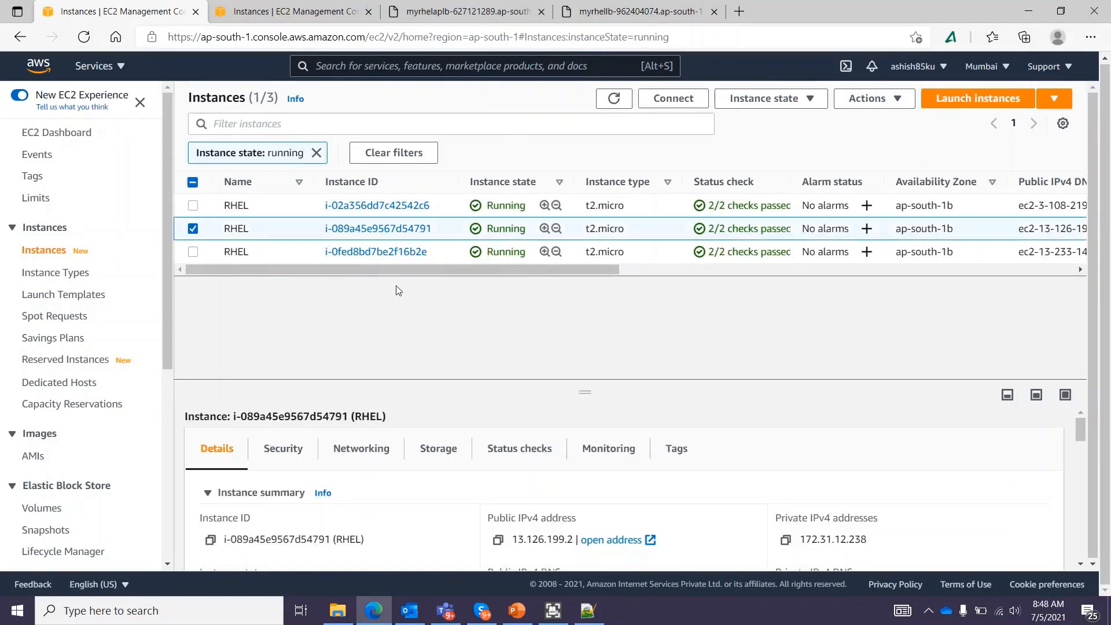
left_click(770, 98)
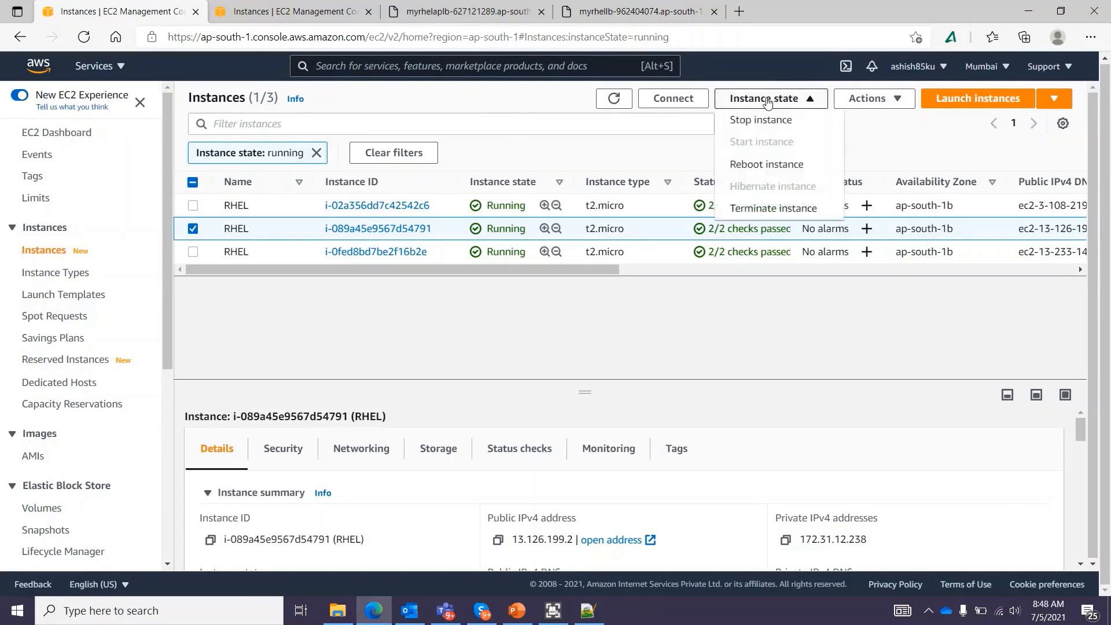
left_click(778, 208)
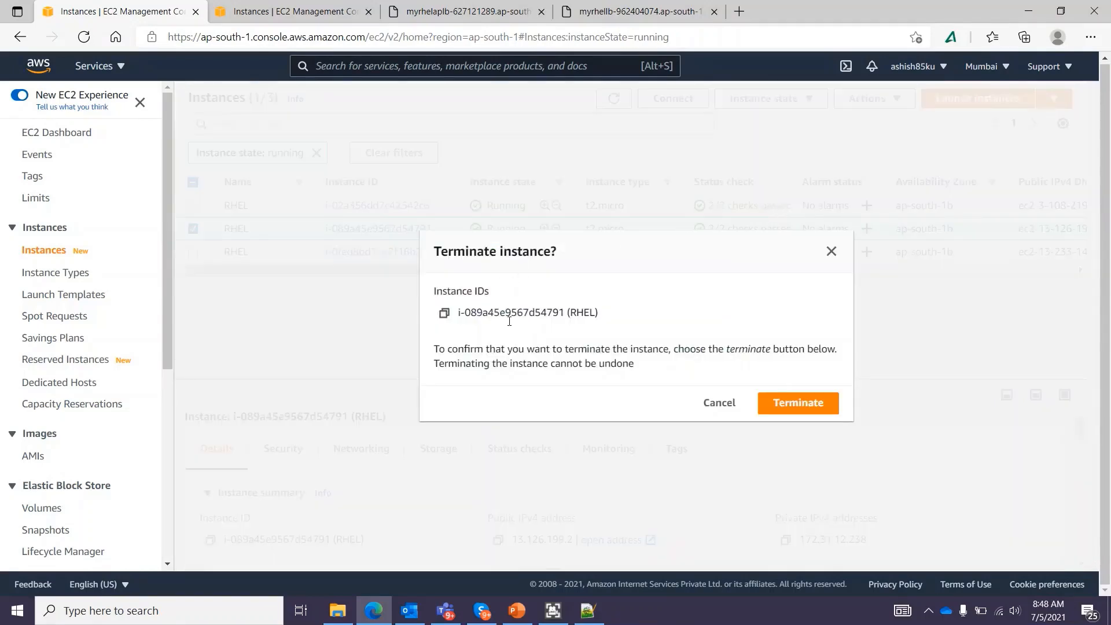
left_click_drag(546, 312, 560, 312)
left_click(783, 402)
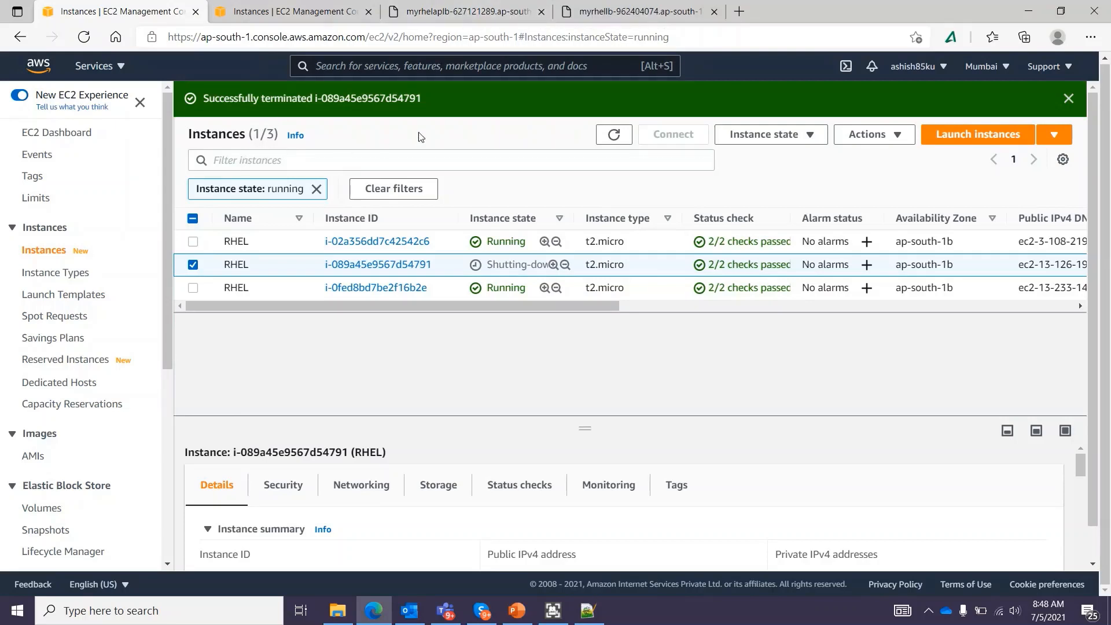
left_click(627, 140)
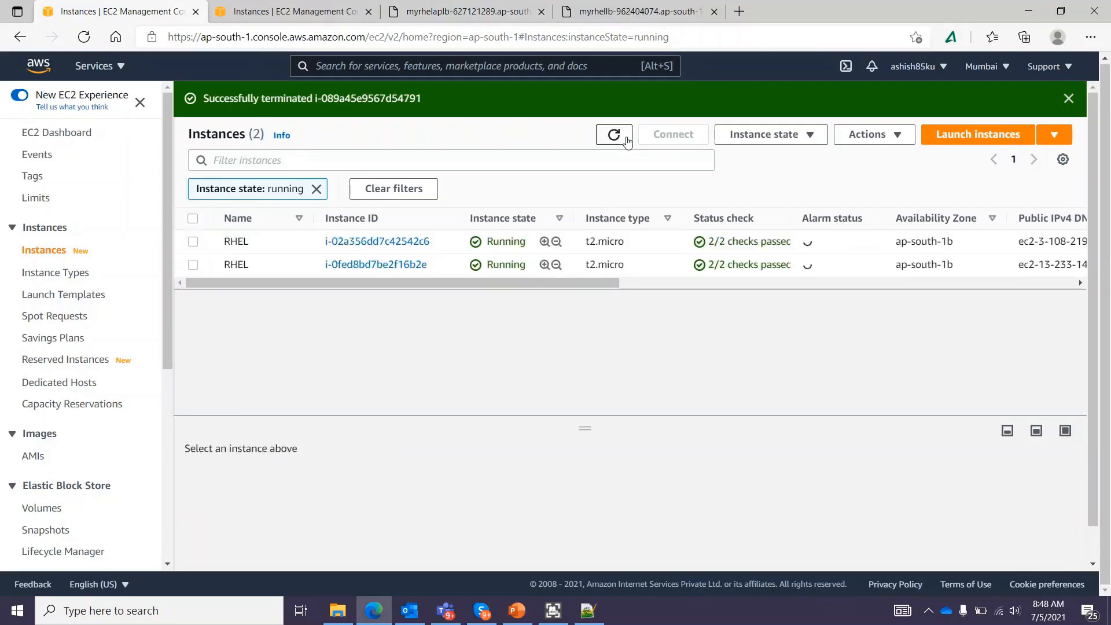
- Return to the myrhelaplb page and reload it several times to check which of the remaining instances respond
left_click(418, 11)
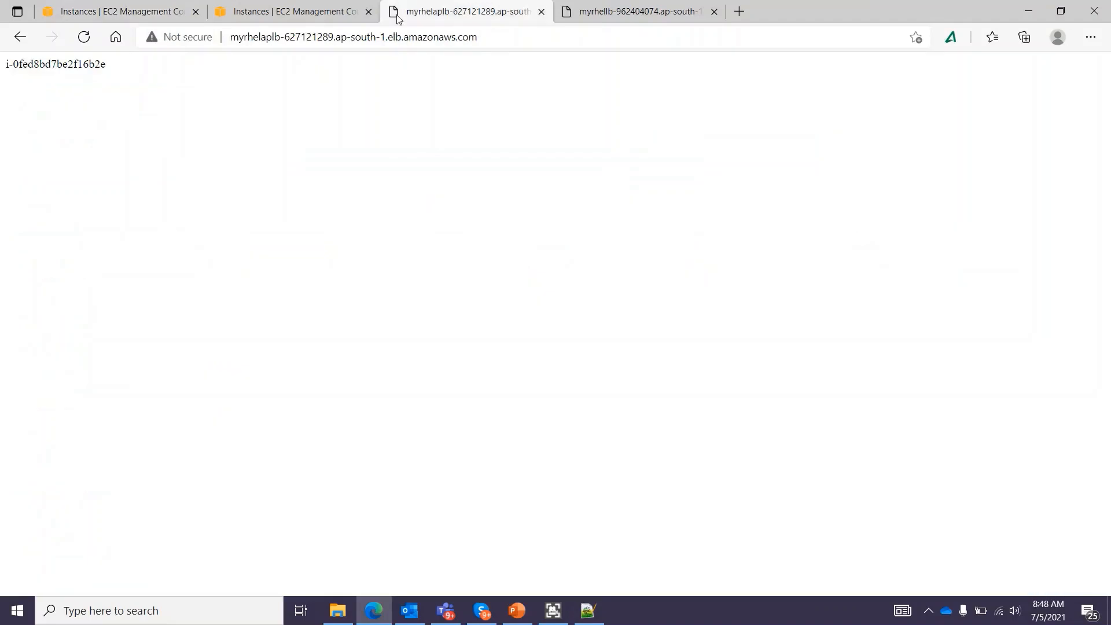
left_click(84, 39)
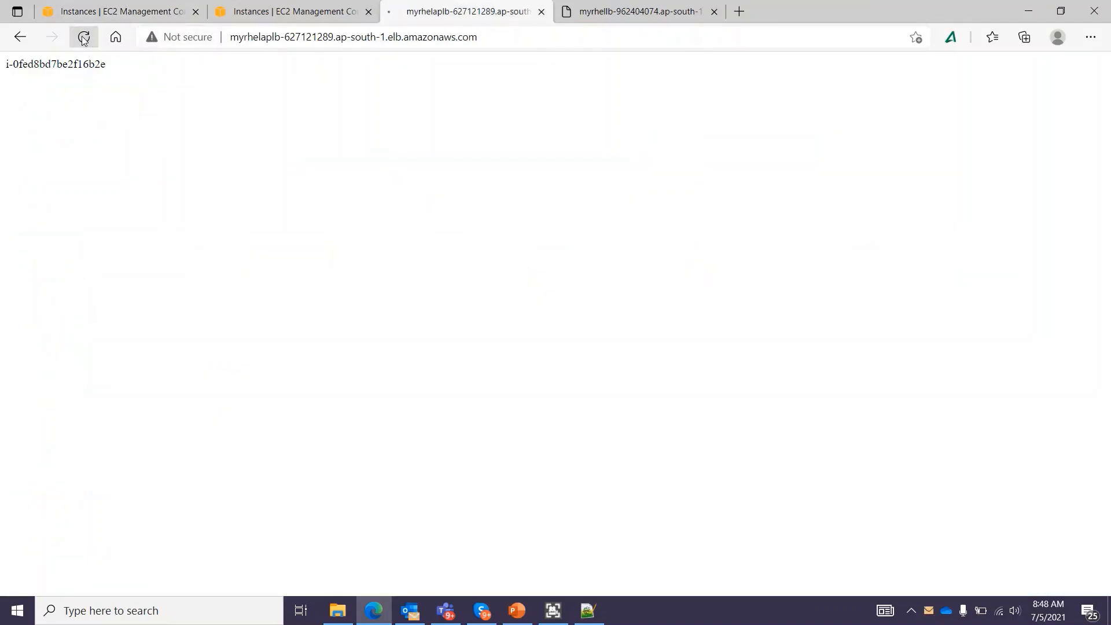
left_click(83, 38)
left_click(81, 39)
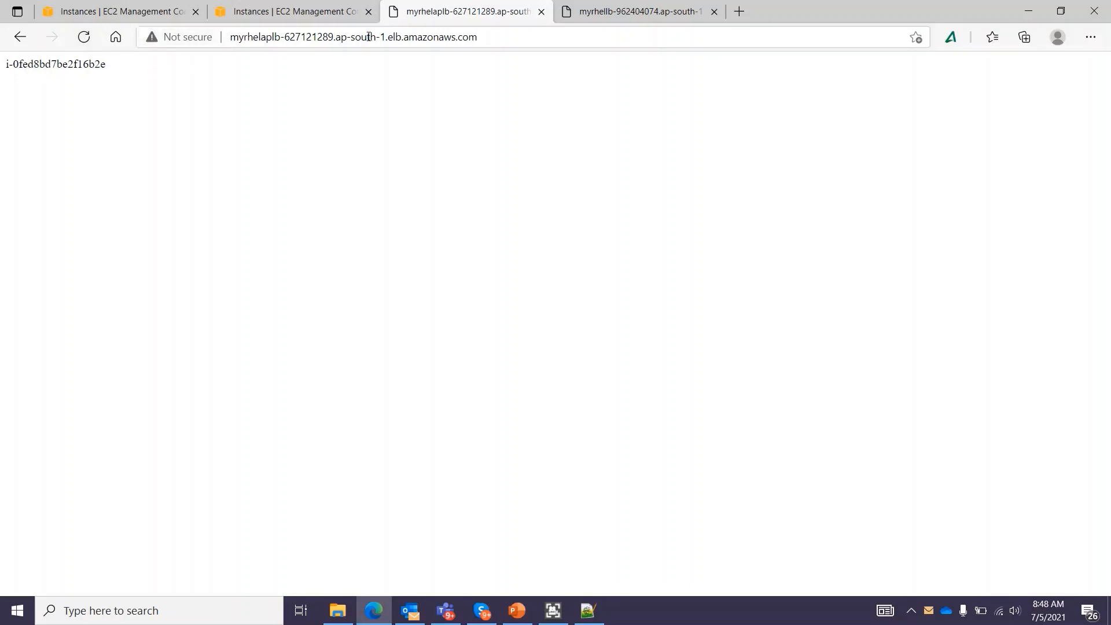
- Switch to the lbcheck.pptx presentation in PowerPoint and point out the LB and Target Group shapes in the instance-based diagram
left_click(517, 610)
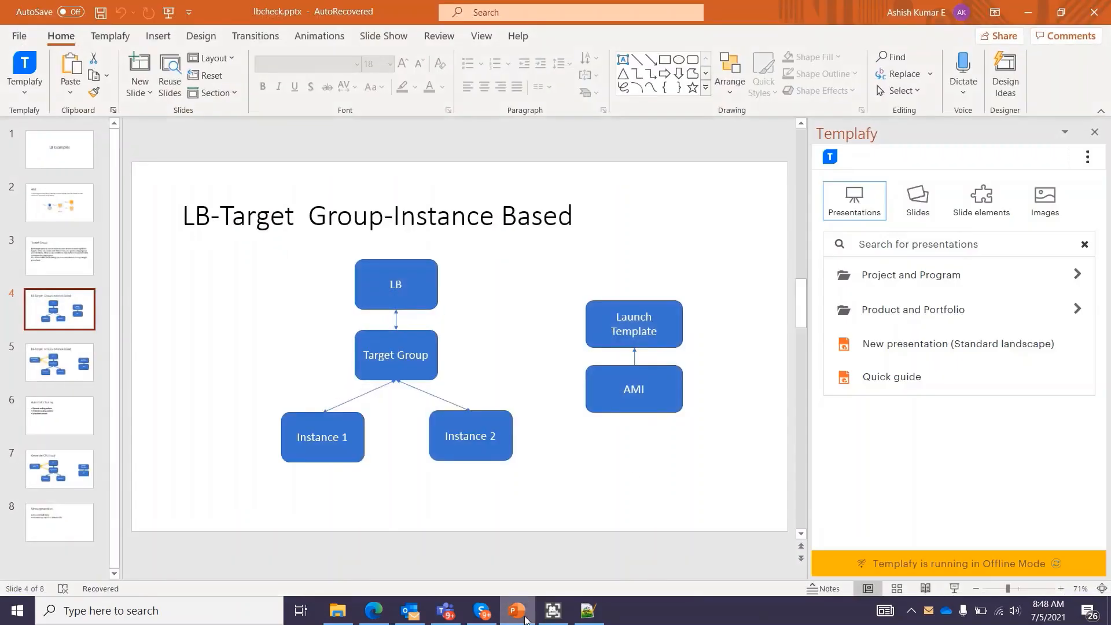
left_click(393, 278)
left_click(397, 352)
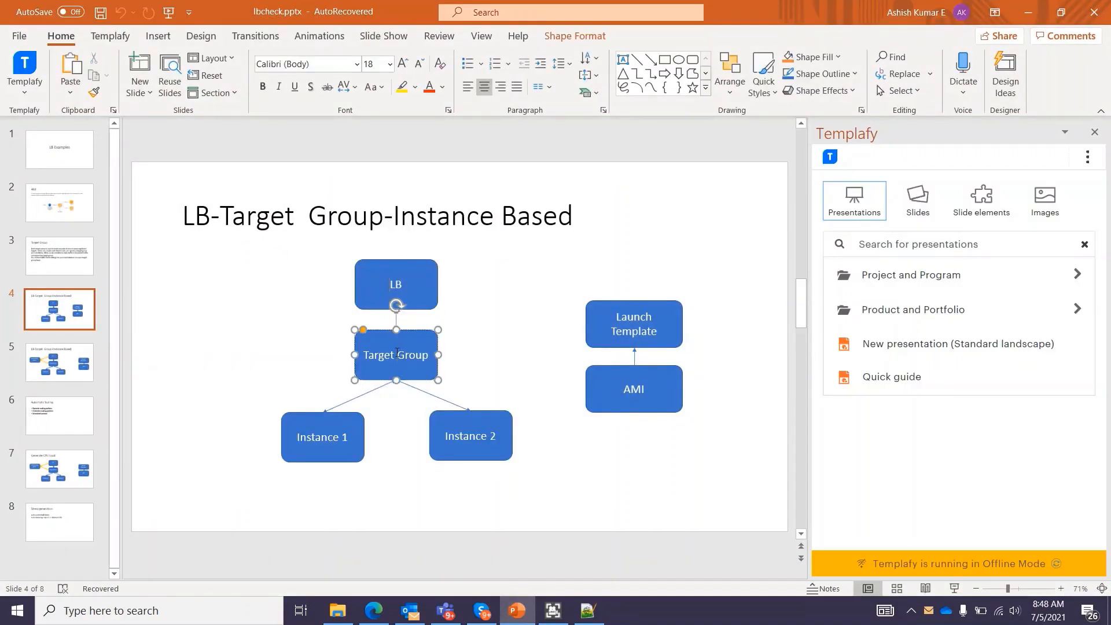